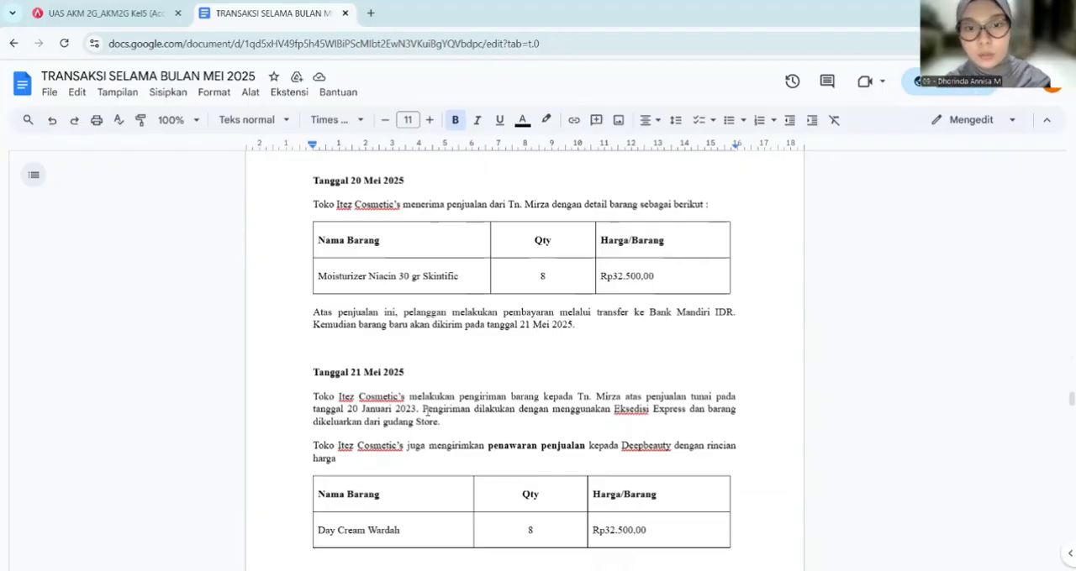
- Switch to Accurate Online and start a new sales invoice (Faktur Penjualan) for the customer named in the 20 May sale
left_click(100, 13)
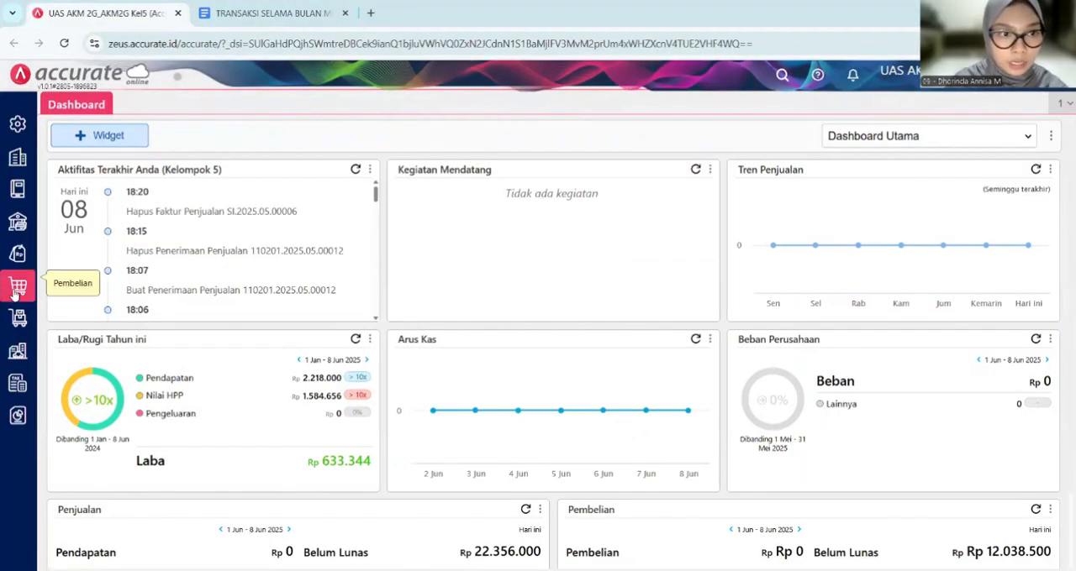
left_click(19, 254)
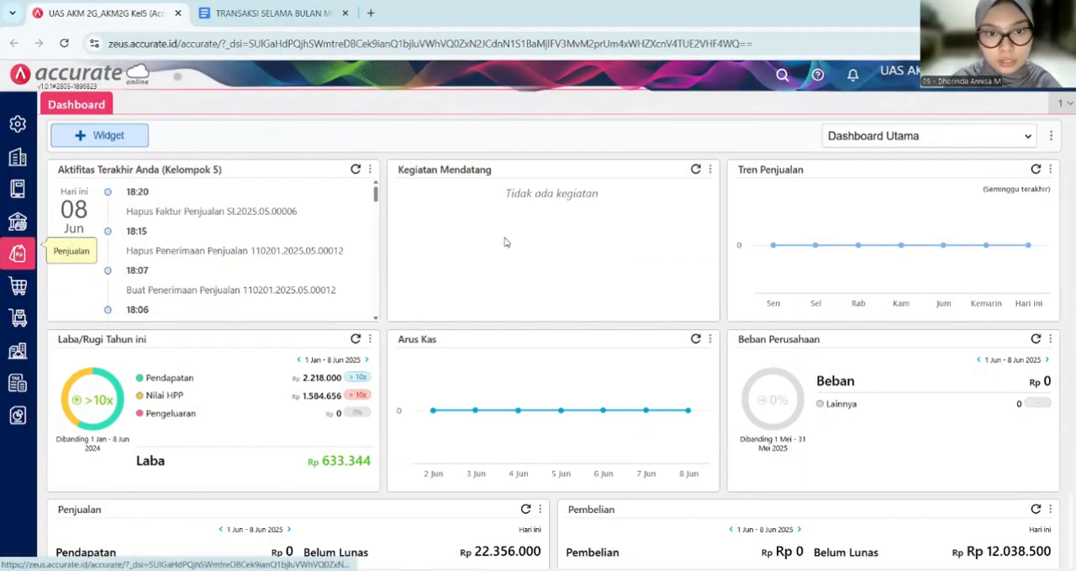
left_click(436, 345)
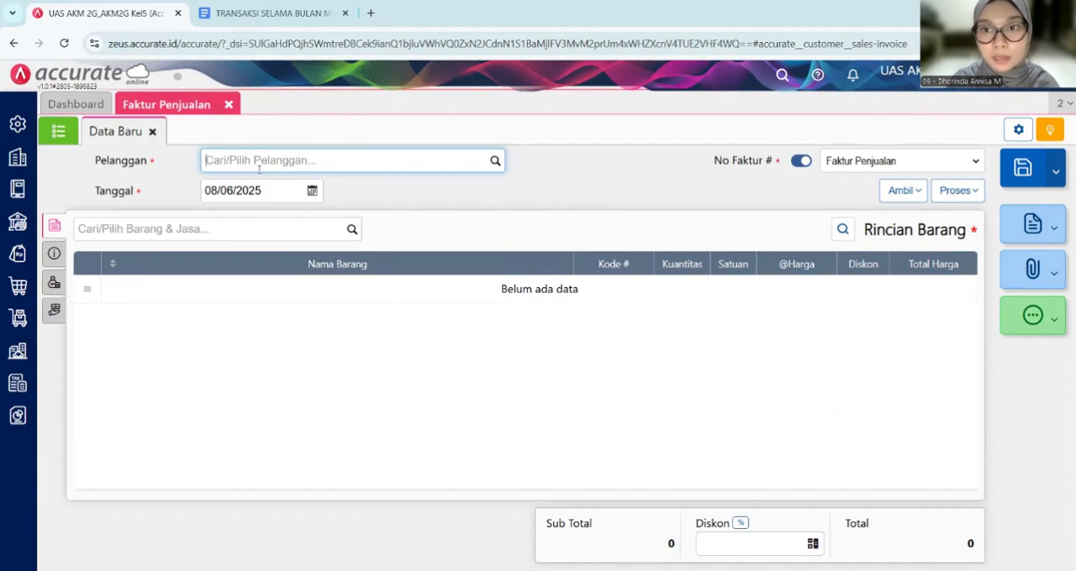
type("tn")
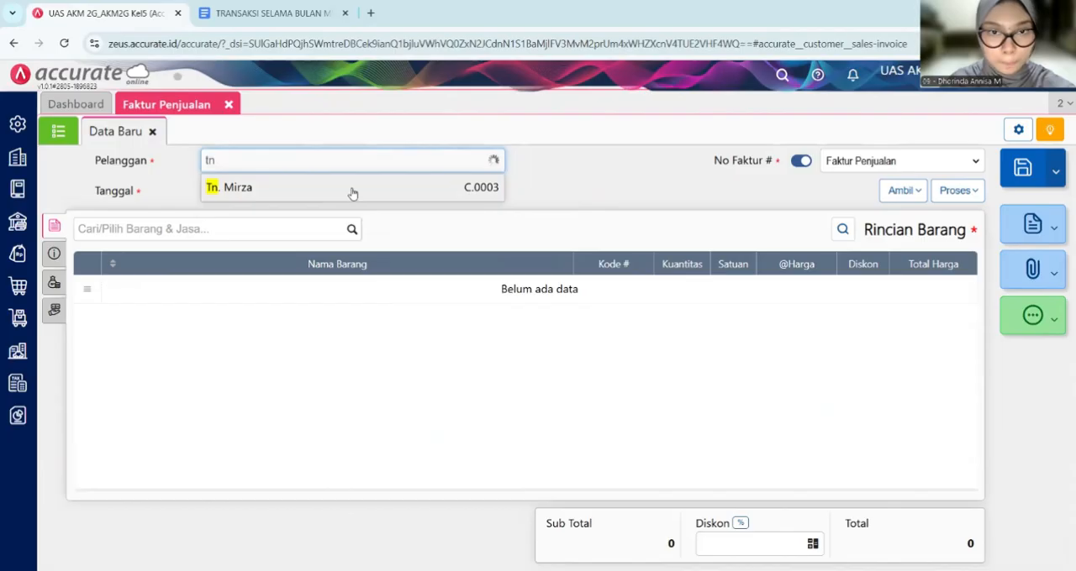
left_click(352, 188)
- Set the sales invoice date to 20/05/2025
left_click(266, 191)
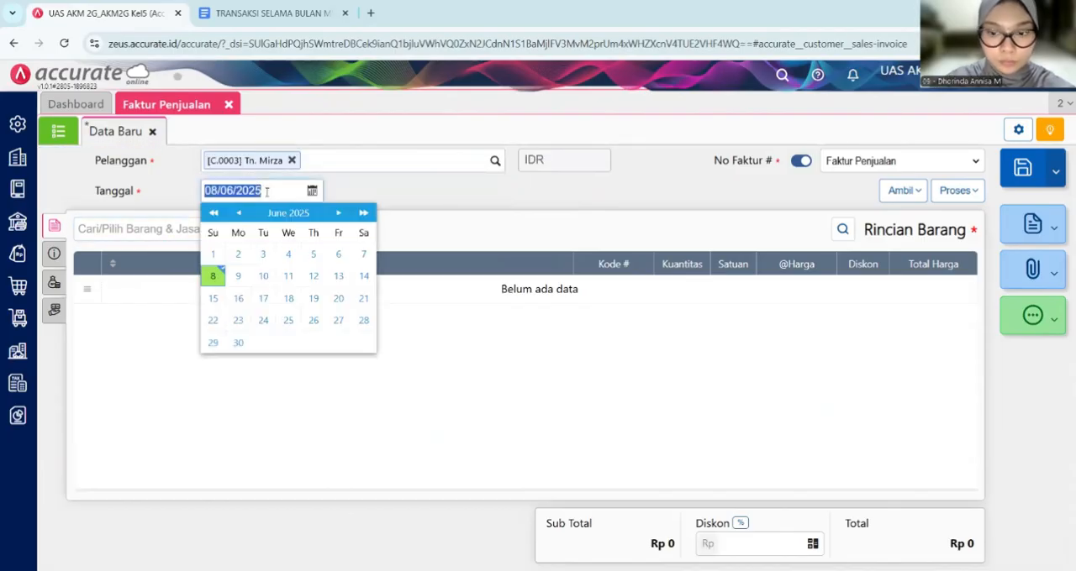
key("BackSpace")
type("202520")
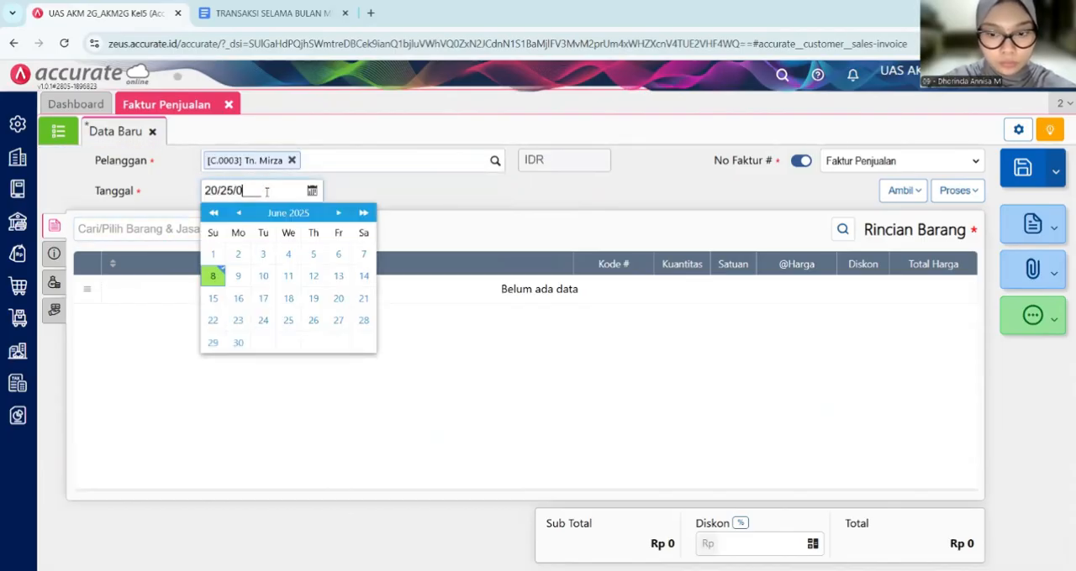
type("25")
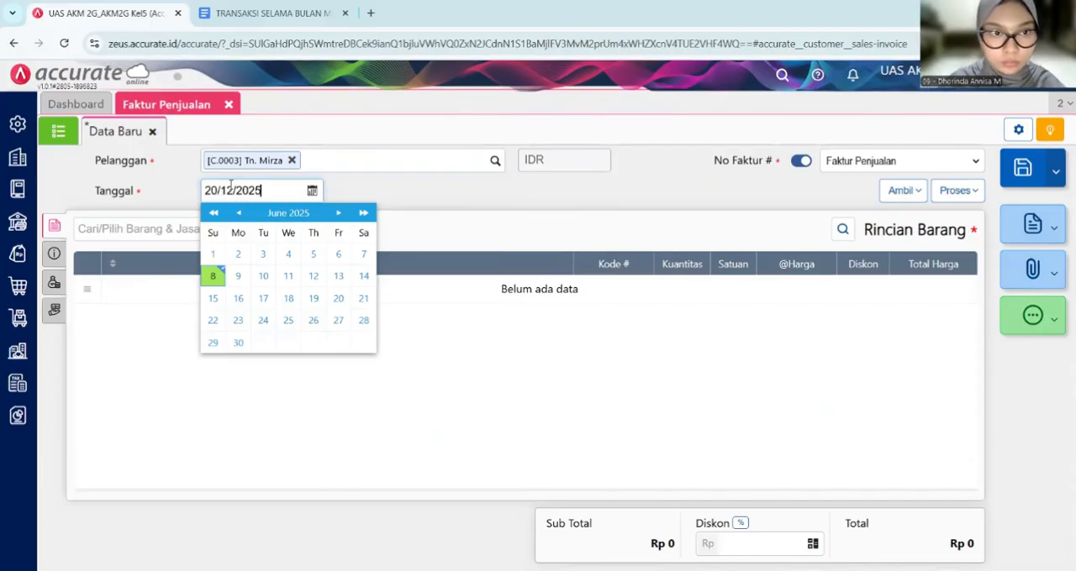
left_click(231, 187)
key("BackSpace")
key("BackSpace")
type("05")
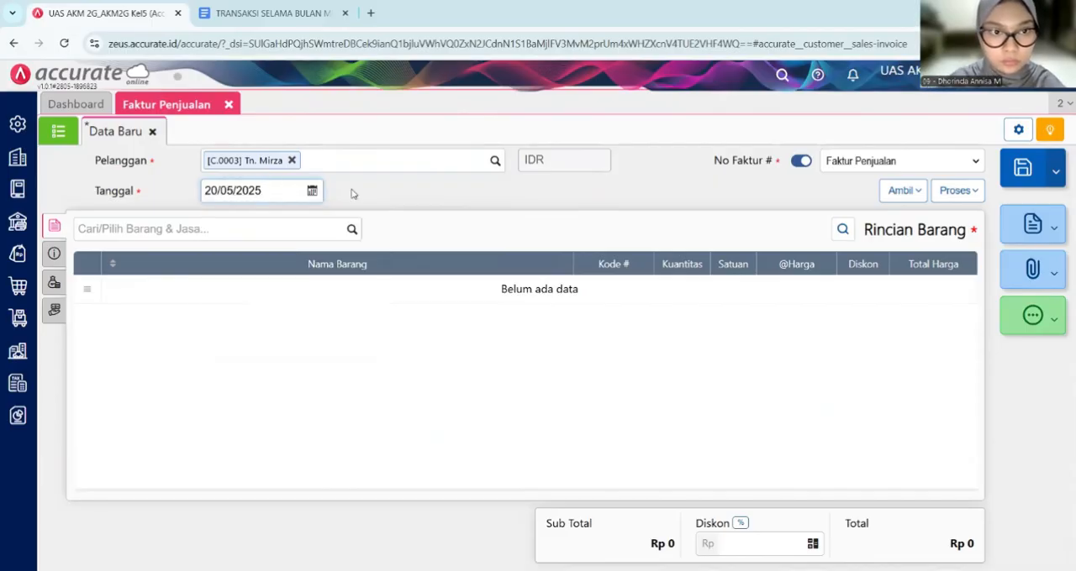
- Add Moisturizer Niacin 30 gr Skintific to the invoice with a quantity of 8 units
left_click(123, 231)
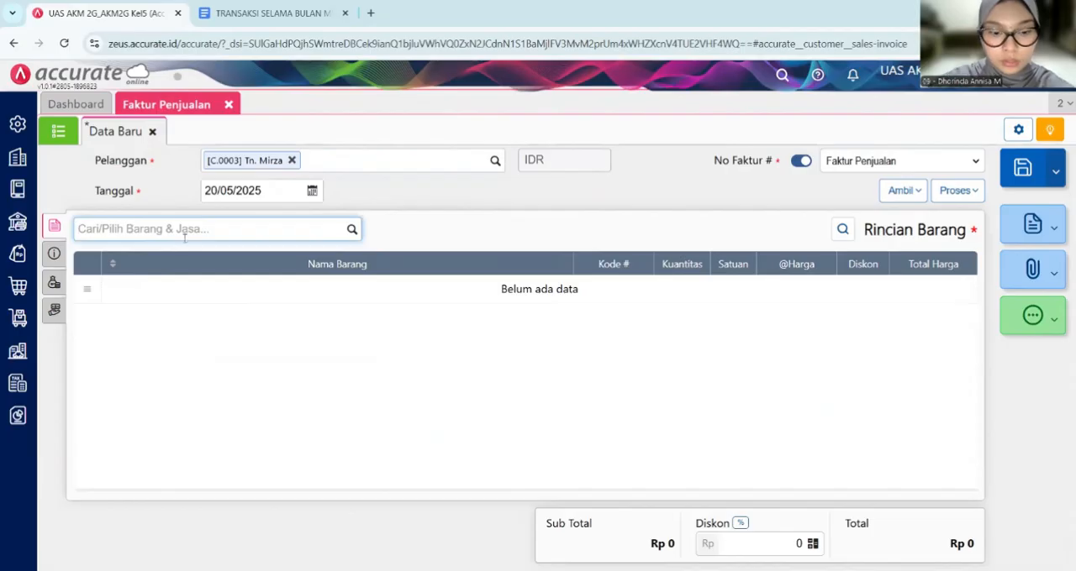
type("skinti")
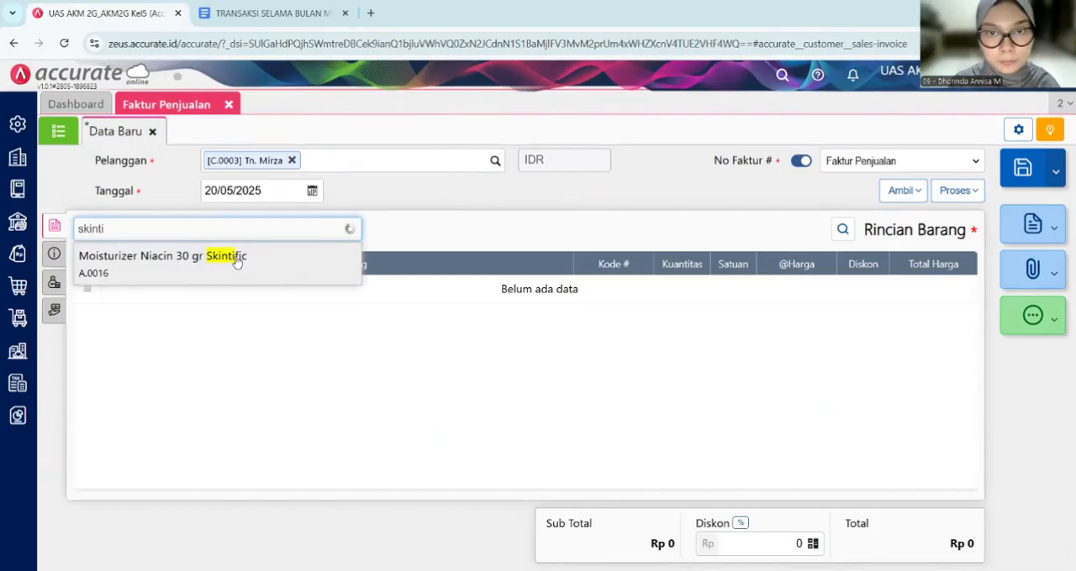
left_click(236, 262)
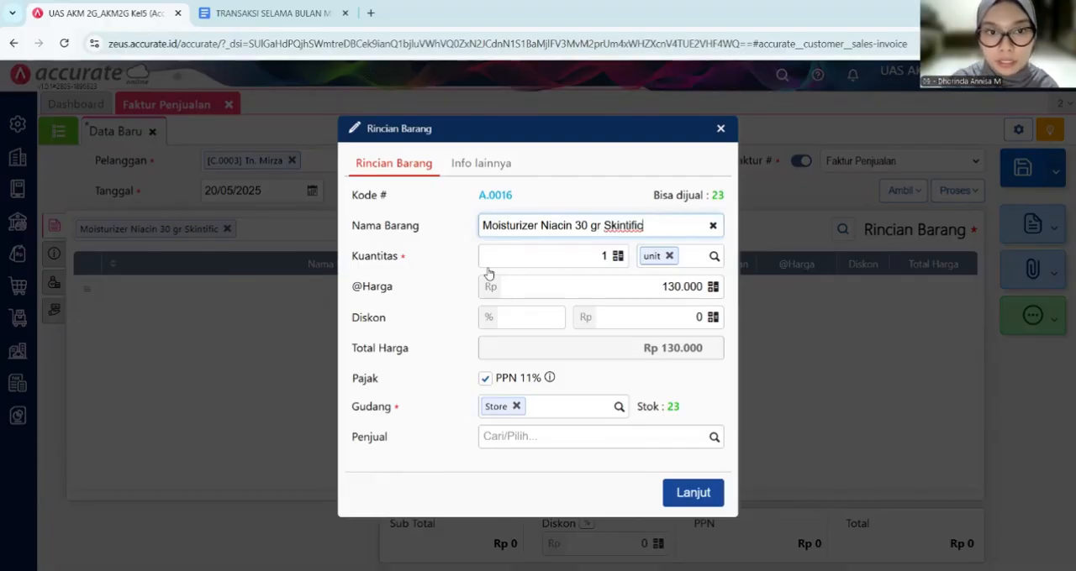
left_click(611, 257)
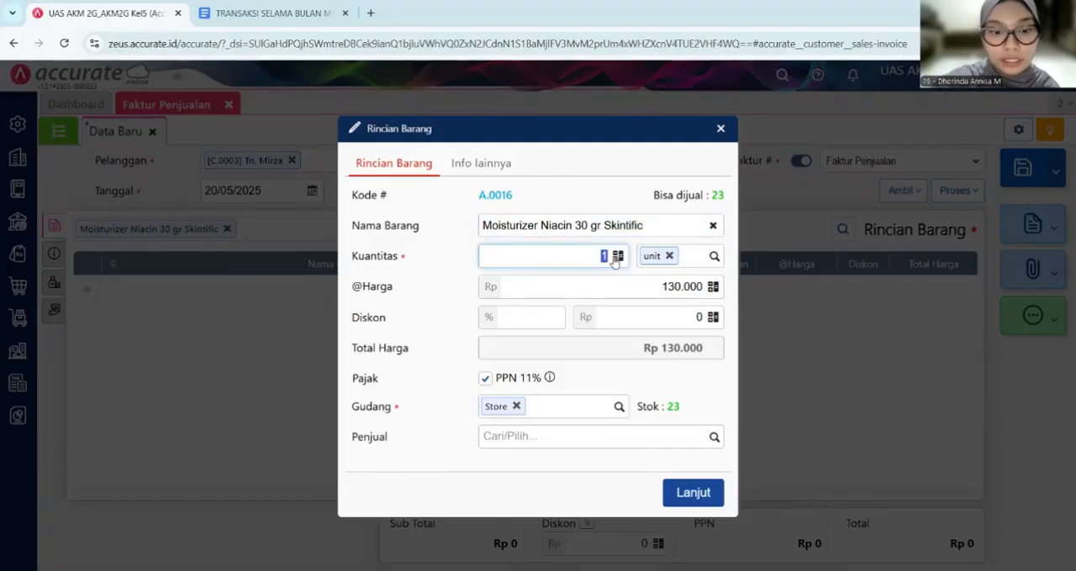
type("8")
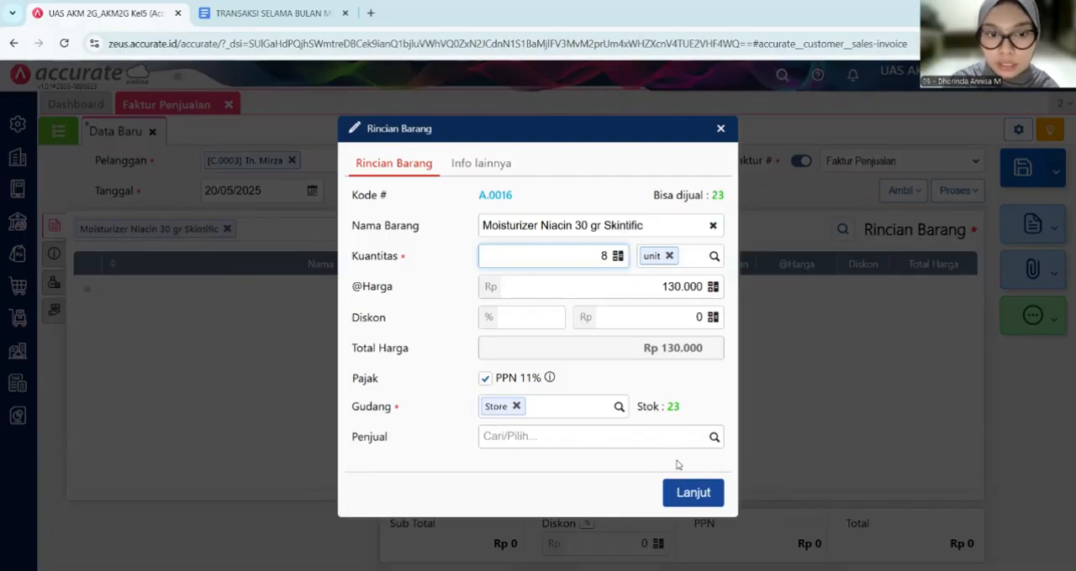
left_click(717, 494)
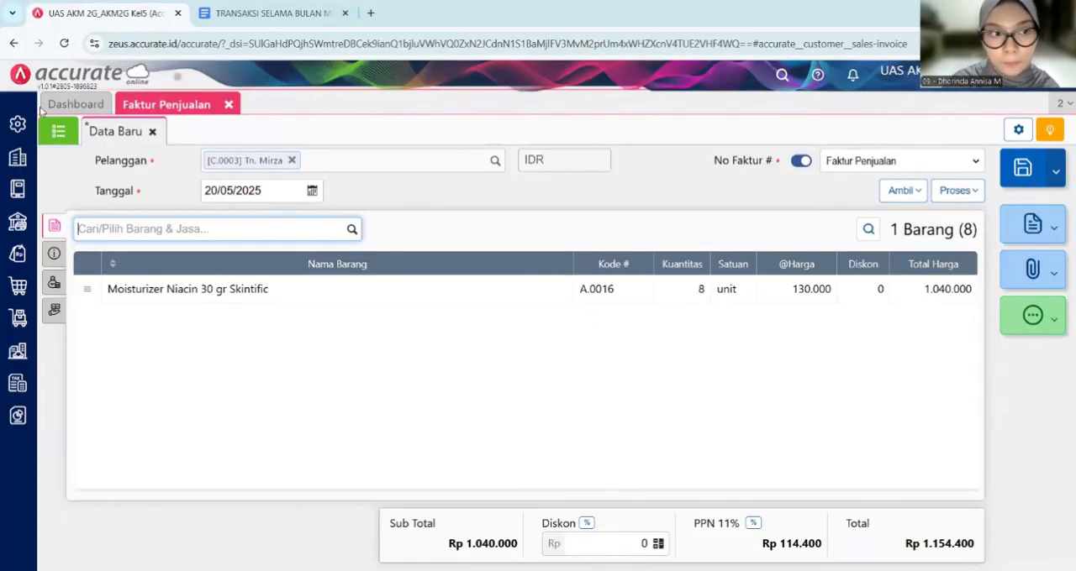
- Mark the invoice as Faktur Dimuka (Mendahului Pengiriman) and set its delivery date to 21/05/2025
left_click(56, 254)
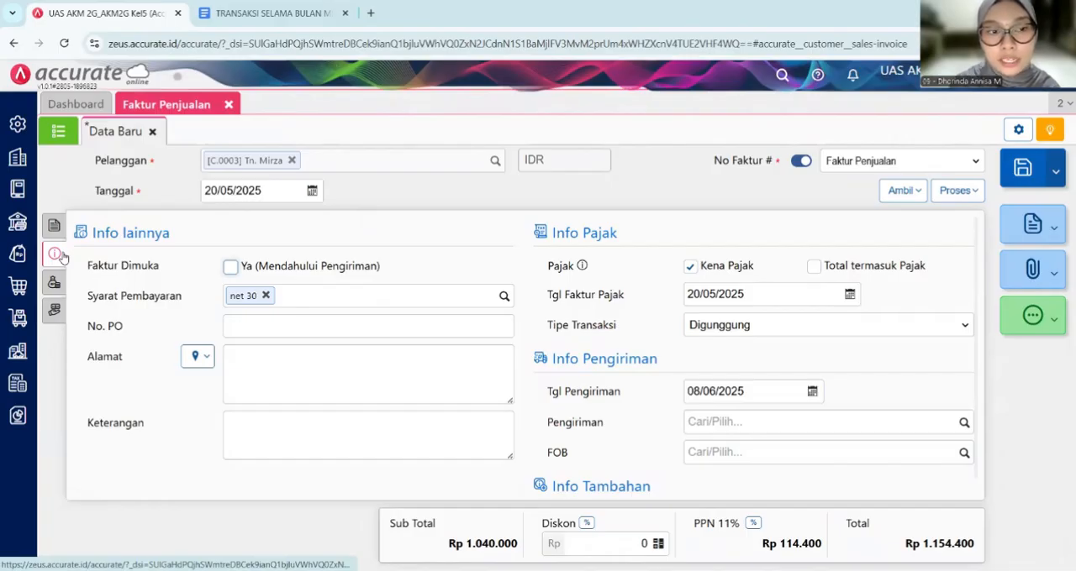
left_click(228, 267)
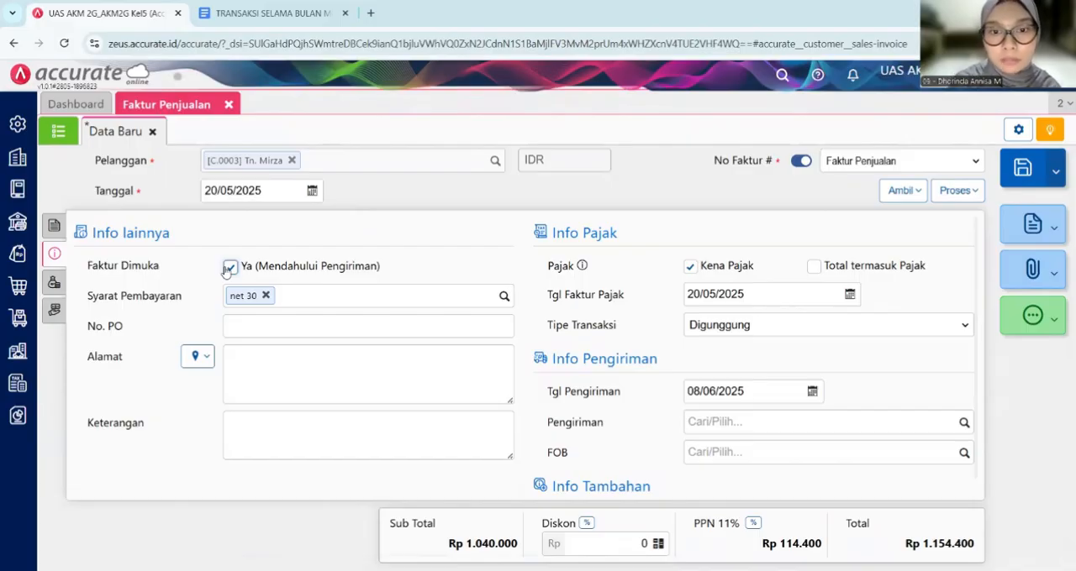
left_click(724, 395)
key("BackSpace")
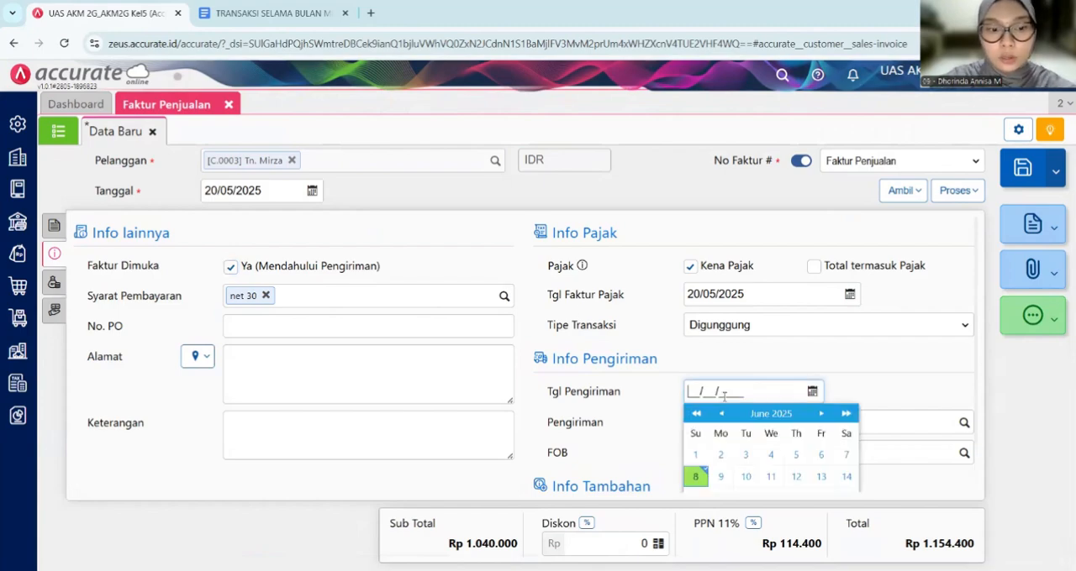
type("21/")
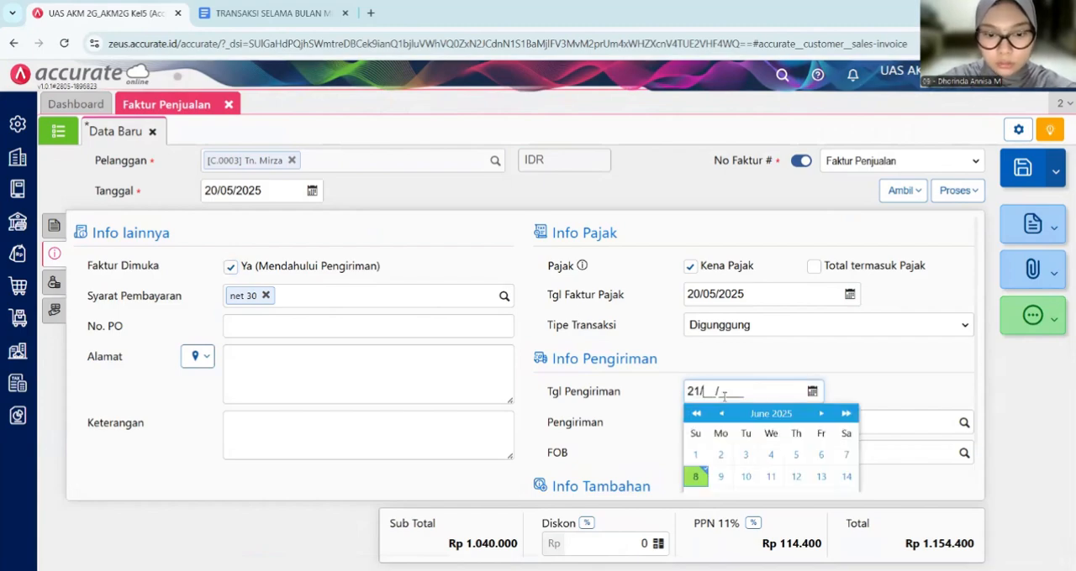
type("05/2025")
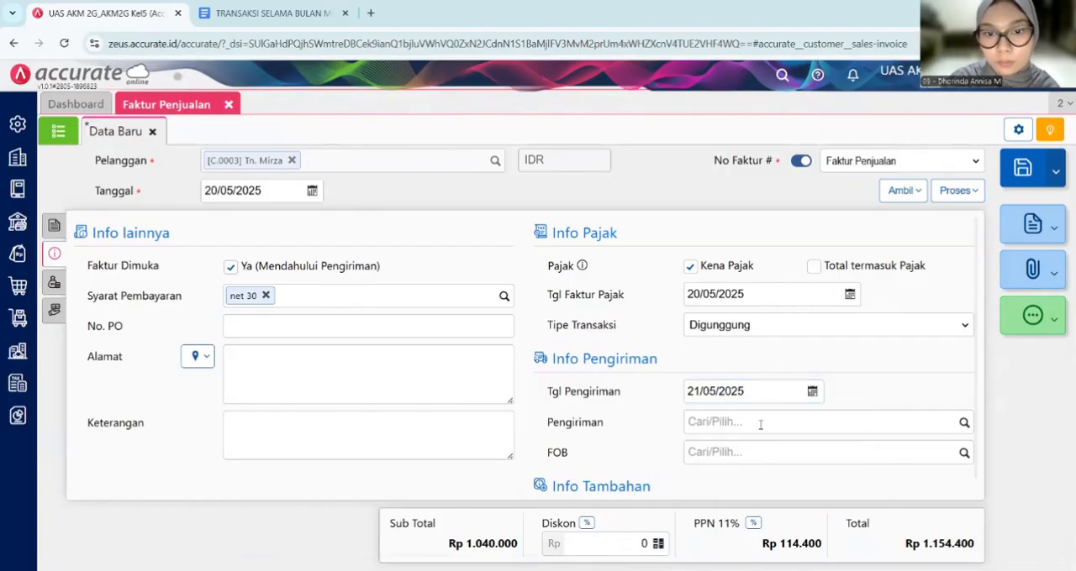
- Review the remaining invoice details and compare them with the 20 and 21 May transactions in the Google Docs document
left_click(763, 430)
left_click(764, 356)
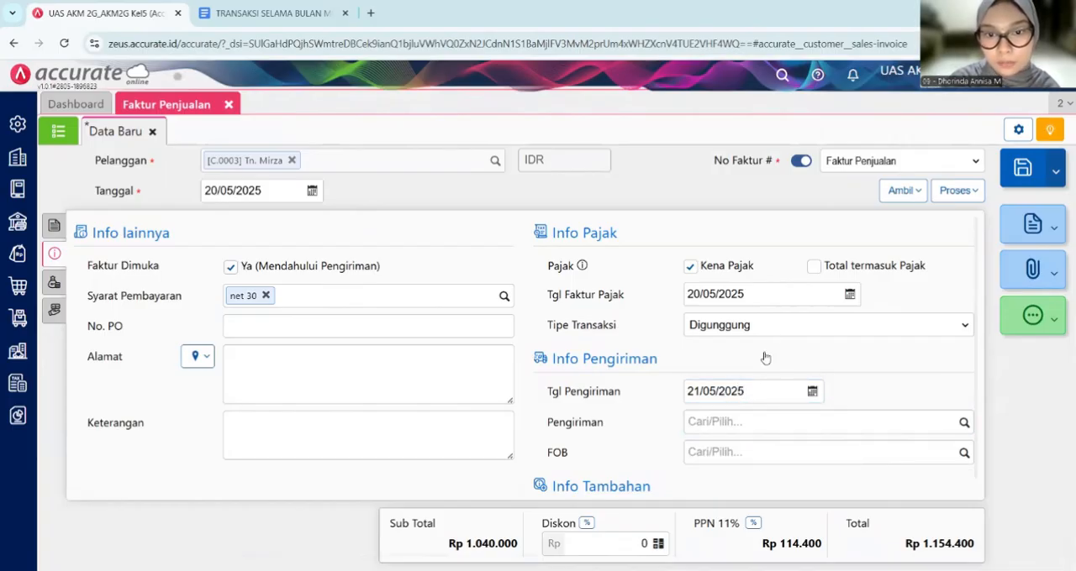
scroll(765, 357, "down", 1)
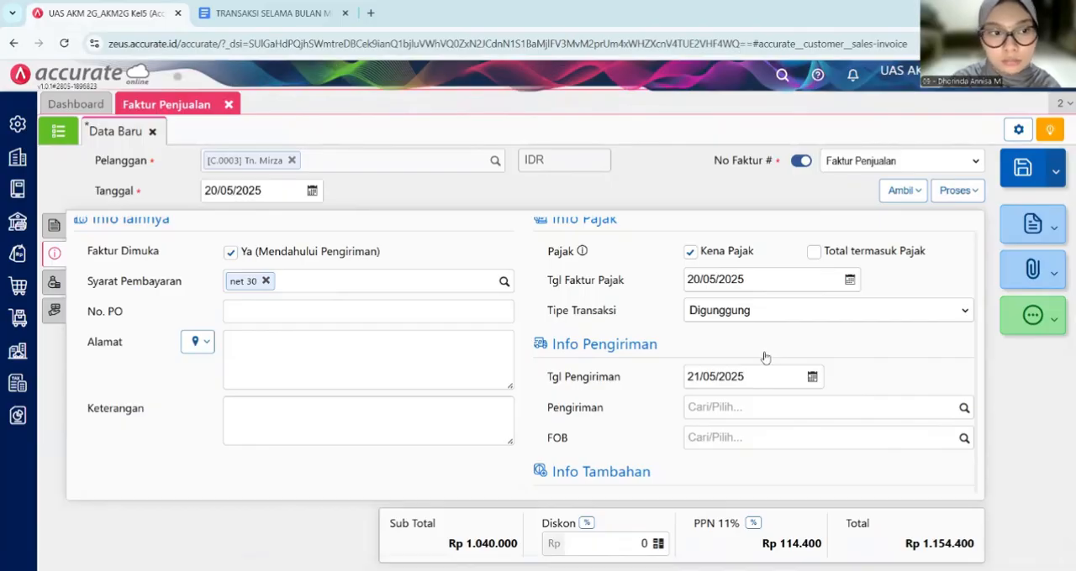
scroll(765, 357, "up", 1)
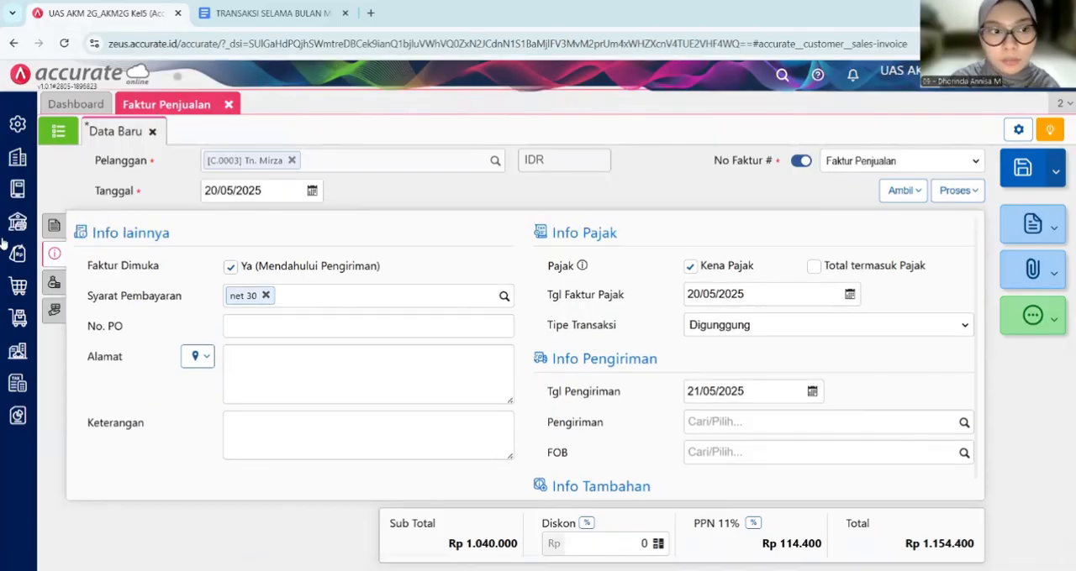
left_click(53, 282)
left_click(54, 225)
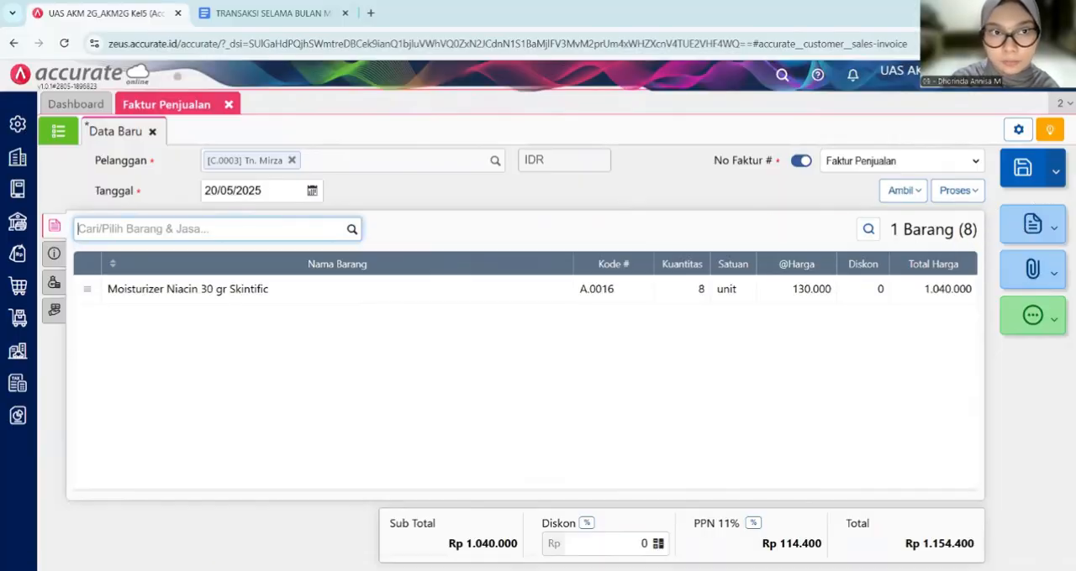
left_click(252, 9)
scroll(437, 326, "down", 2)
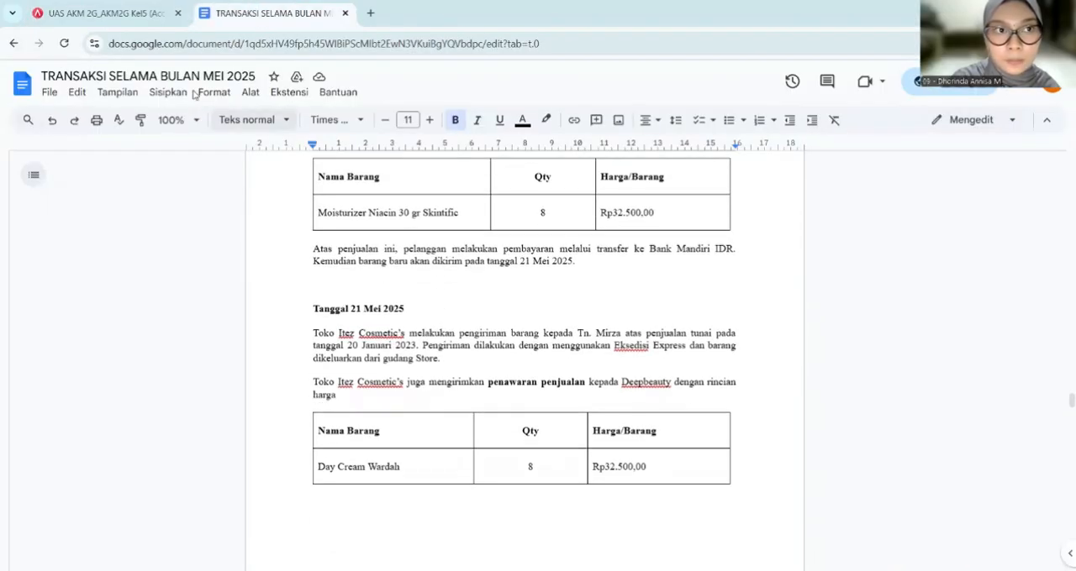
- Return to Accurate Online, process the invoice into a sales receipt (Penerimaan Penjualan) and select Bank Mandiri IDR as its bank
left_click(105, 13)
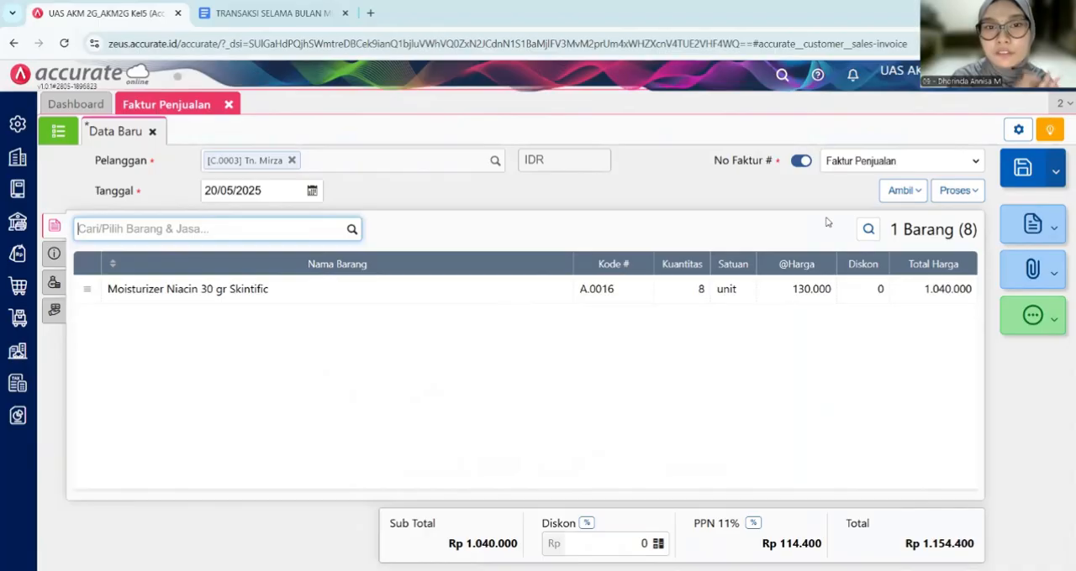
left_click(974, 192)
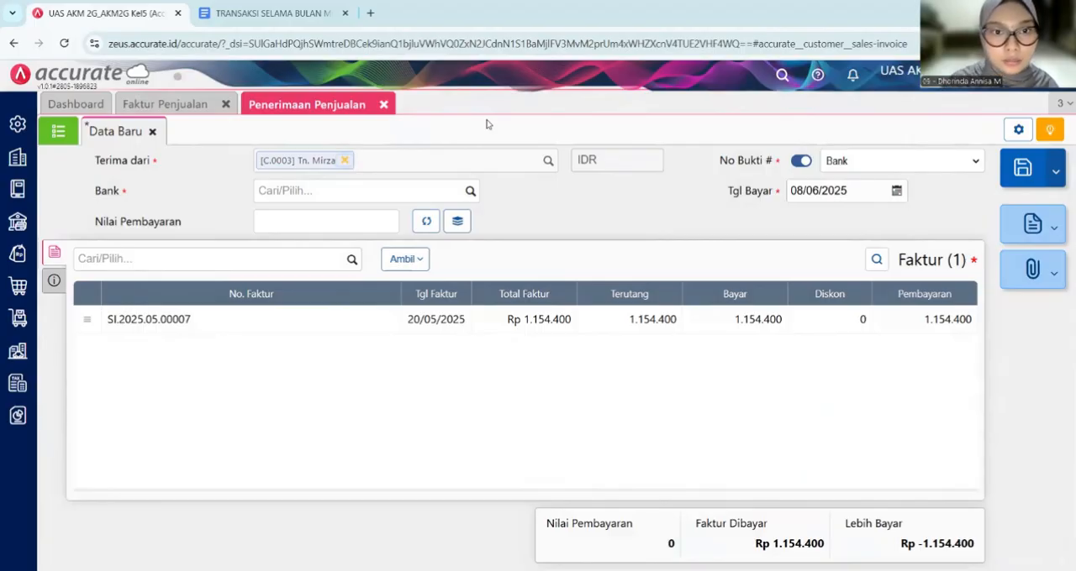
left_click(476, 190)
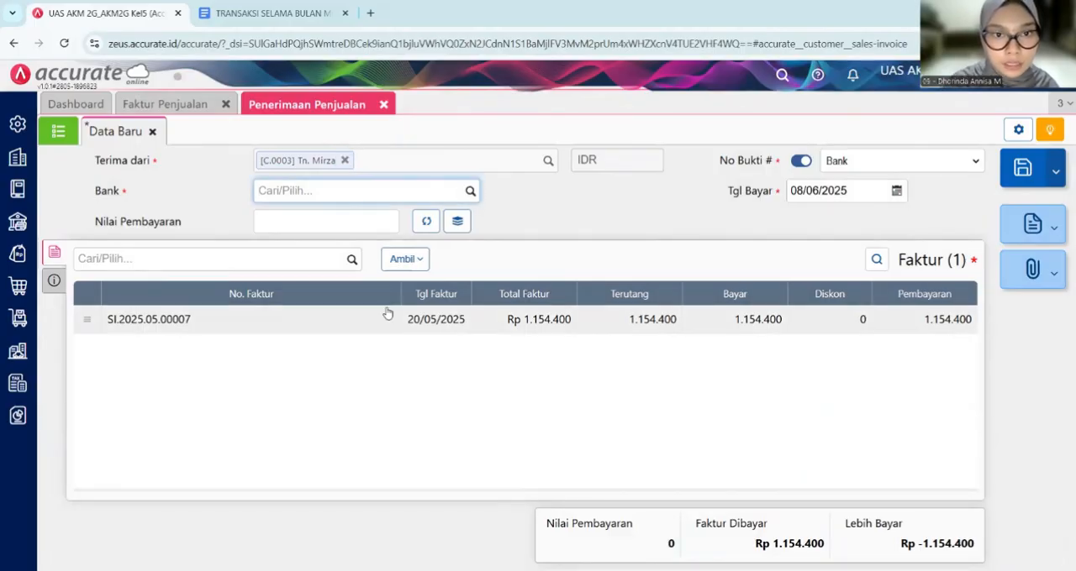
left_click(392, 277)
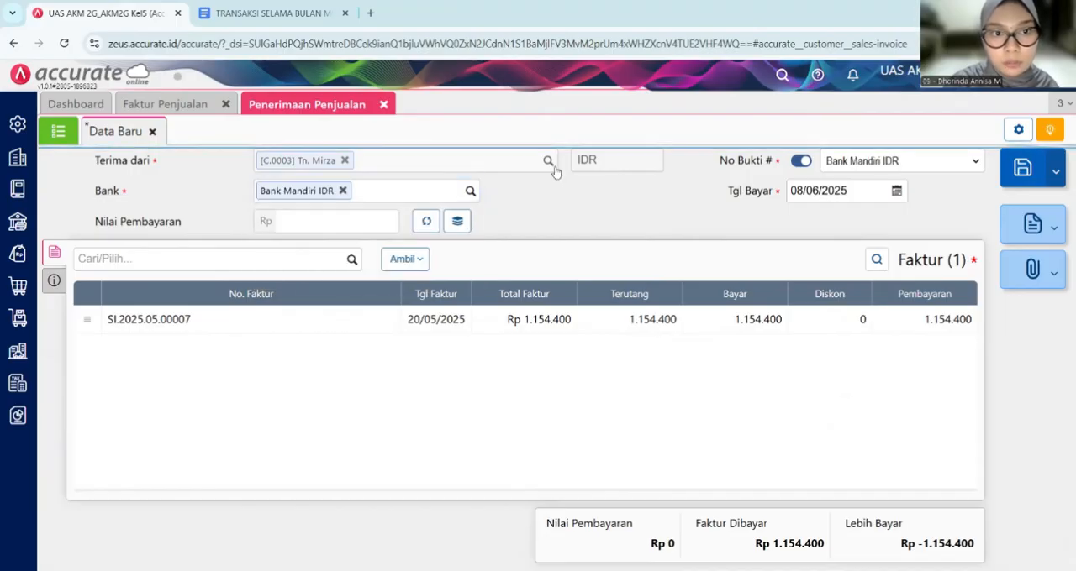
- Set the receipt's payment date to 20/05/2025 and fill the payment value with the full invoice amount of Rp 1.154.400
left_click(840, 191)
type("210")
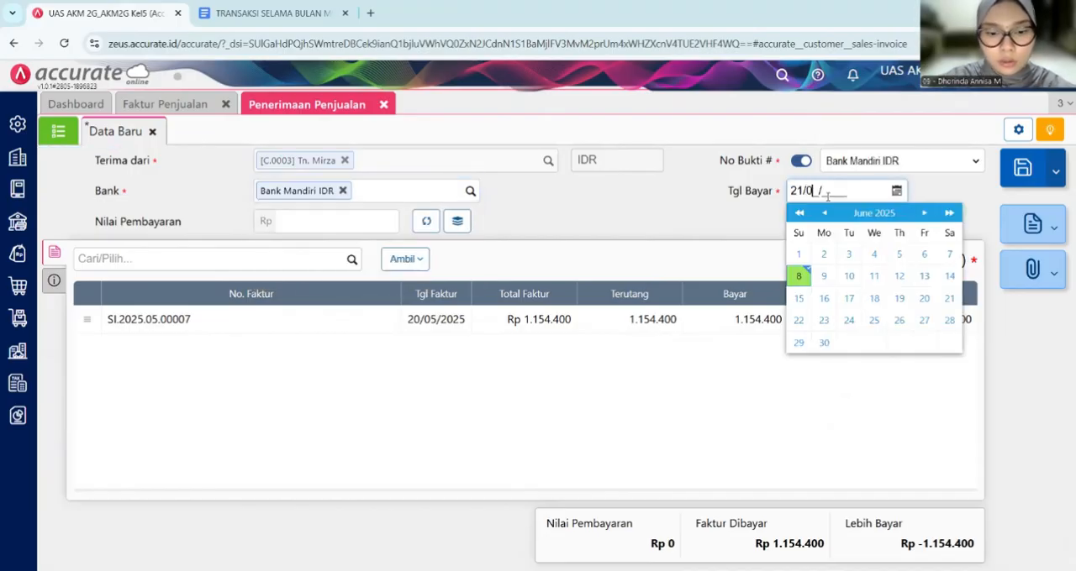
key("BackSpace")
key("BackSpace")
type("0/0")
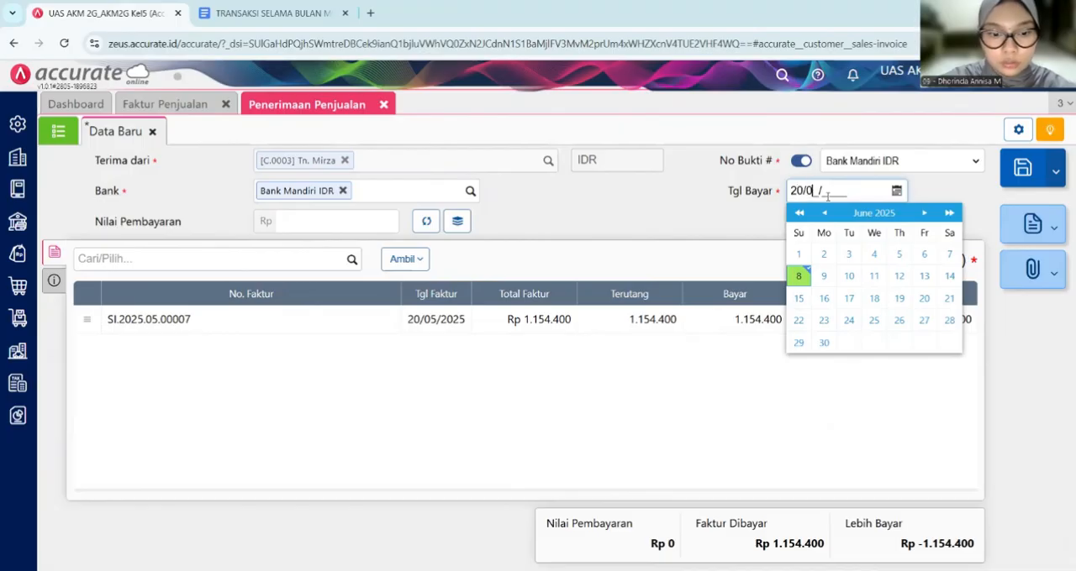
type("5/2025")
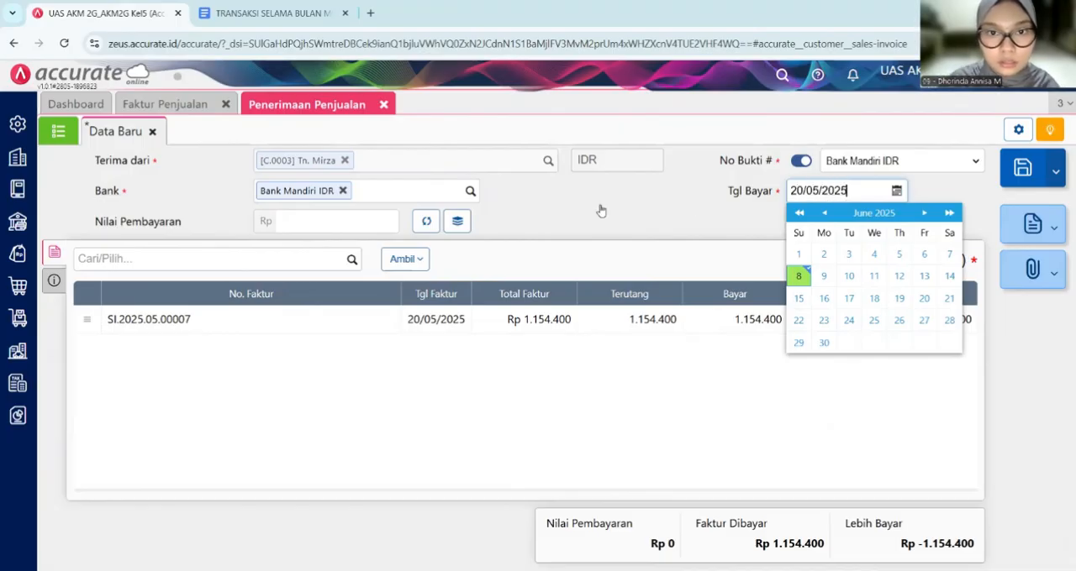
left_click(416, 223)
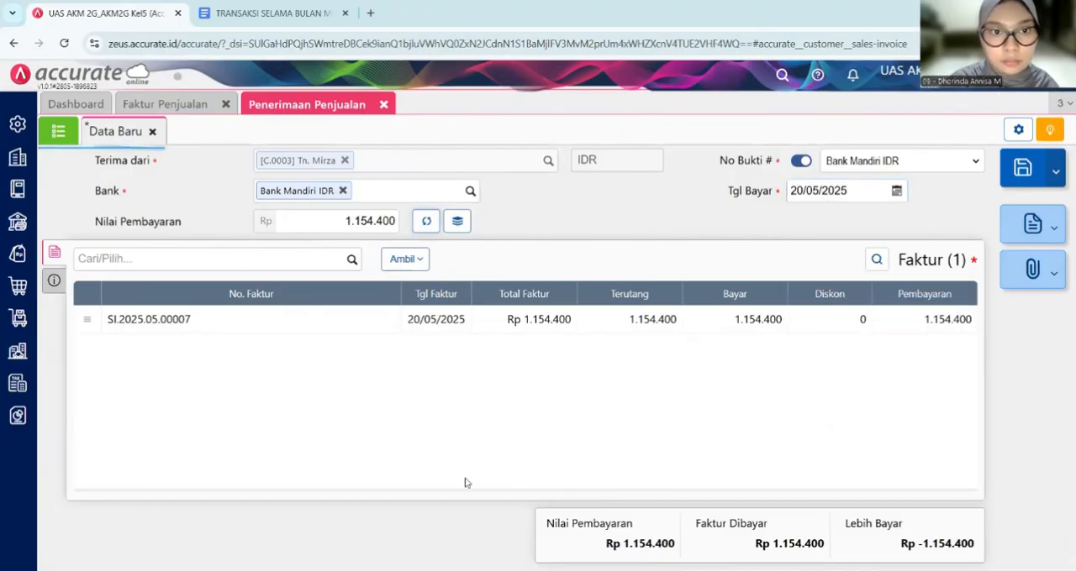
- Set the receipt's payment method to Transfer Bank and return to its invoice list
left_click(51, 282)
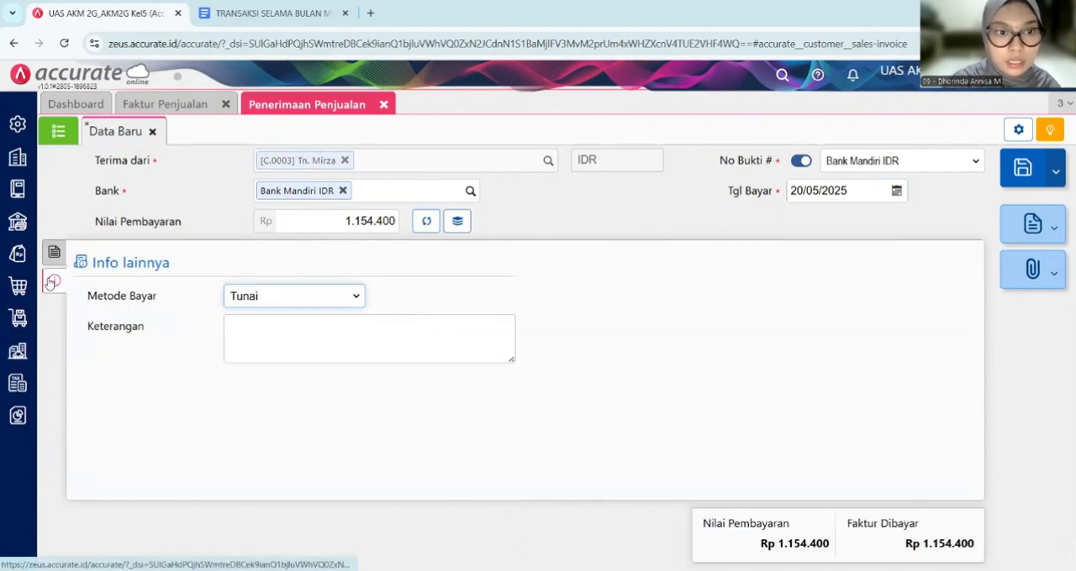
left_click(269, 298)
left_click(305, 353)
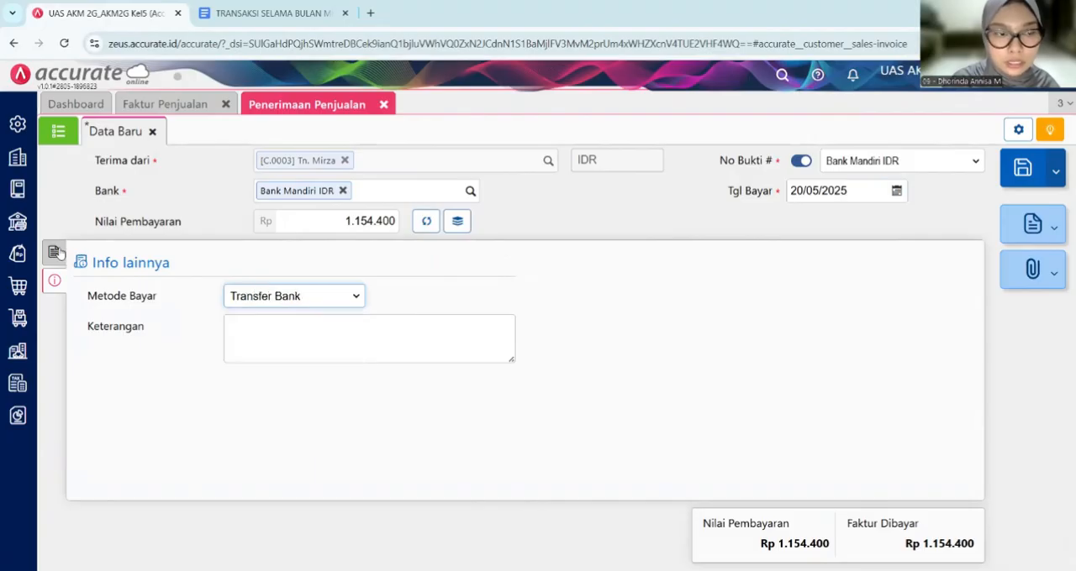
left_click(54, 252)
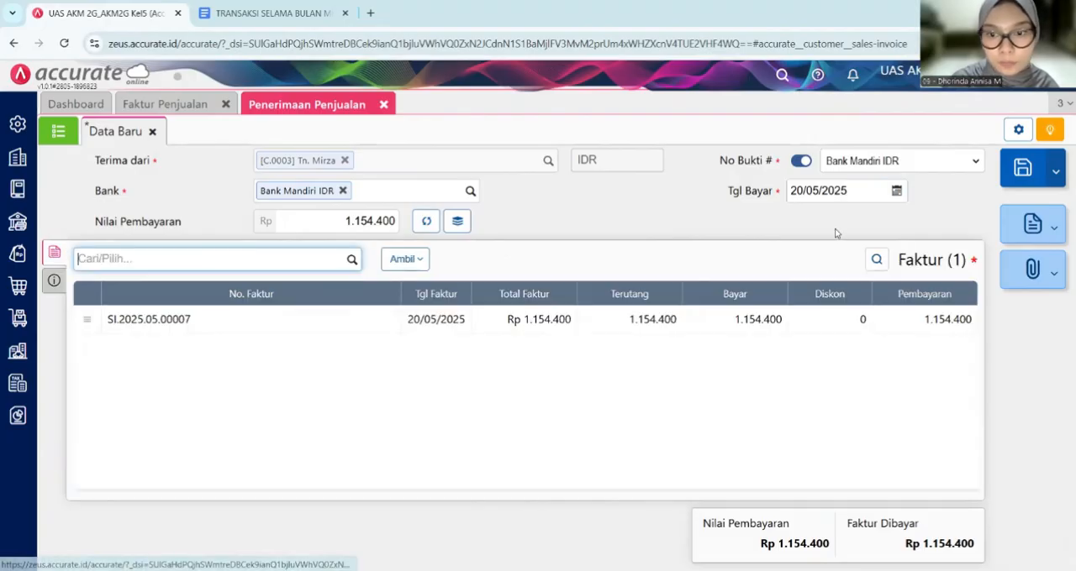
- Save the sales receipt and review the 21 May transactions in the Google Docs document
left_click(1027, 165)
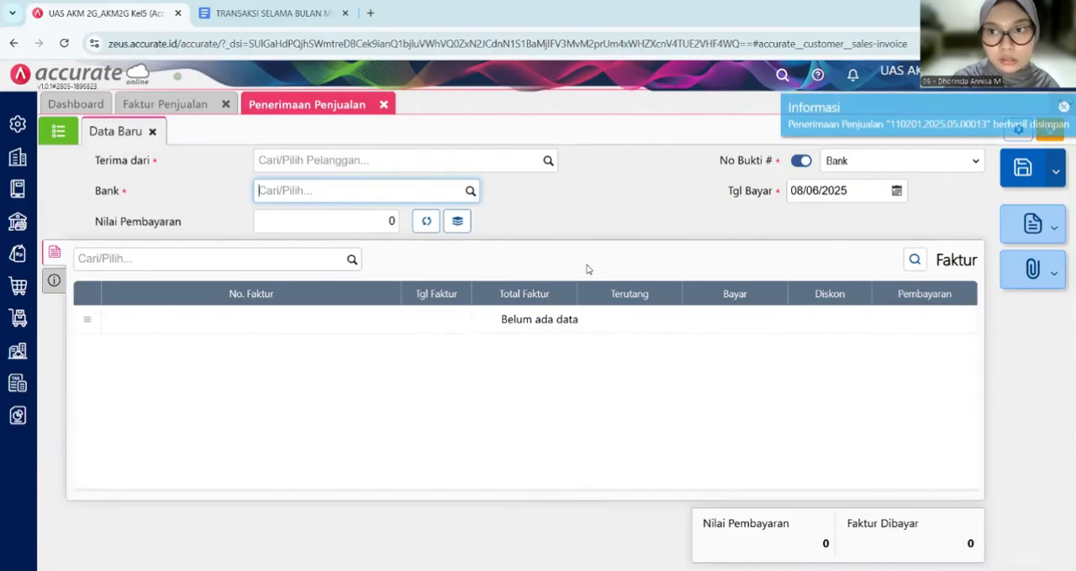
left_click(334, 22)
scroll(438, 314, "down", 2)
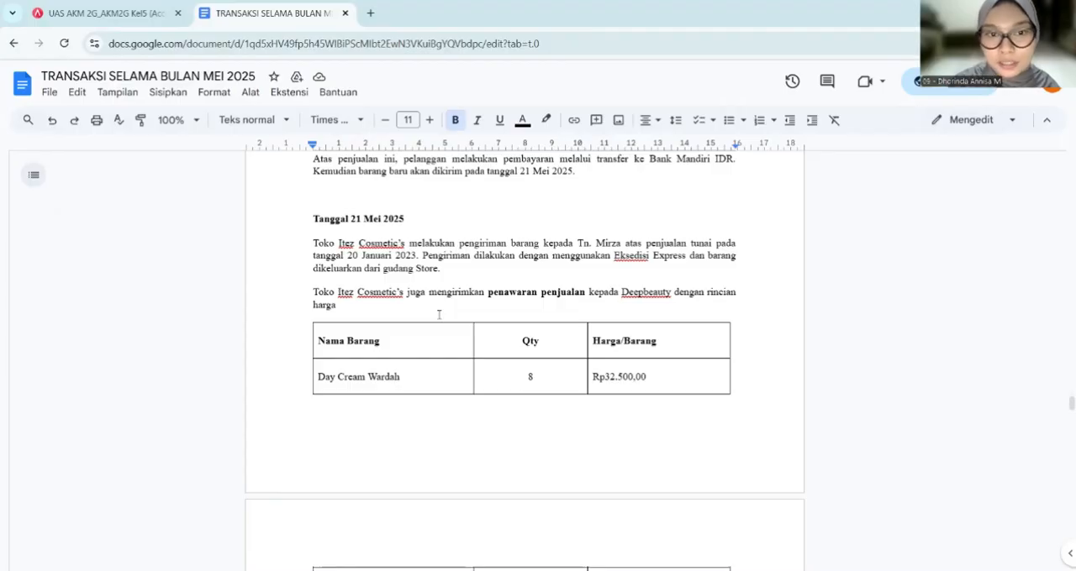
- Return to Accurate Online, close the open sales invoice and receipt forms, and start a new delivery order (Pengiriman Pesanan)
left_click(92, 12)
left_click(226, 103)
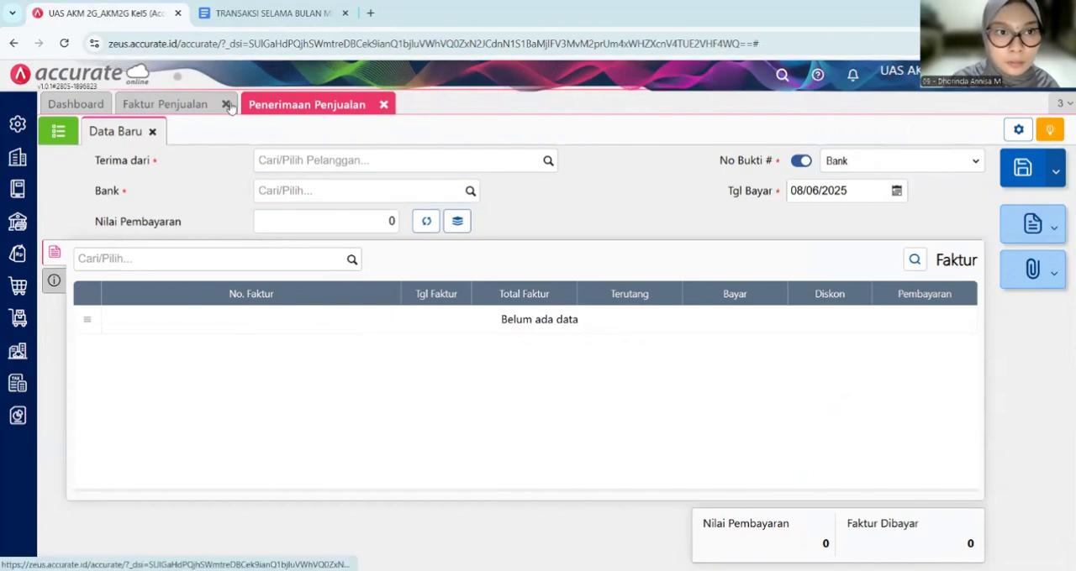
left_click(241, 106)
left_click(258, 104)
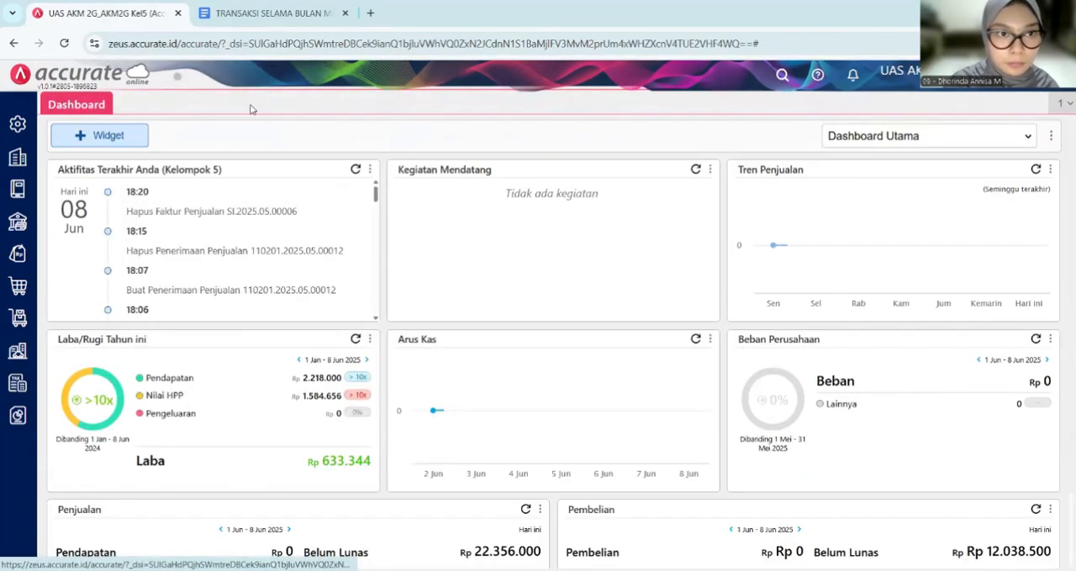
left_click(21, 278)
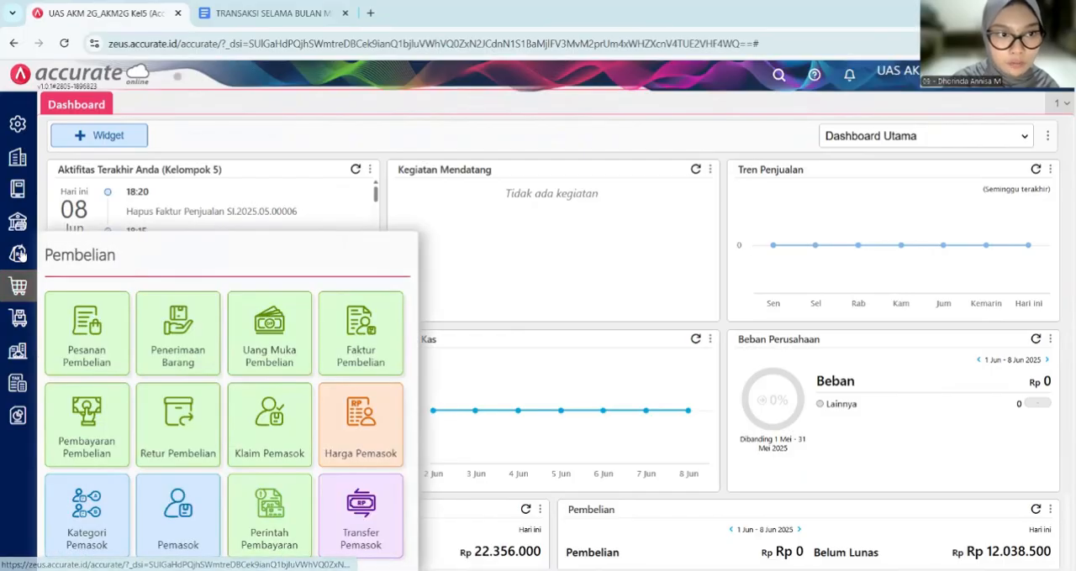
left_click(18, 256)
left_click(265, 315)
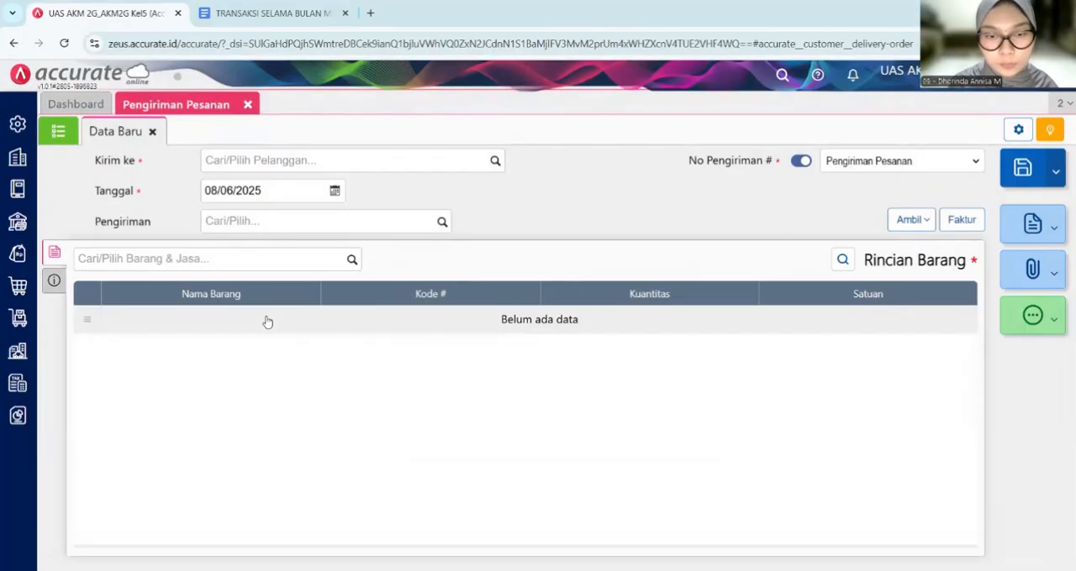
type("t")
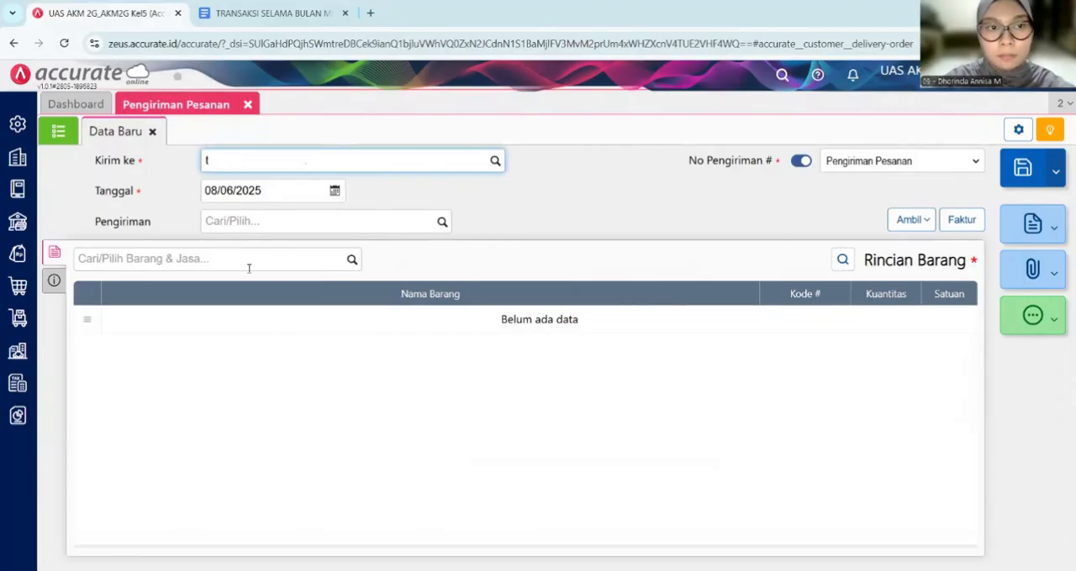
key("BackSpace")
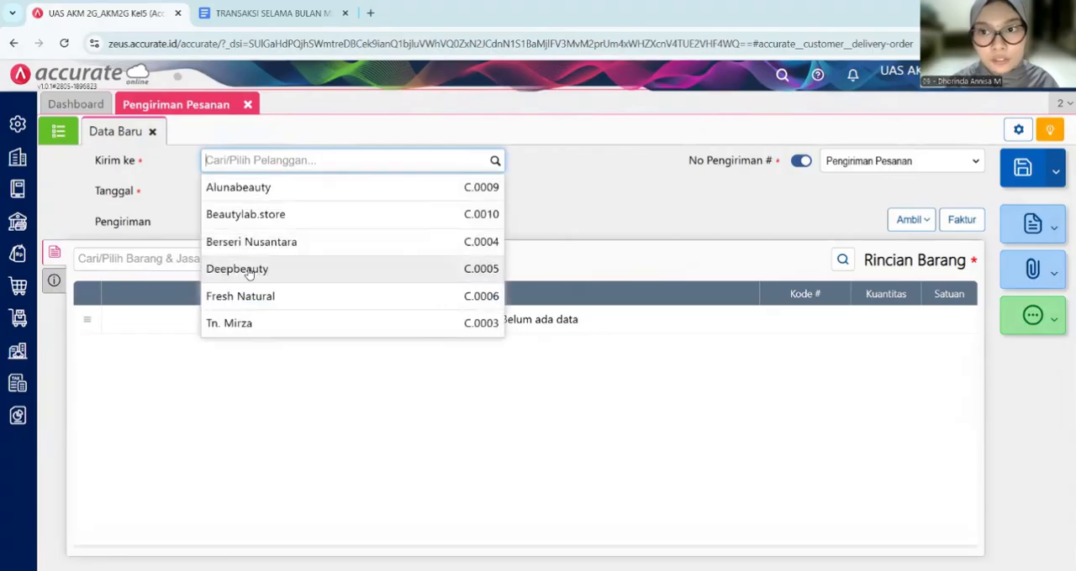
type("tn")
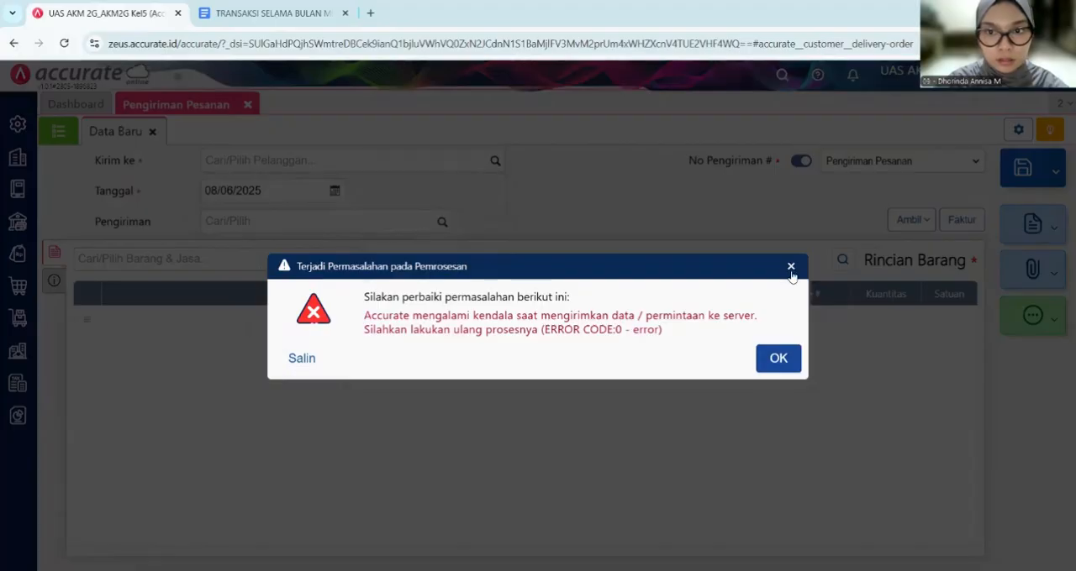
left_click(790, 267)
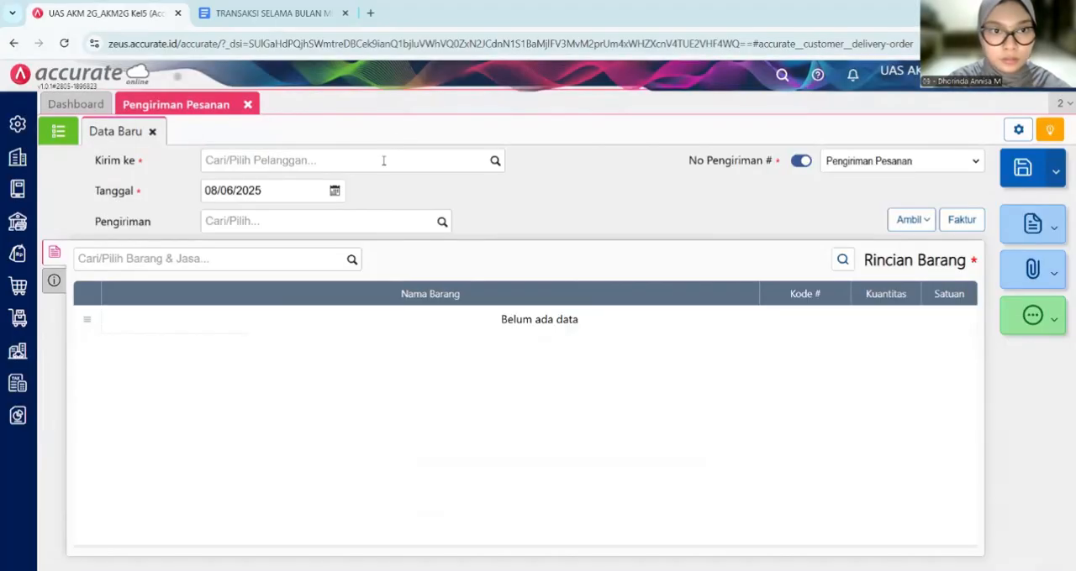
- Select the customer of the 20 May advance invoice as the delivery order's recipient
left_click(383, 160)
type("tn")
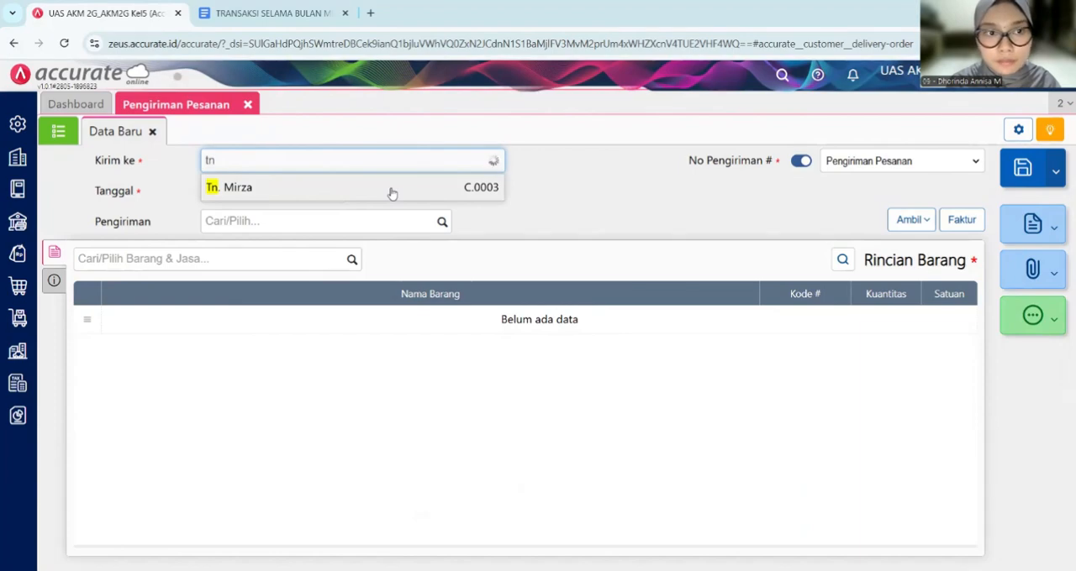
left_click(392, 190)
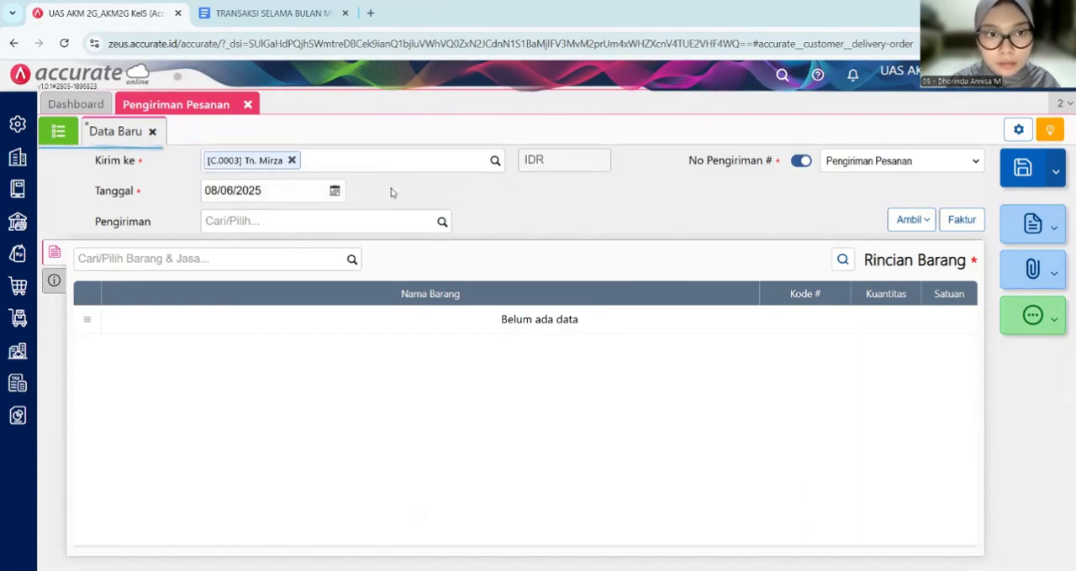
- Set the delivery order's date to 21/05/2025 and its shipping method to Ekspedisi Expres
key("BackSpace")
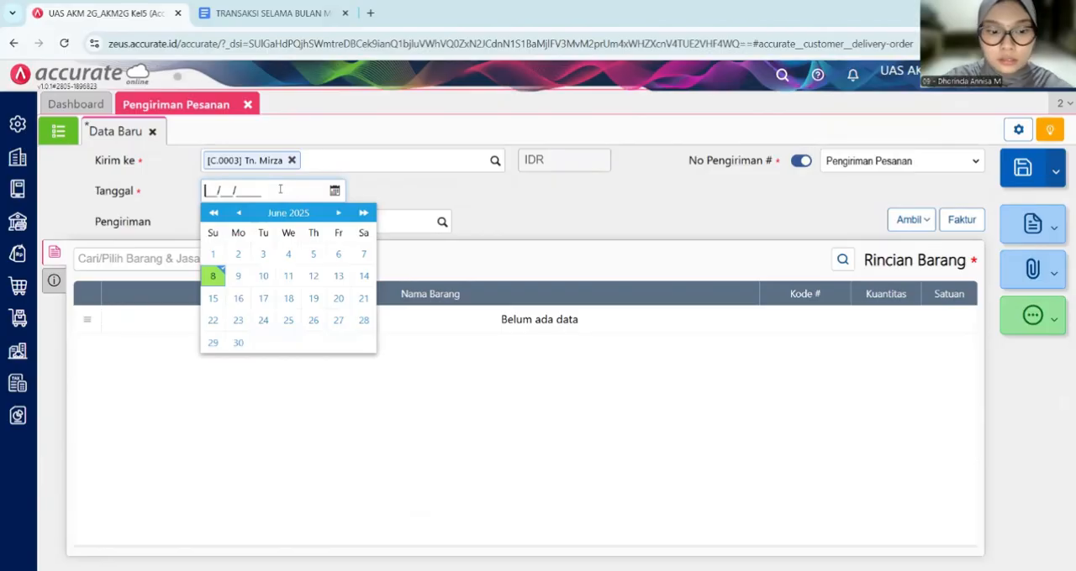
type("21/05/")
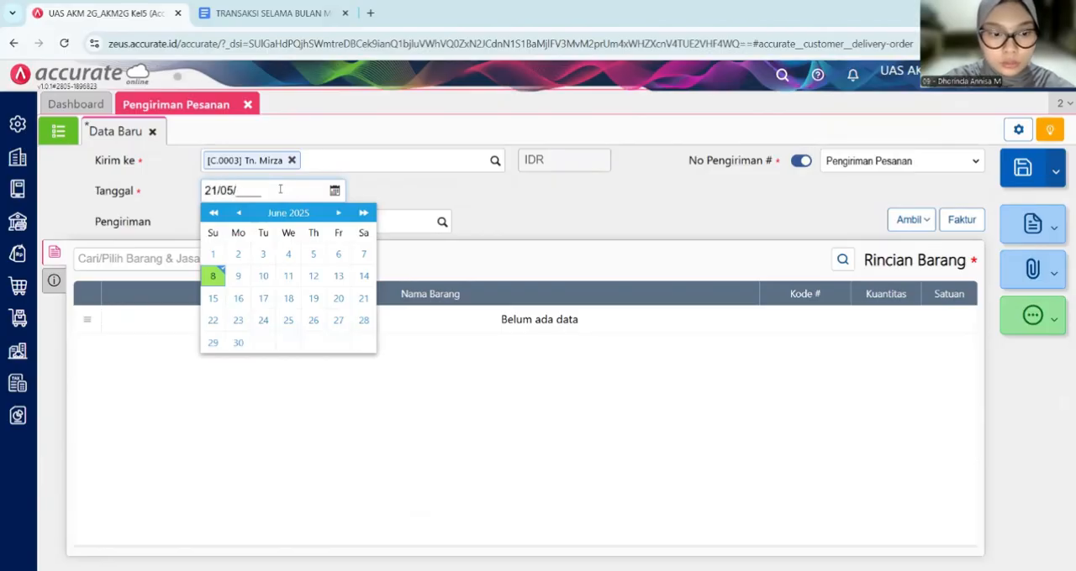
type("2025")
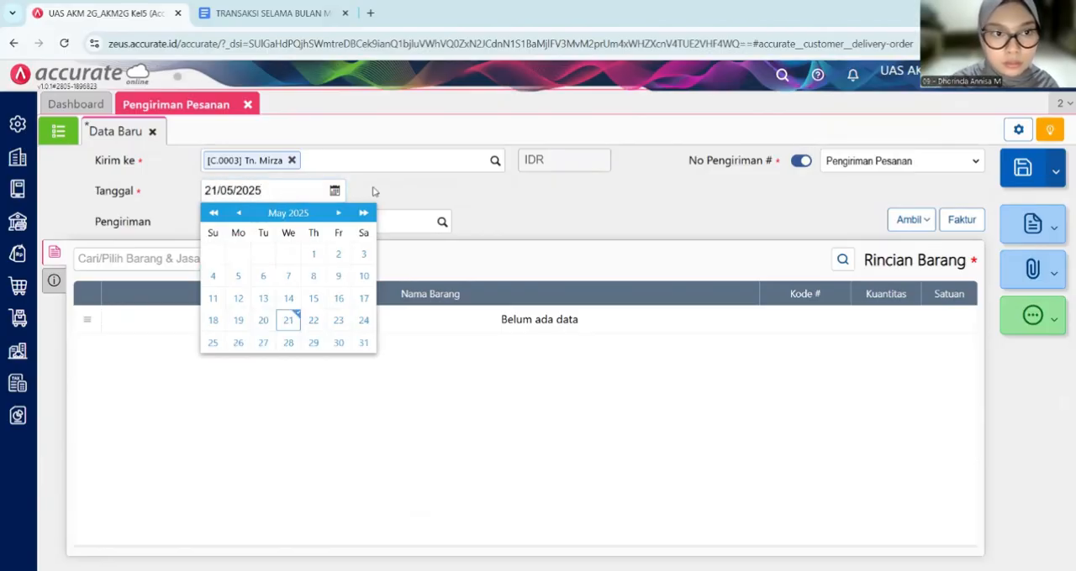
left_click(373, 191)
left_click(355, 222)
type("e")
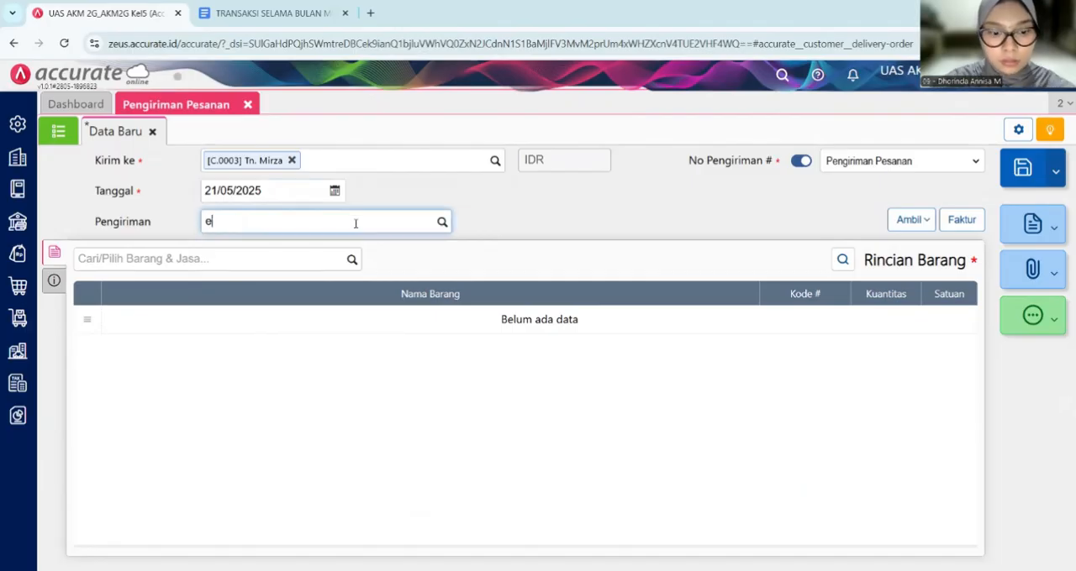
left_click(398, 245)
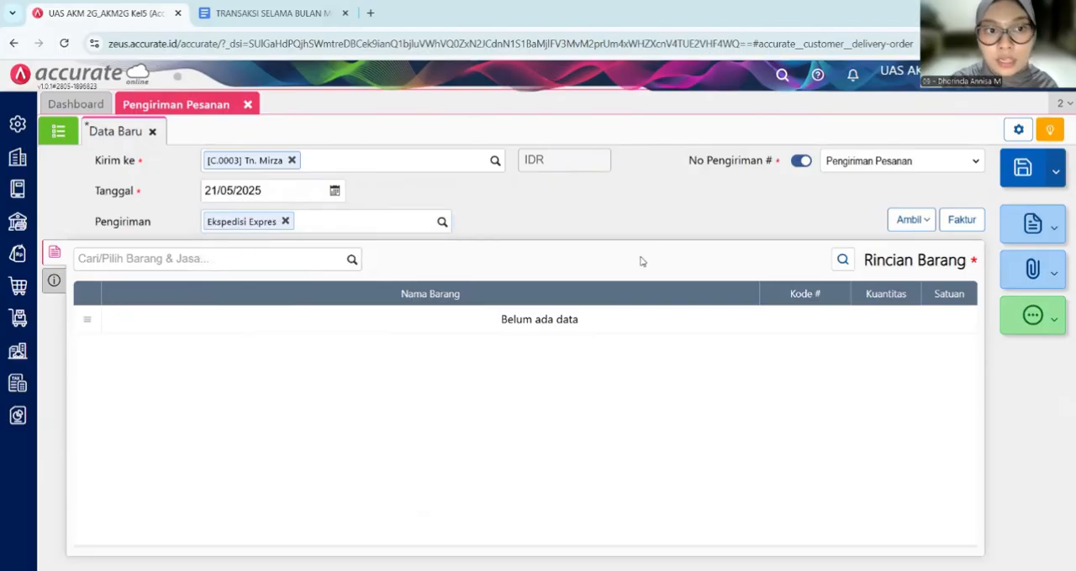
- Copy the 8 units of Moisturizer Niacin 30 gr Skintific from the 20 May advance invoice (Faktur Dimuka) and check the delivery's additional information
left_click(920, 220)
left_click(876, 300)
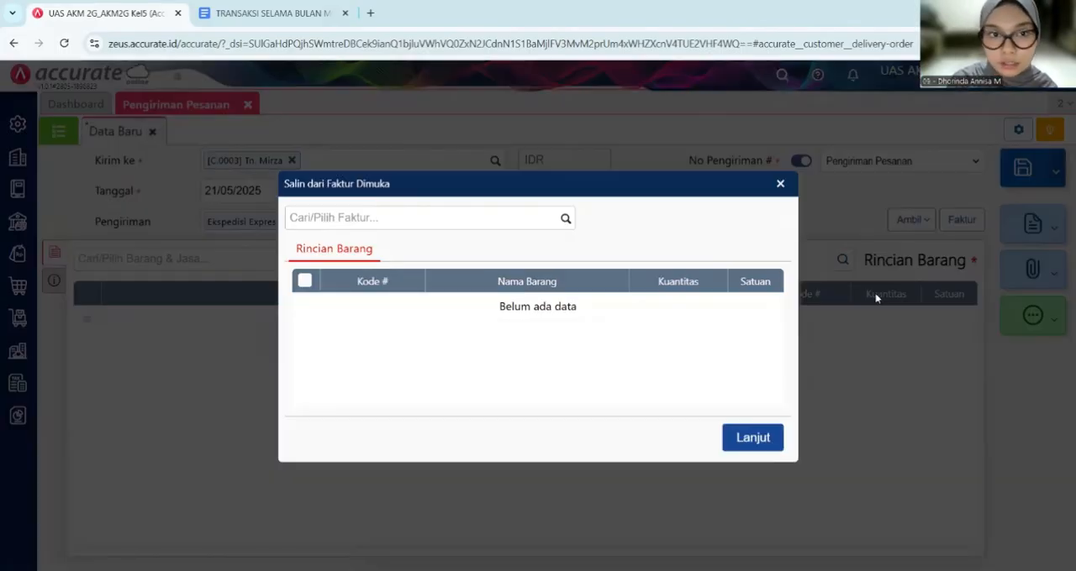
left_click(564, 218)
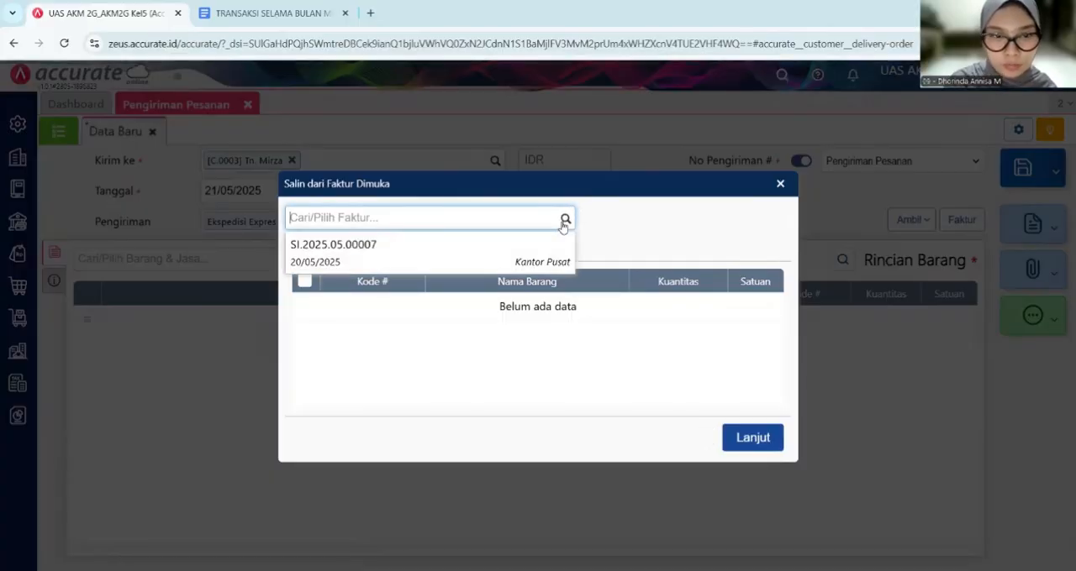
left_click(510, 250)
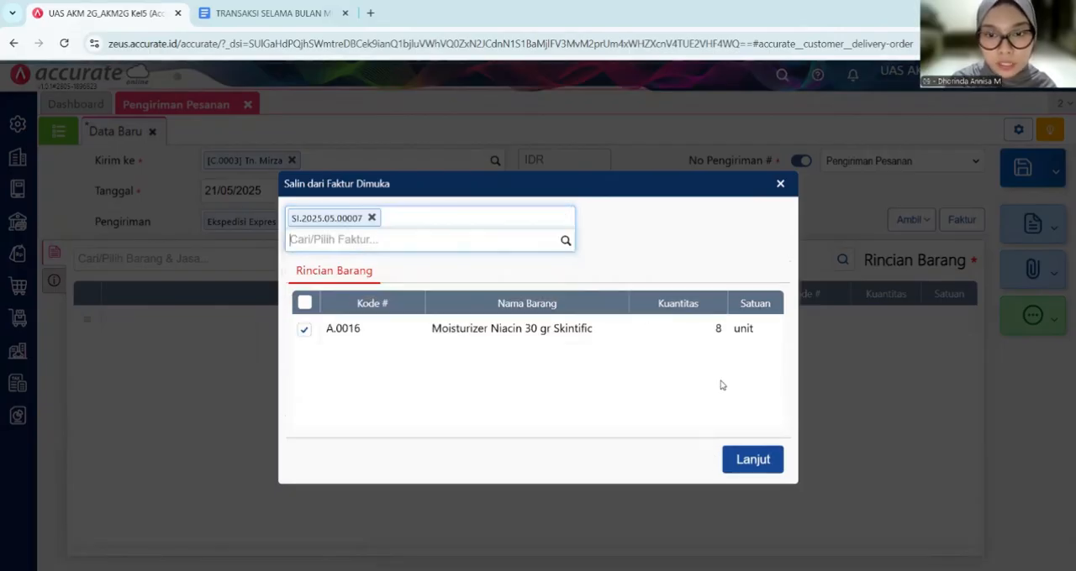
left_click(750, 459)
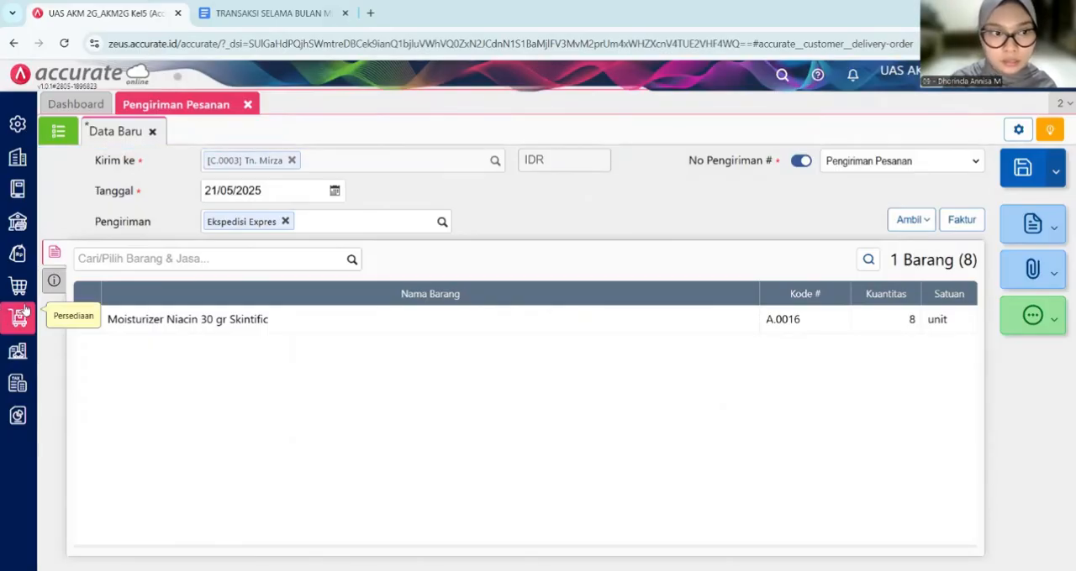
left_click(54, 281)
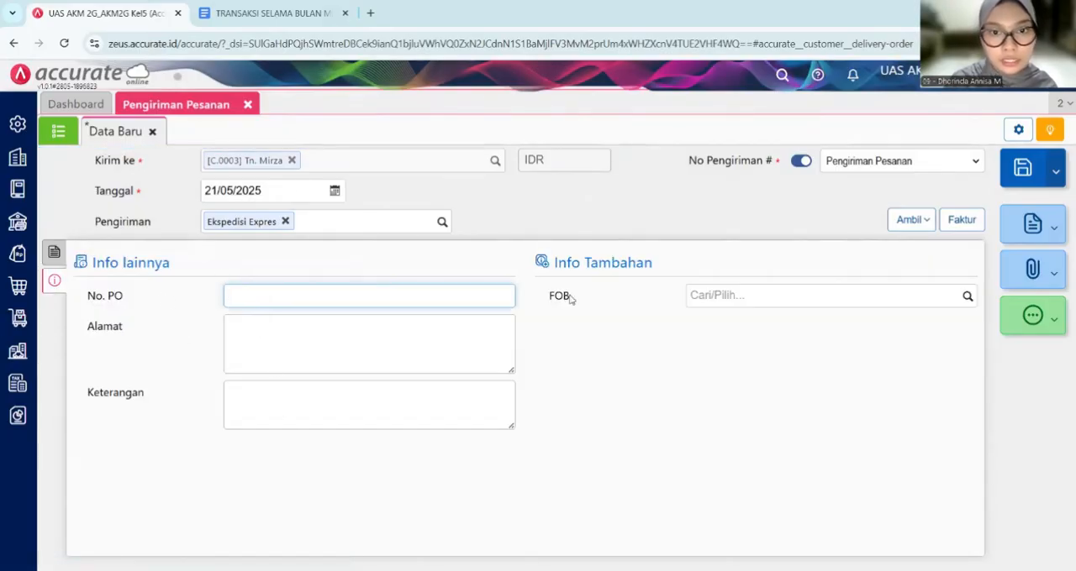
left_click(54, 251)
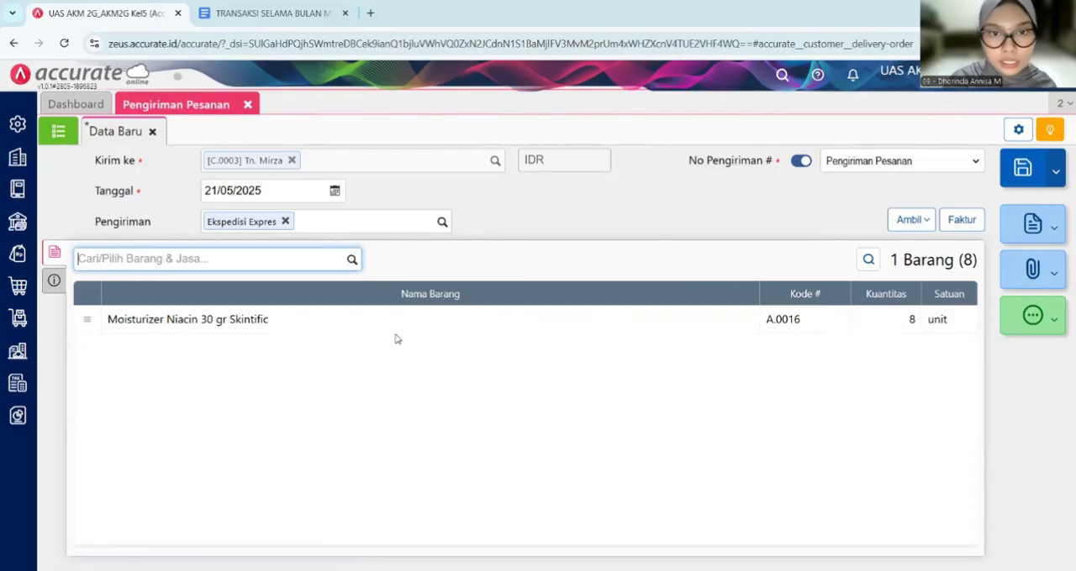
- Switch to the Google Docs document and read the 21 May sales quotation details for Deepbeauty, including its item table
key("alt+Tab")
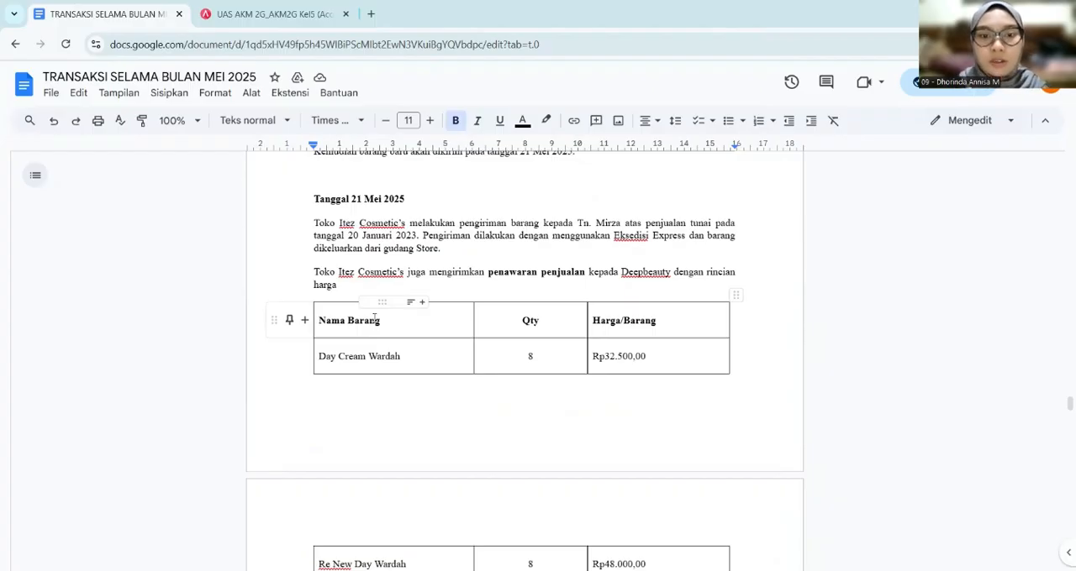
scroll(374, 317, "down", 3)
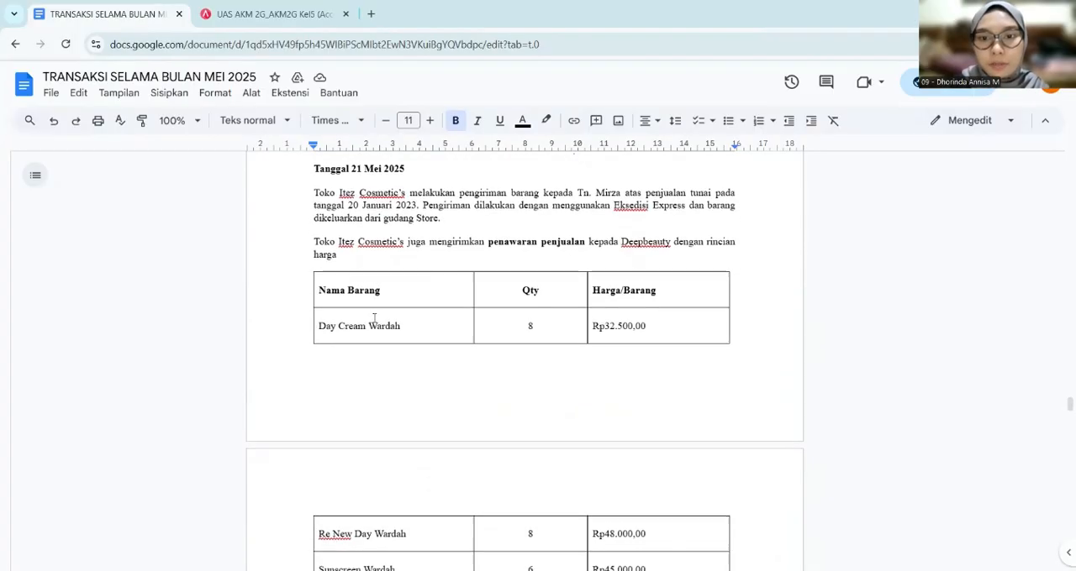
scroll(374, 318, "down", 2)
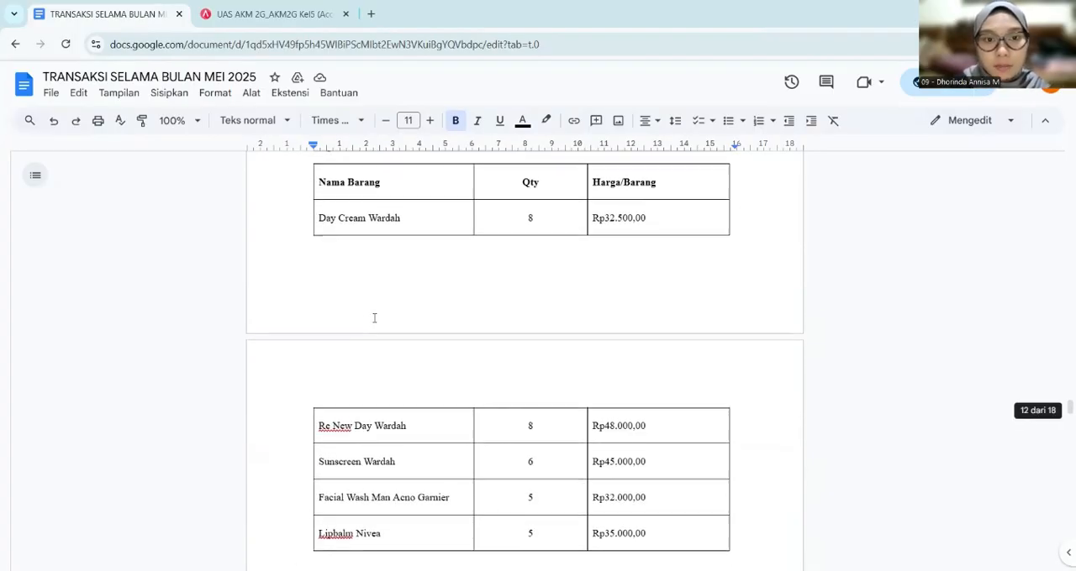
scroll(327, 302, "up", 3)
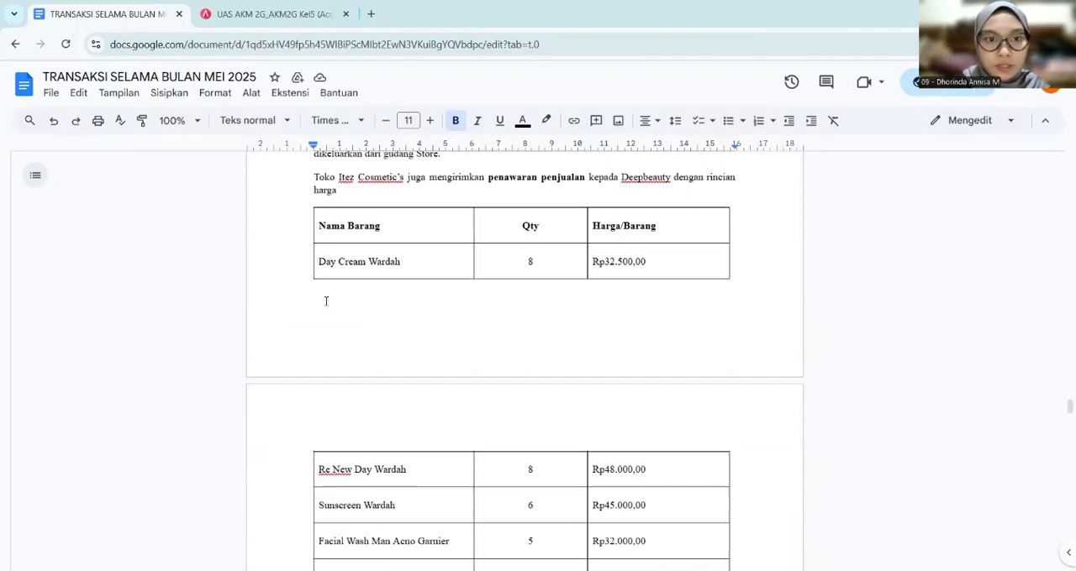
- Switch to Accurate Online and start a new sales quotation (Penawaran Penjualan) for the customer Deepbeauty
left_click(226, 13)
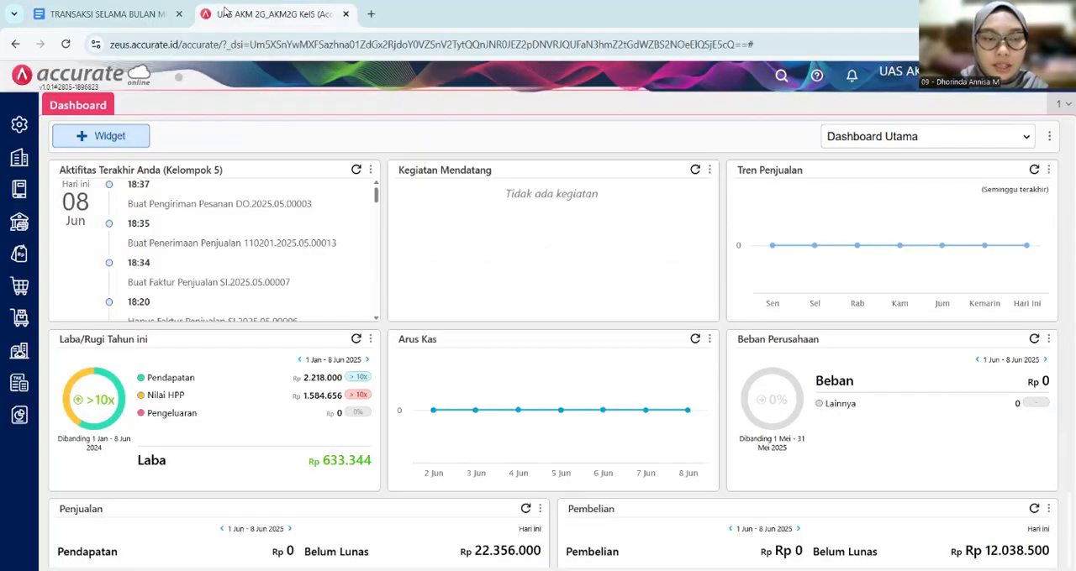
left_click(19, 253)
left_click(99, 353)
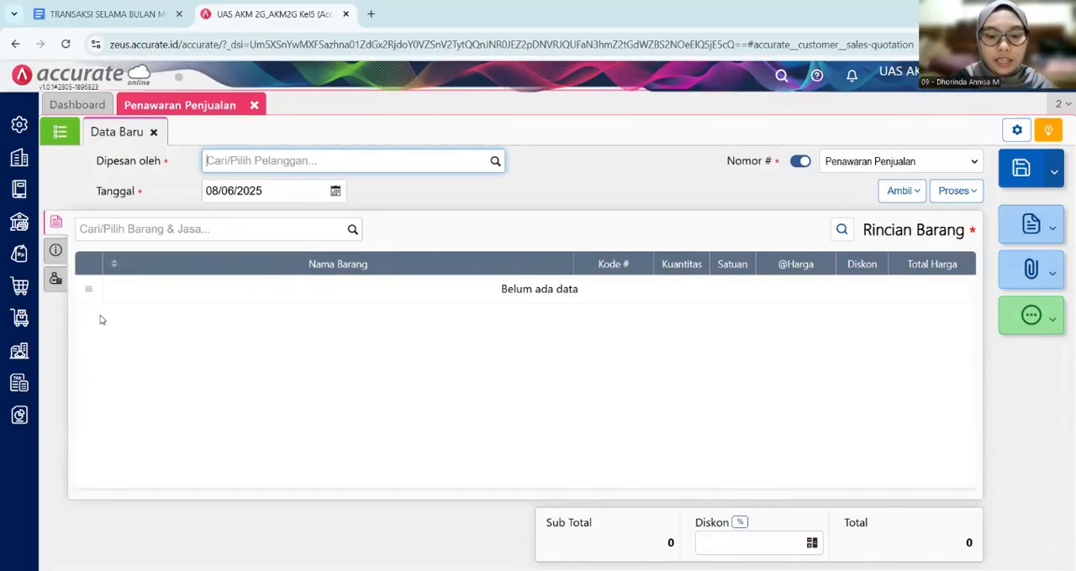
type("deep")
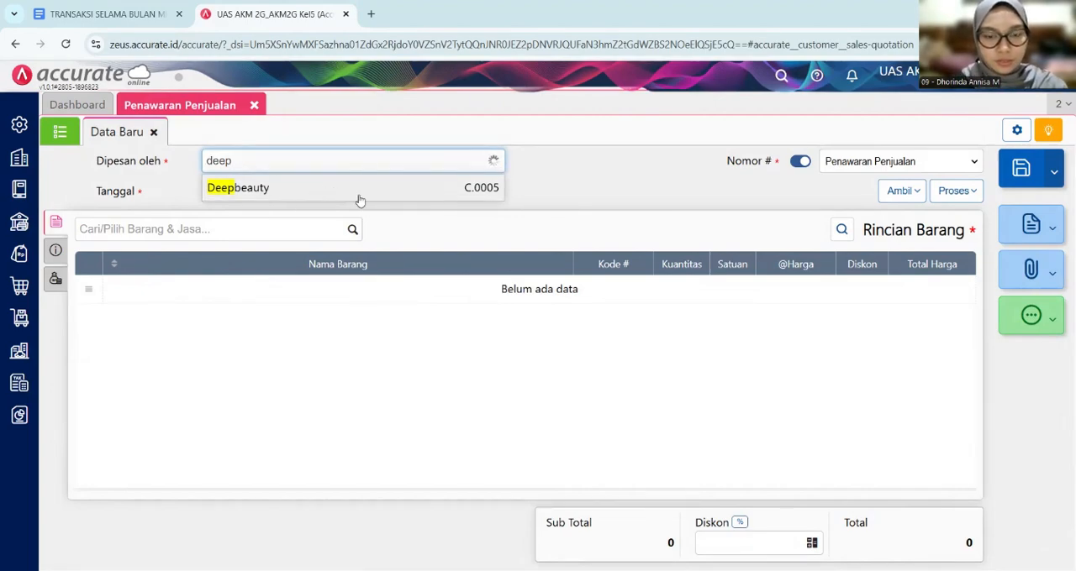
left_click(375, 195)
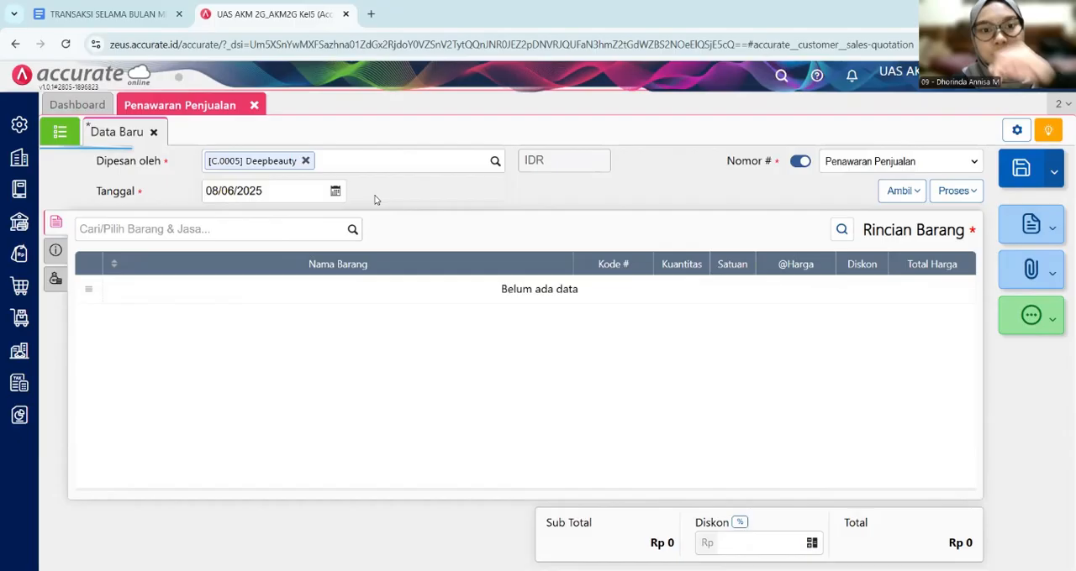
- Set the sales quotation's date to 21/05/2025
left_click(293, 190)
key("BackSpace")
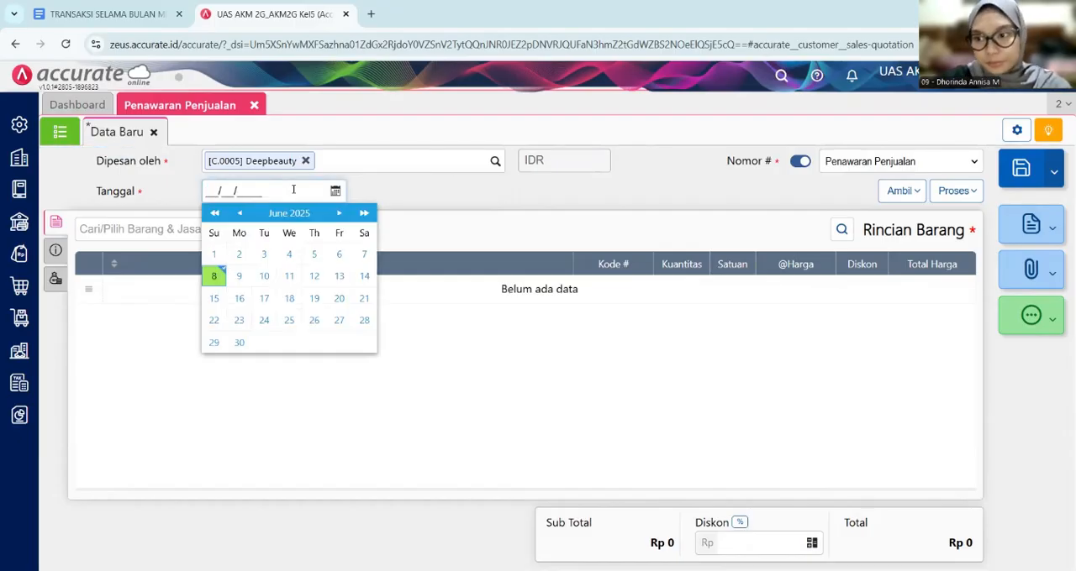
type("21/")
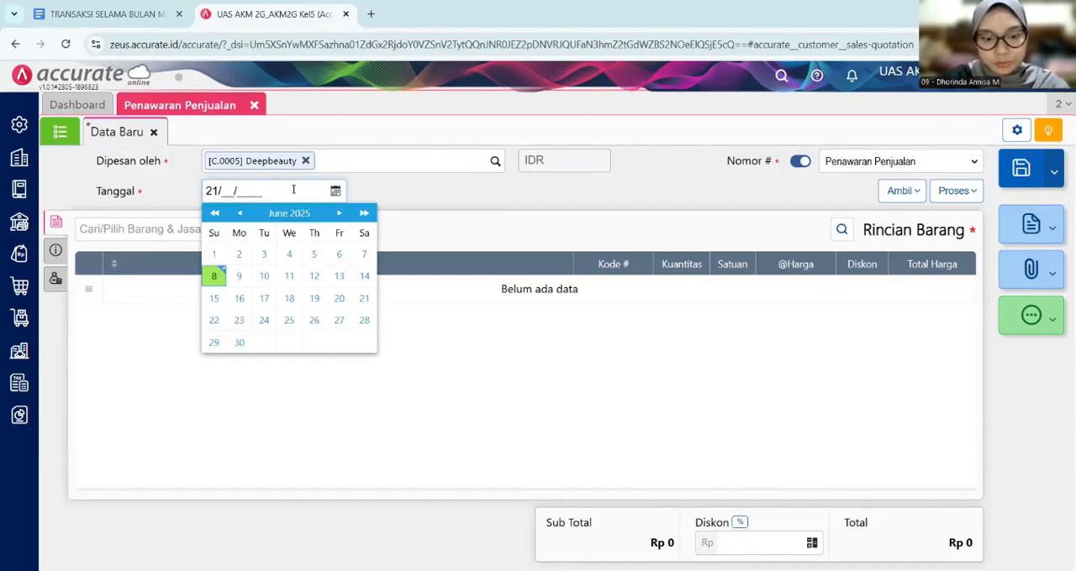
type("05/2025")
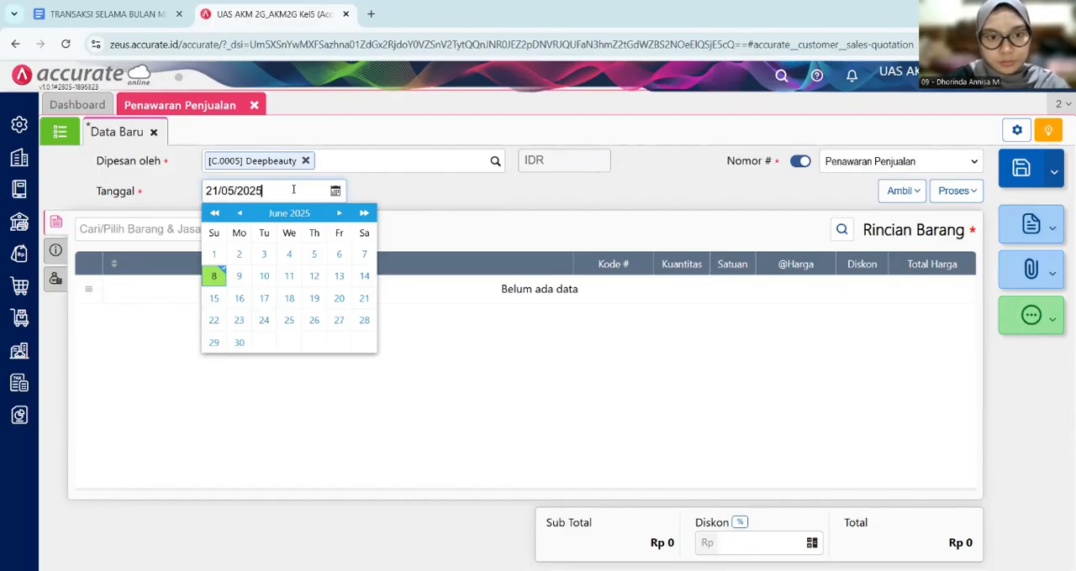
left_click(396, 194)
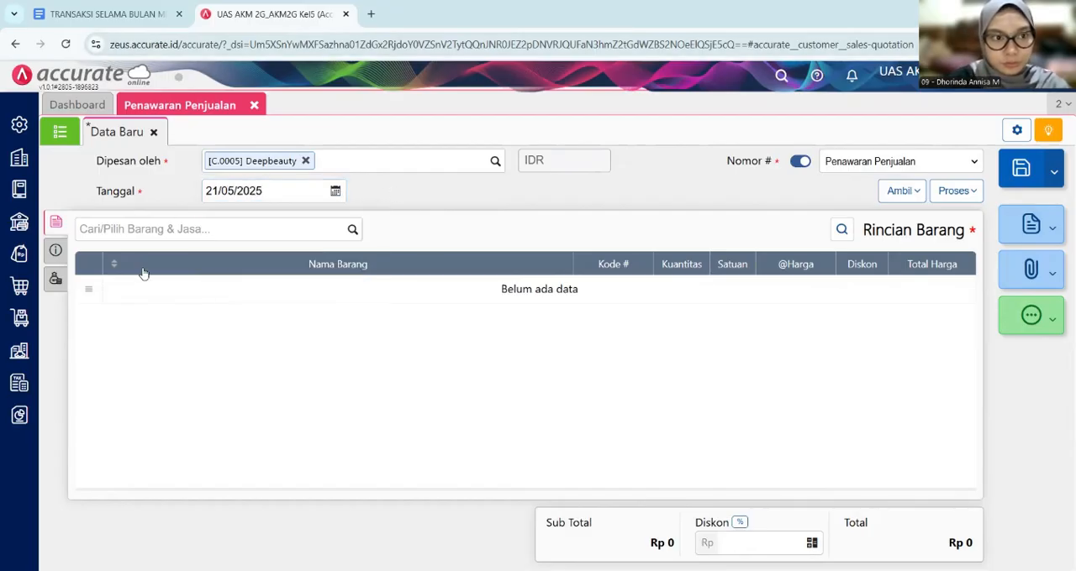
- Add 8 units of Day Cream Wardah to the Deepbeauty sales quotation
left_click(132, 225)
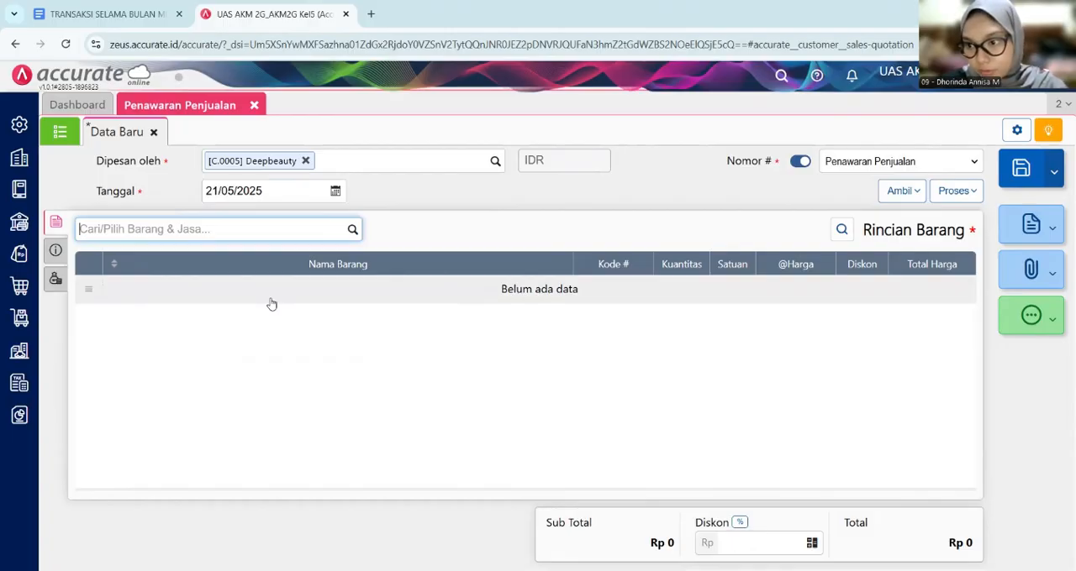
type("daycr")
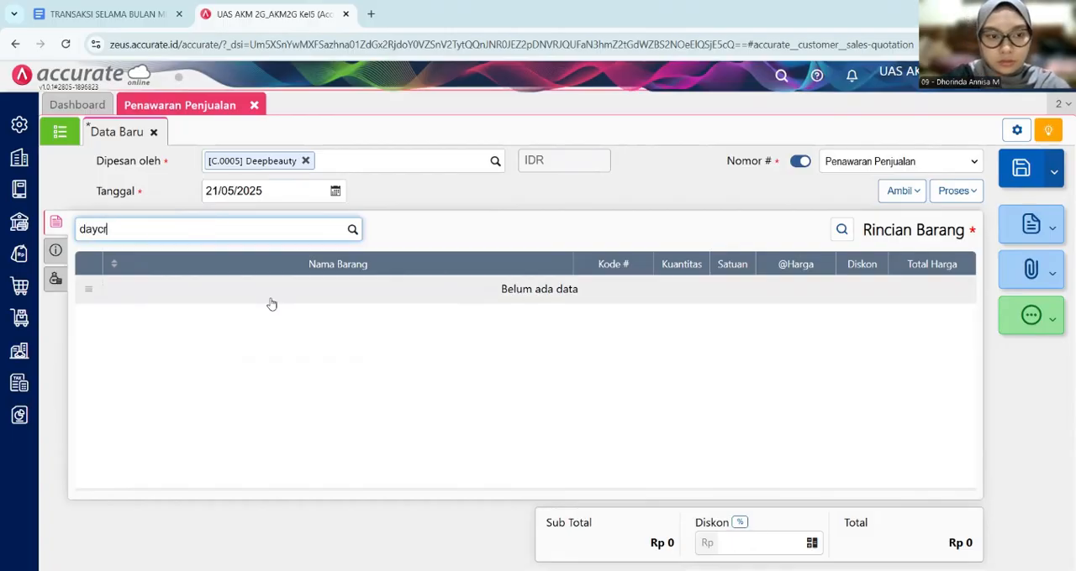
type("ea")
key("BackSpace")
key("BackSpace")
key("BackSpace")
key("BackSpace")
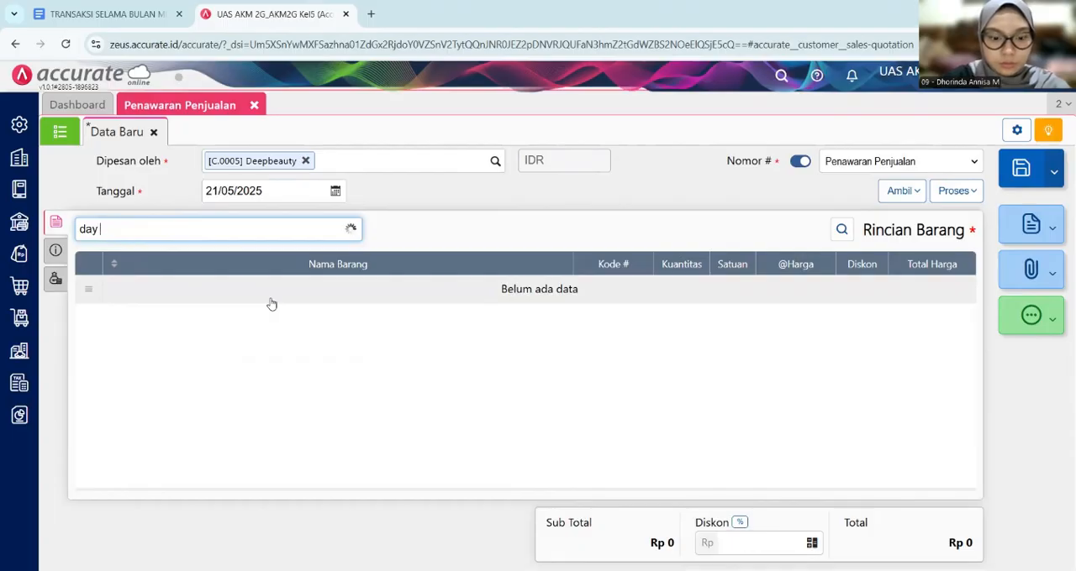
type("cream")
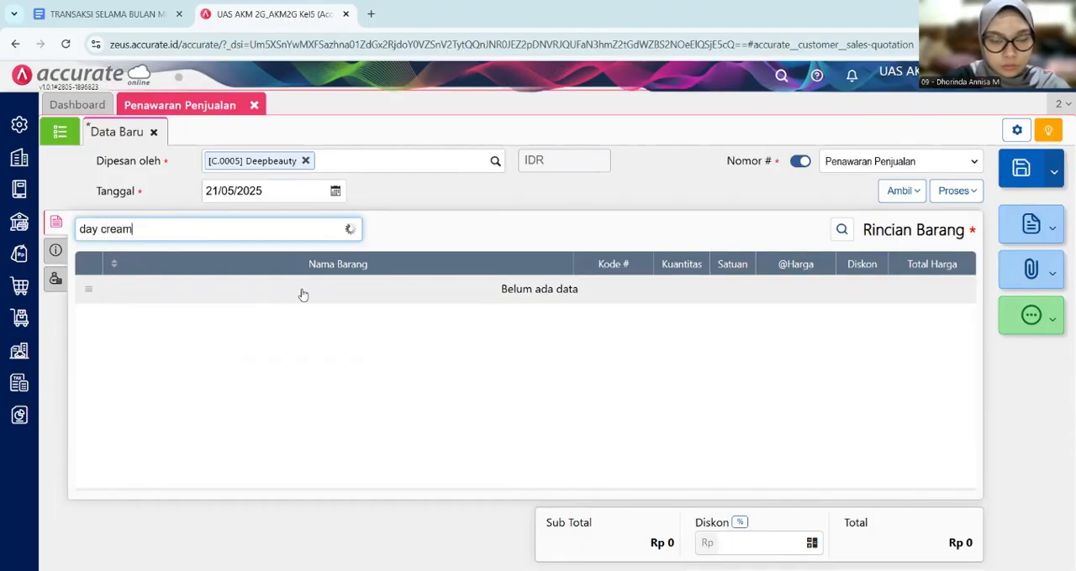
key("ctrl+a")
type("wardah")
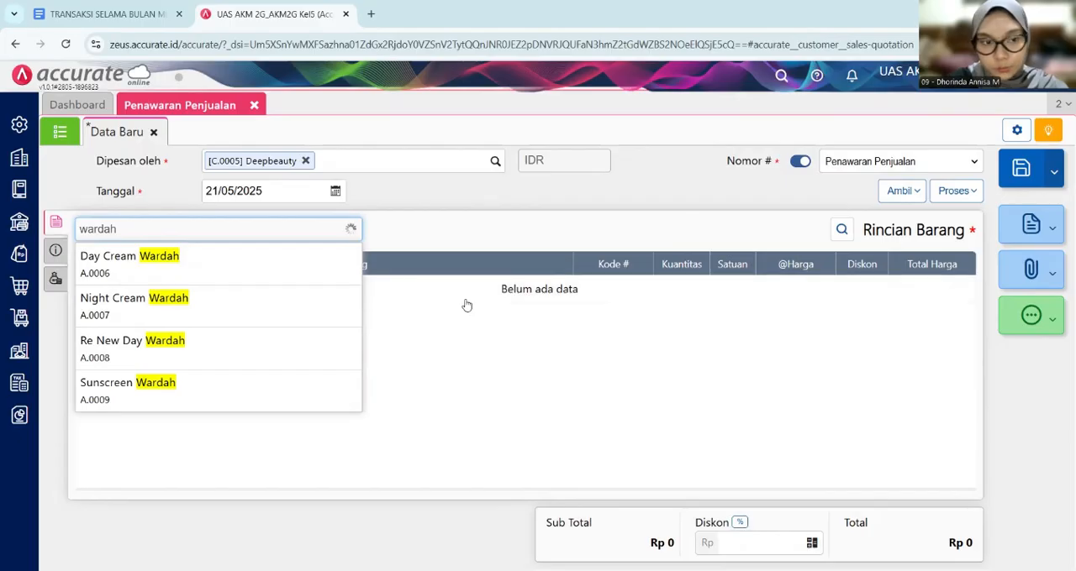
left_click(313, 273)
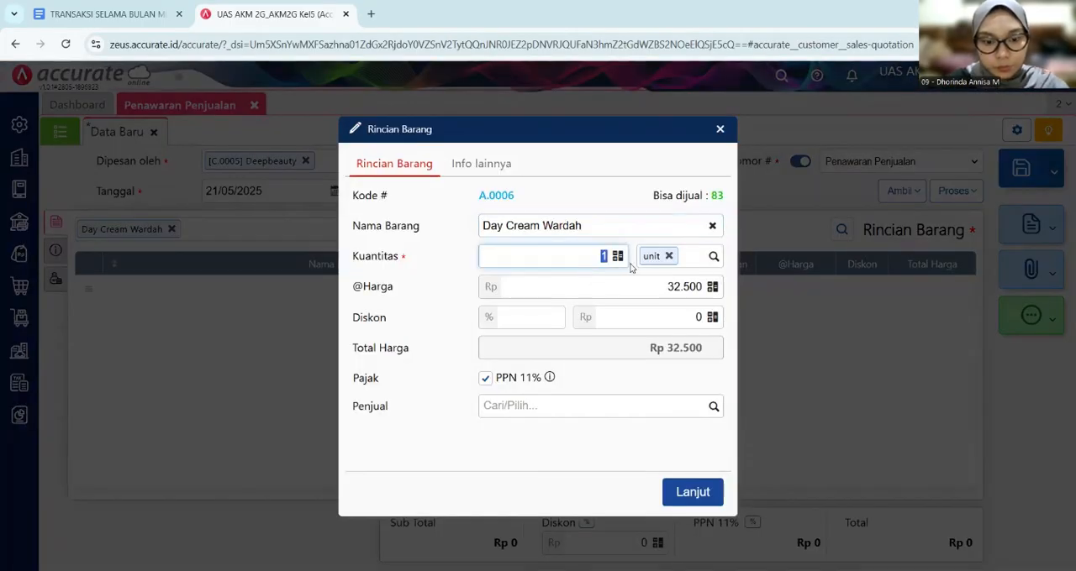
type("8")
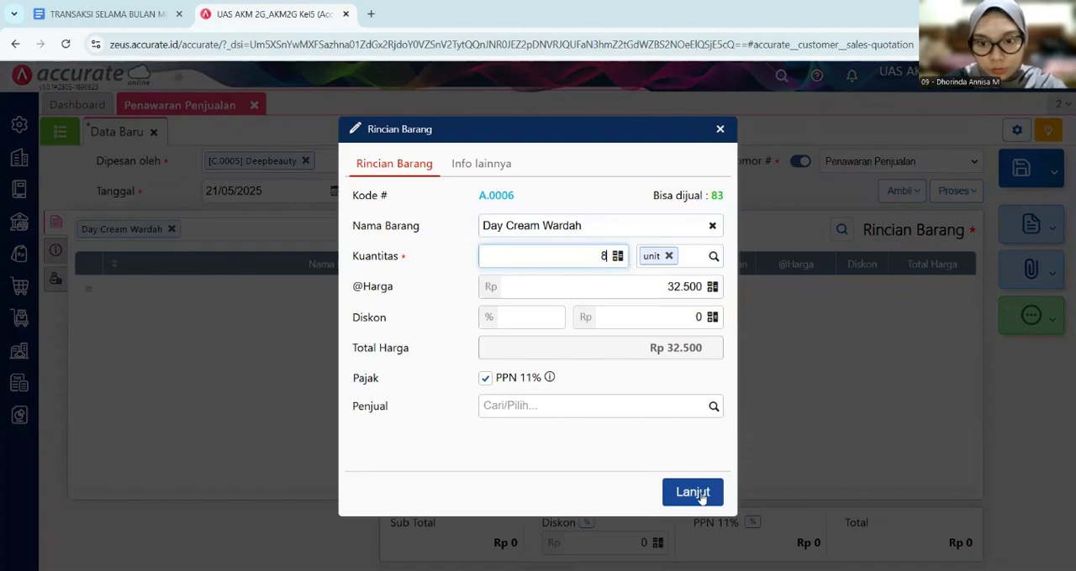
left_click(697, 493)
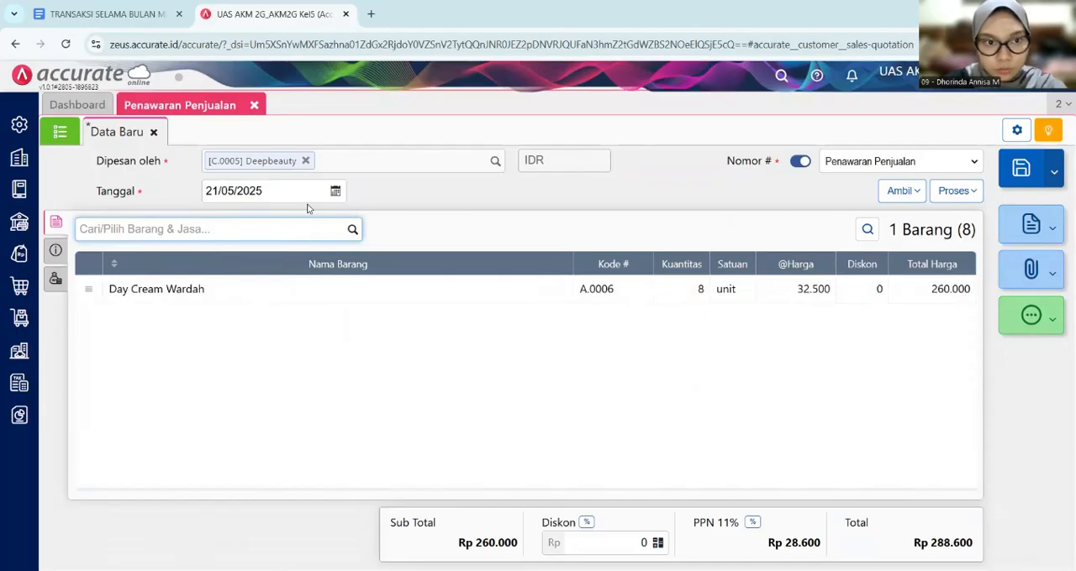
- Add Re New Day Wardah to the quotation with a quantity of 8 units, checking the item table in the Google Docs document
type("wardah")
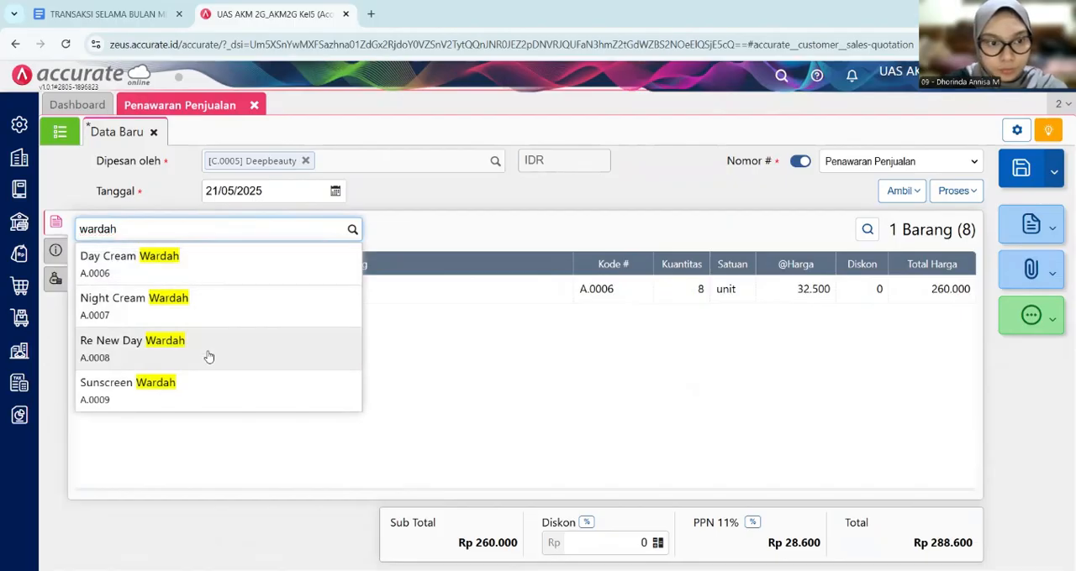
left_click(337, 348)
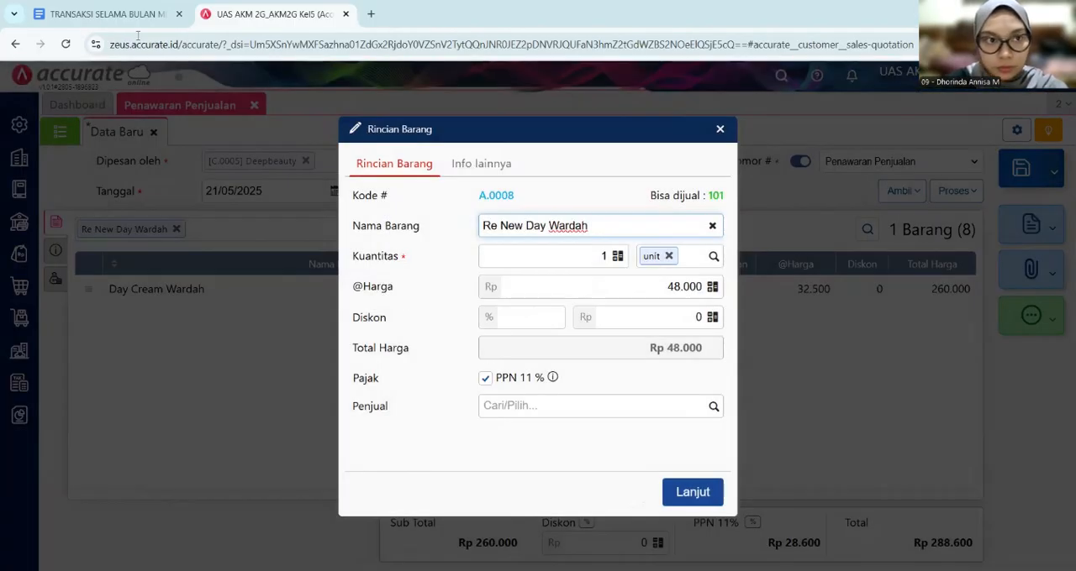
left_click(113, 20)
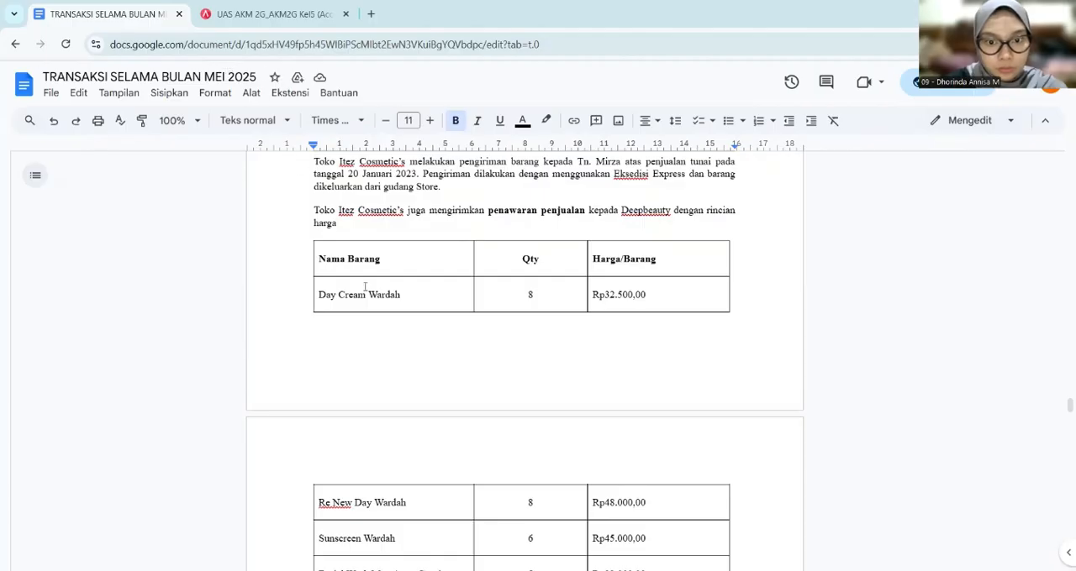
scroll(365, 286, "down", 2)
key("ctrl+Tab")
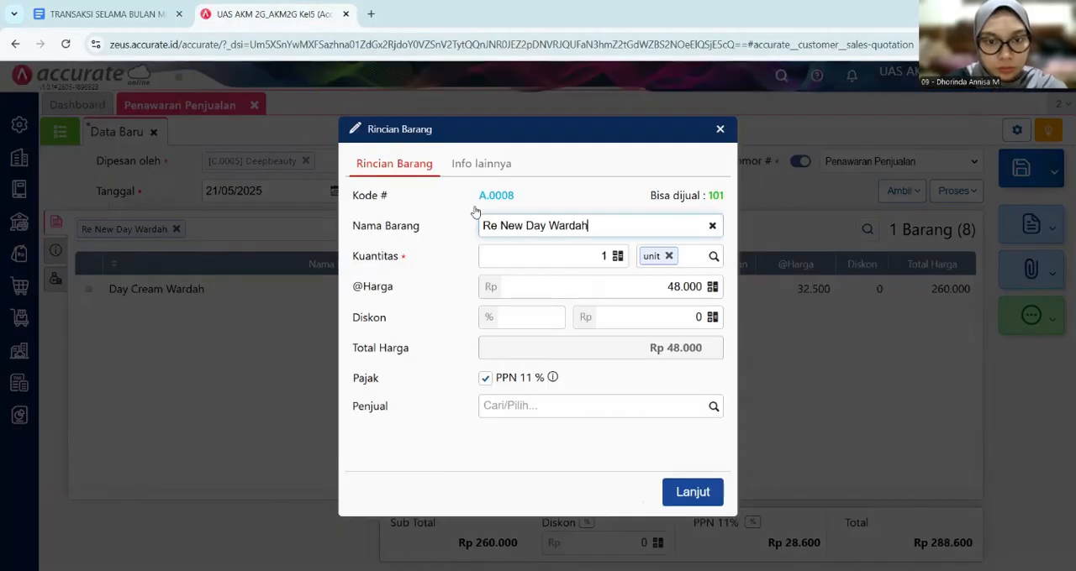
left_click(600, 257)
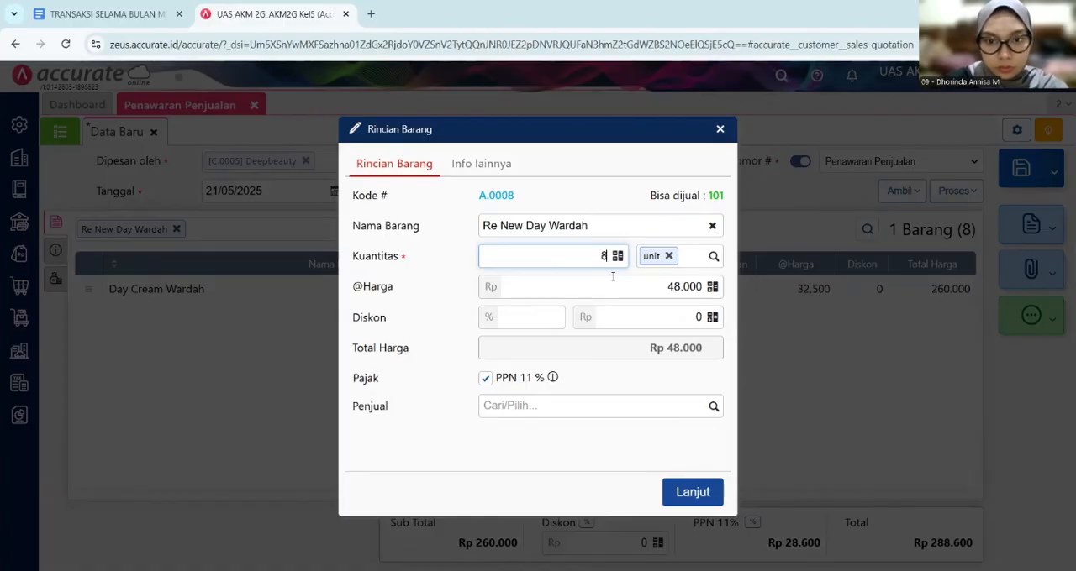
type("8")
left_click(696, 502)
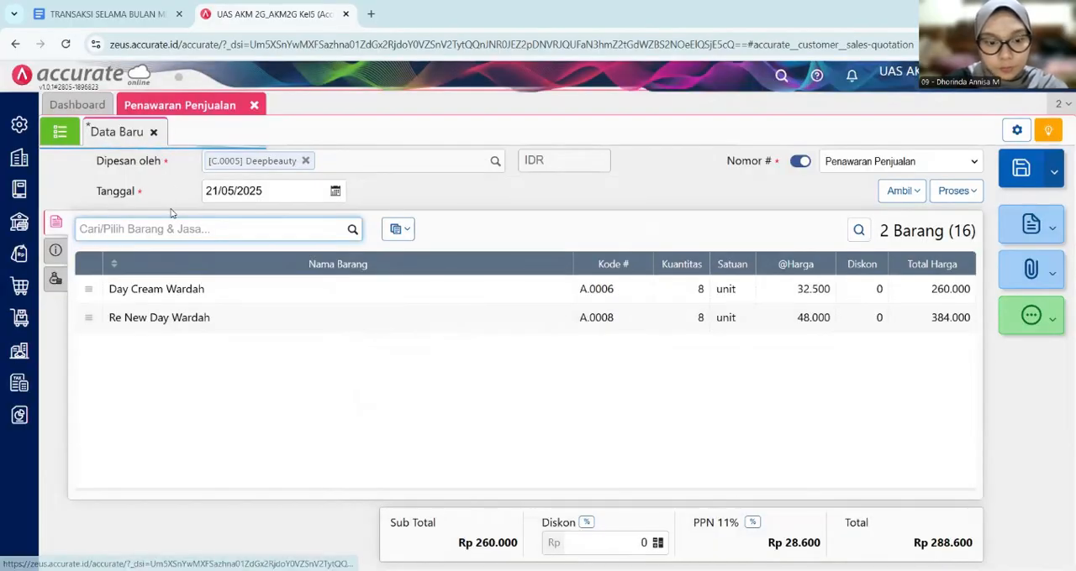
- Add 6 units of Sunscreen Wardah to the sales quotation
type("wardah")
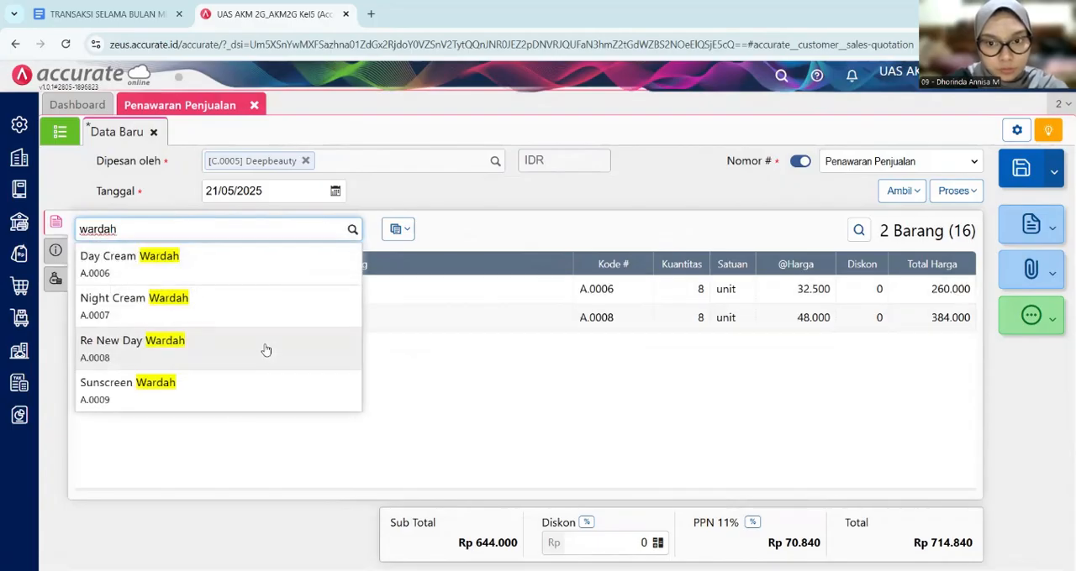
left_click(213, 395)
left_click(590, 264)
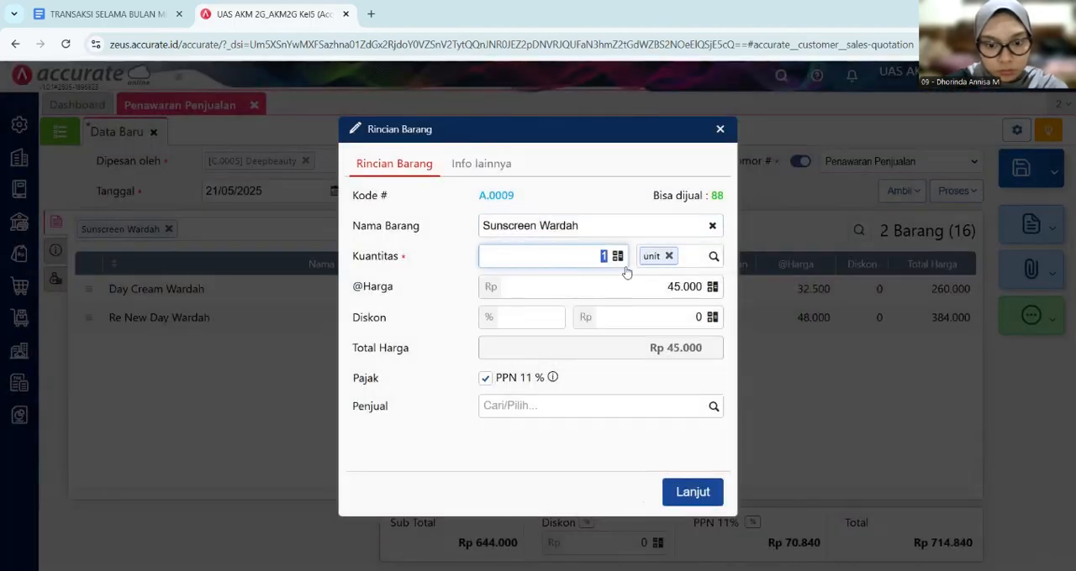
type("6")
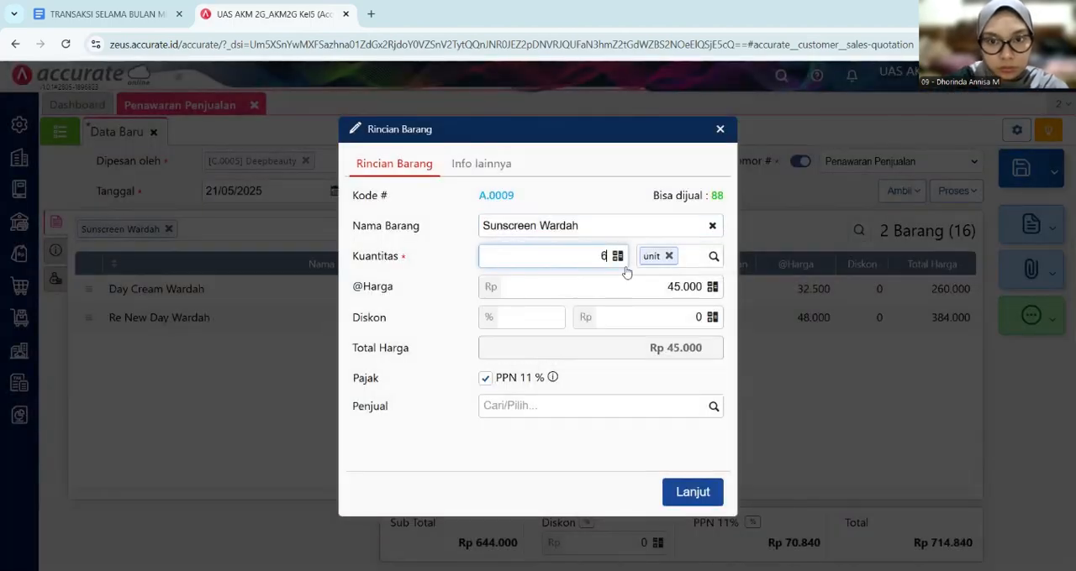
left_click(692, 492)
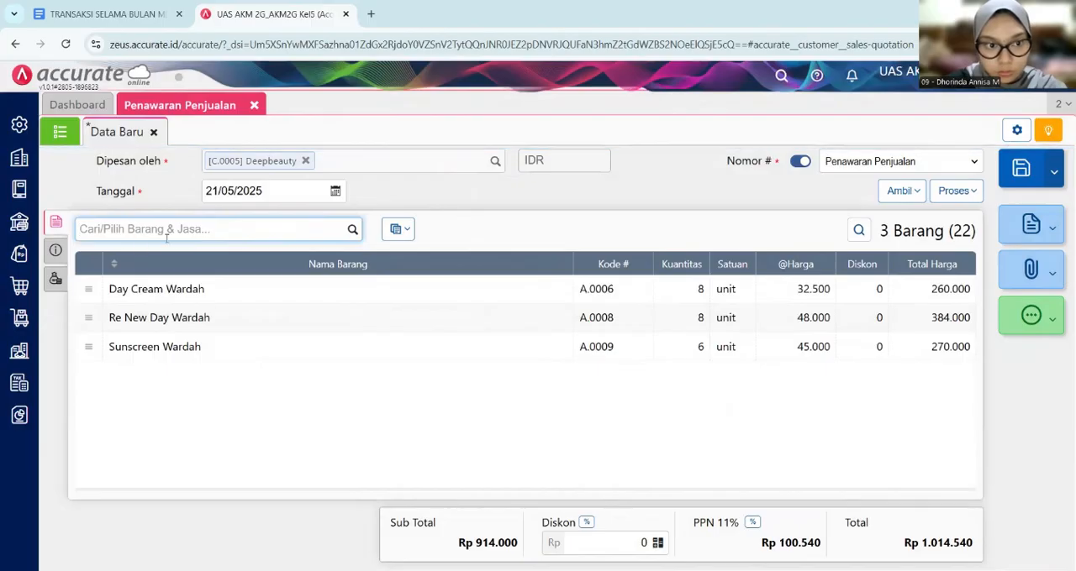
type("facia")
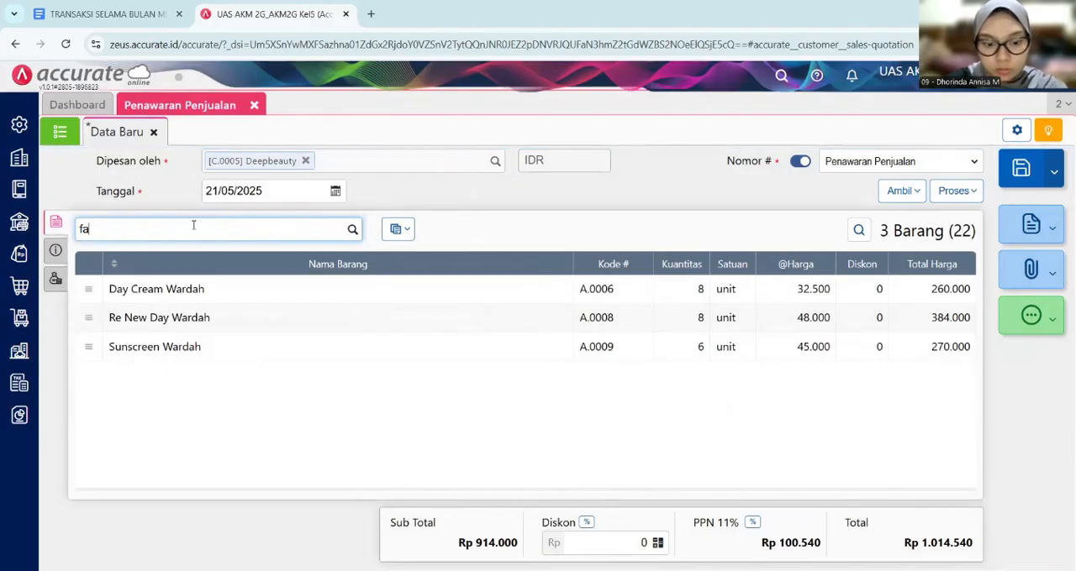
key("BackSpace")
type("al")
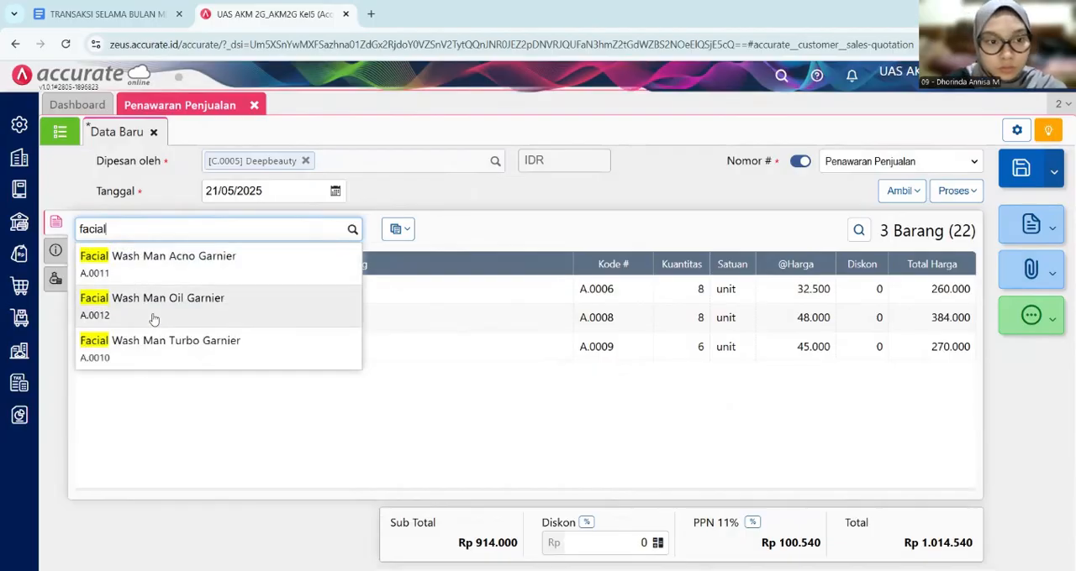
left_click(173, 277)
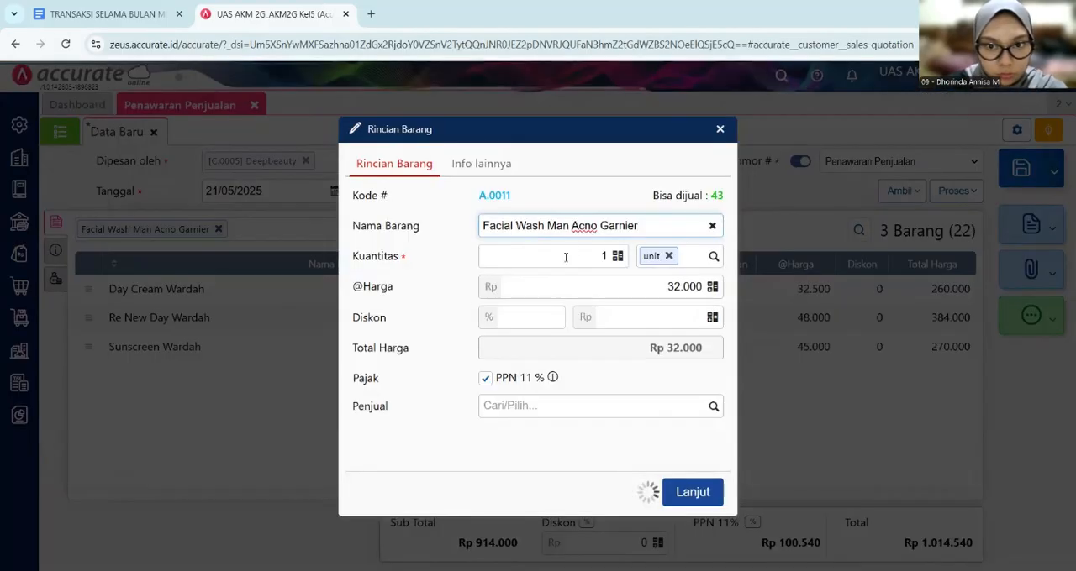
left_click(586, 253)
type("5")
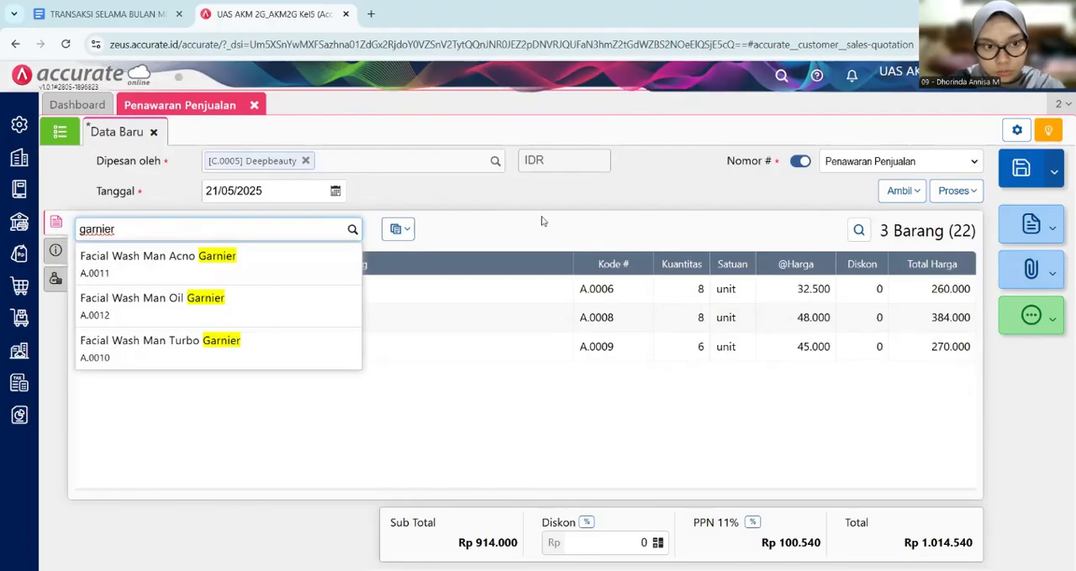
- Add 5 units of Facial Wash Man Acno Garnier to the sales quotation
left_click(228, 269)
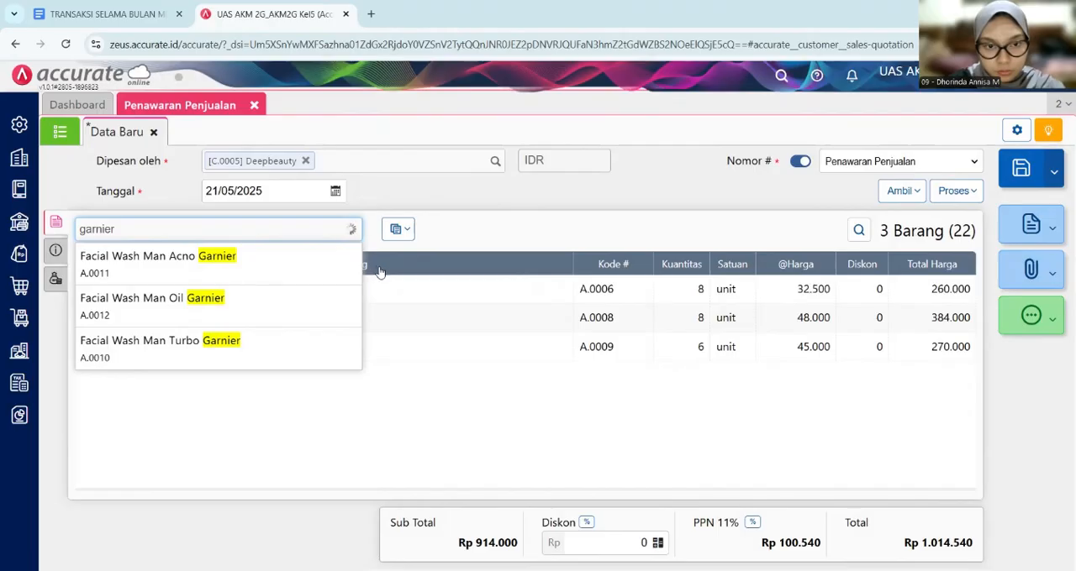
key("Return")
left_click(571, 266)
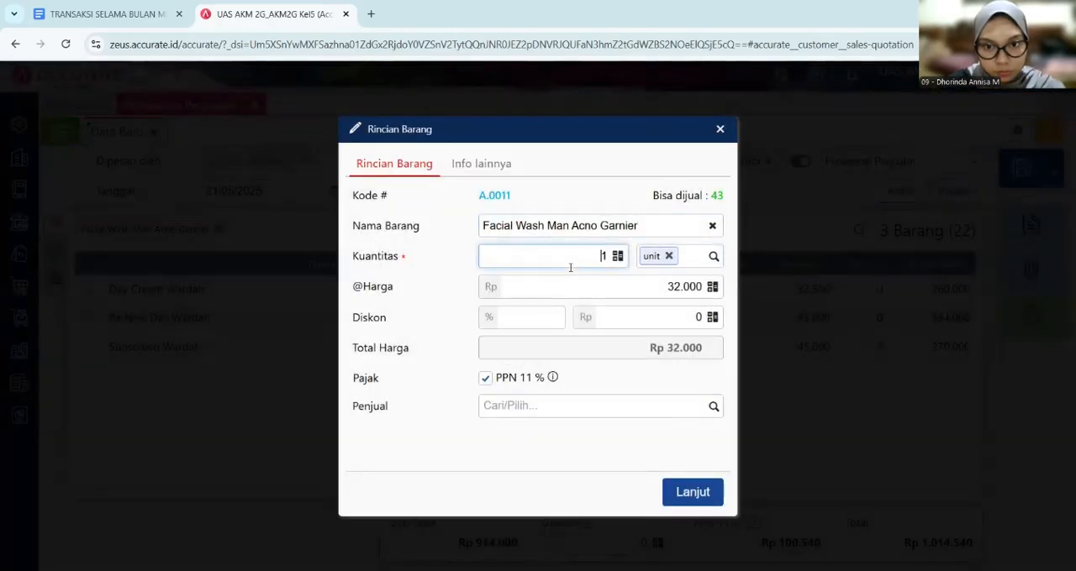
double_click(609, 262)
type("5")
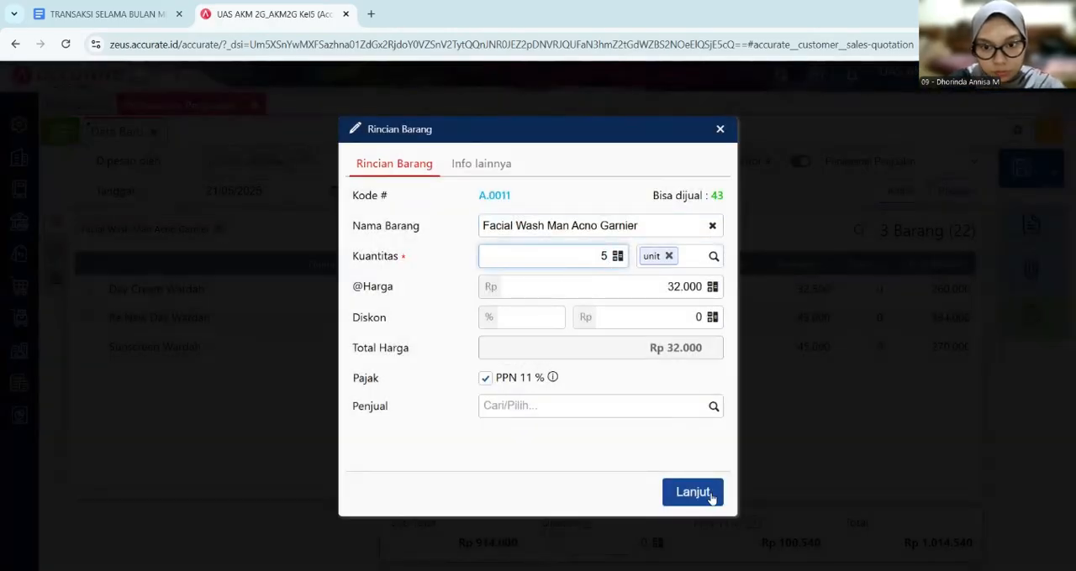
left_click(708, 492)
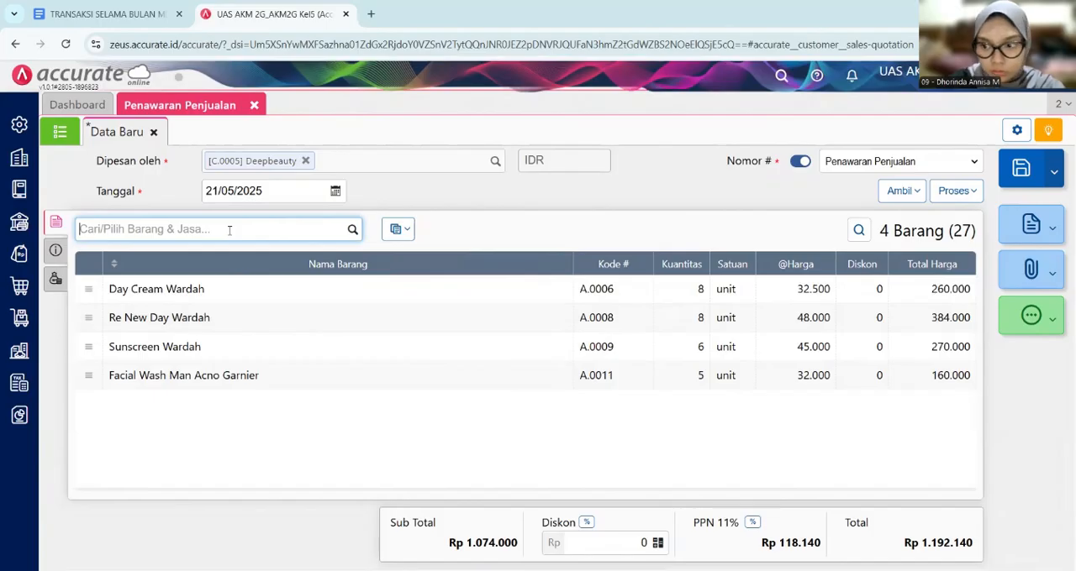
- Add 5 units of Lipbalm Nivea to the sales quotation
type("nivea")
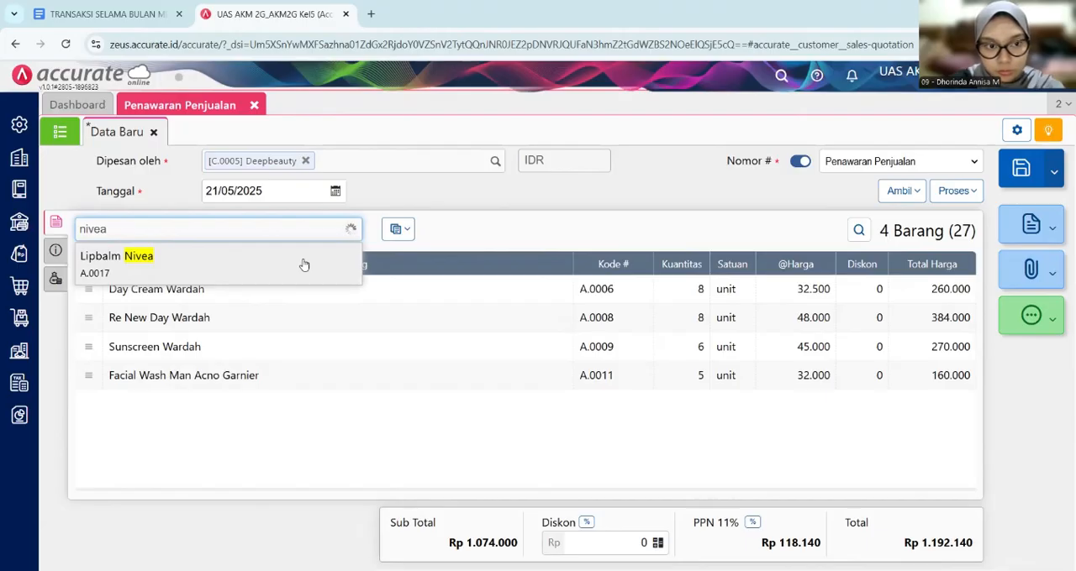
left_click(303, 264)
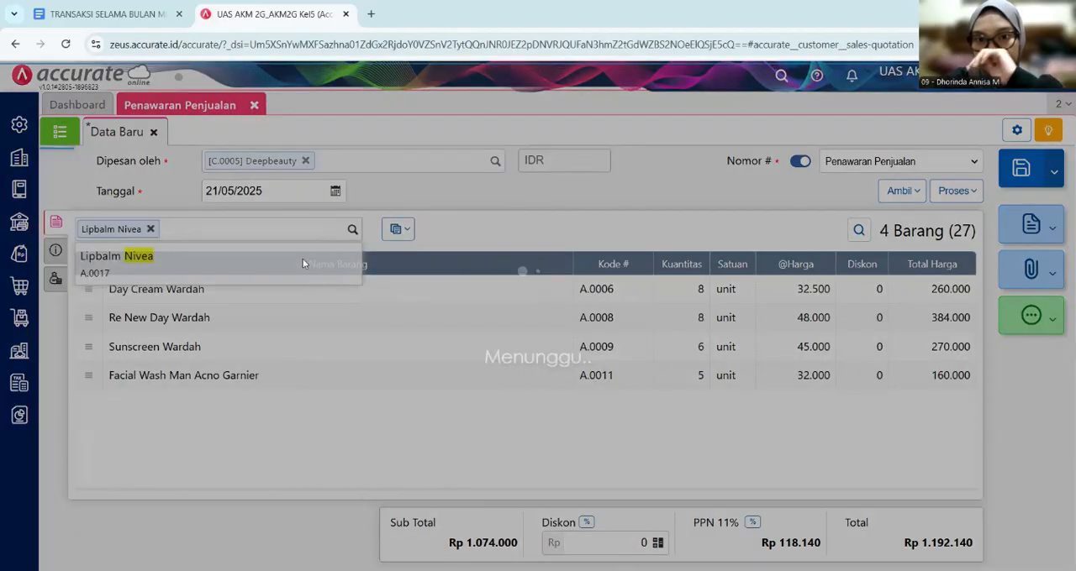
left_click(609, 259)
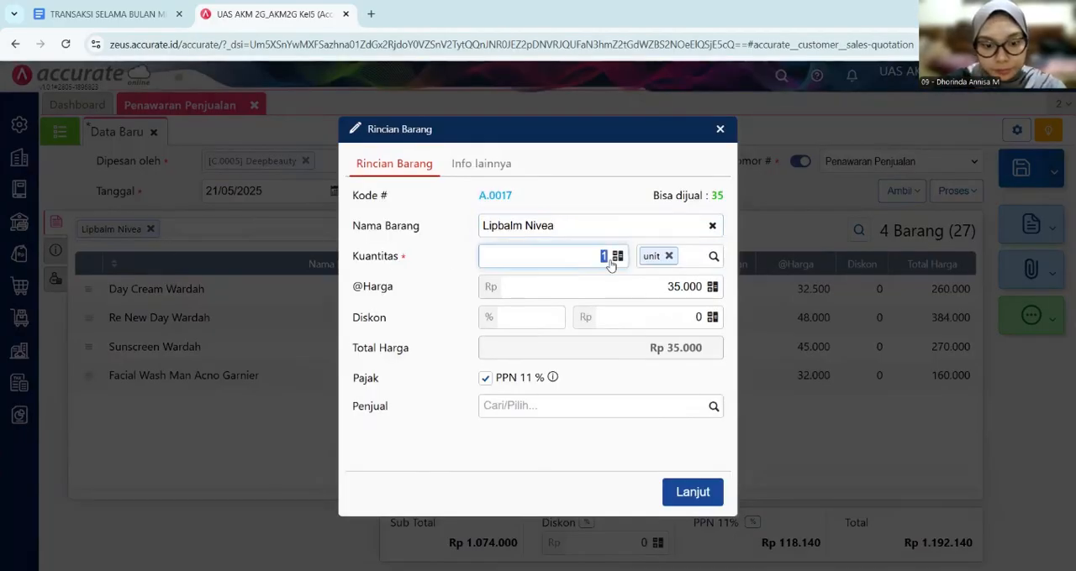
type("5")
left_click(689, 493)
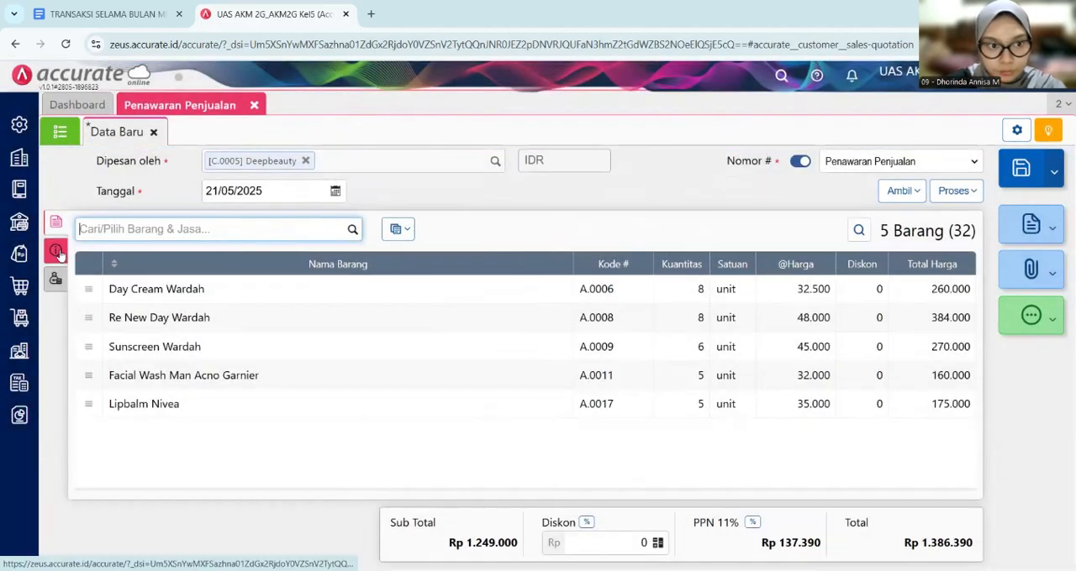
- Check the quotation's additional information (Info lainnya) and compare its items with the 21 May quotation table in the Google Docs document
left_click(59, 255)
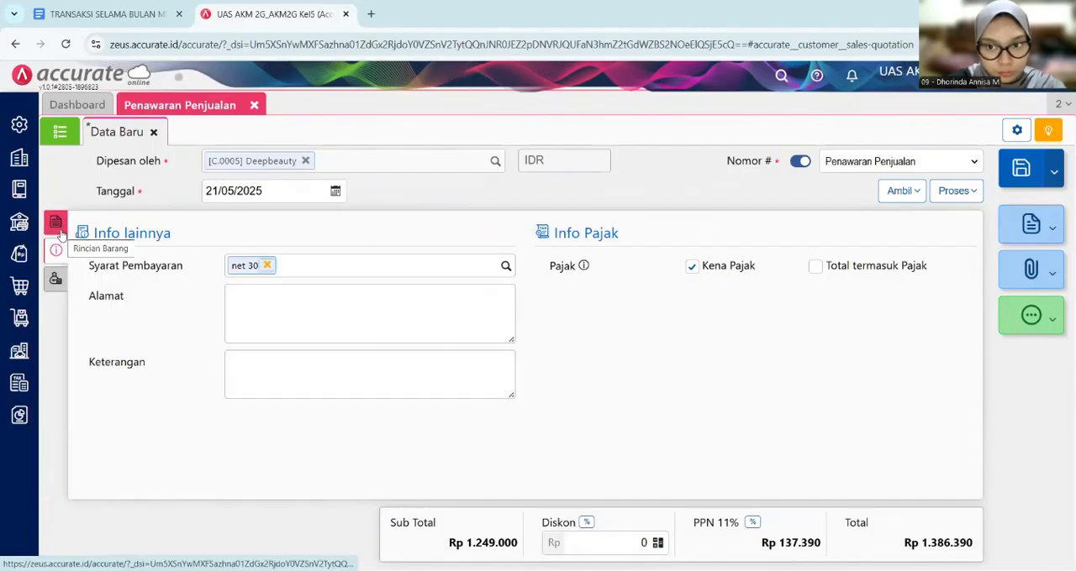
left_click(55, 223)
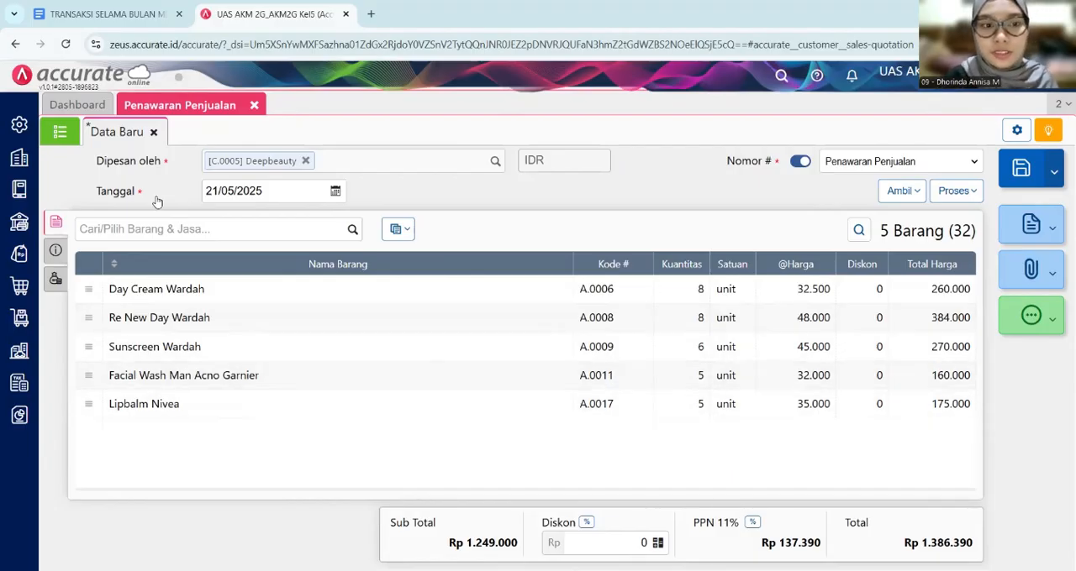
left_click(73, 12)
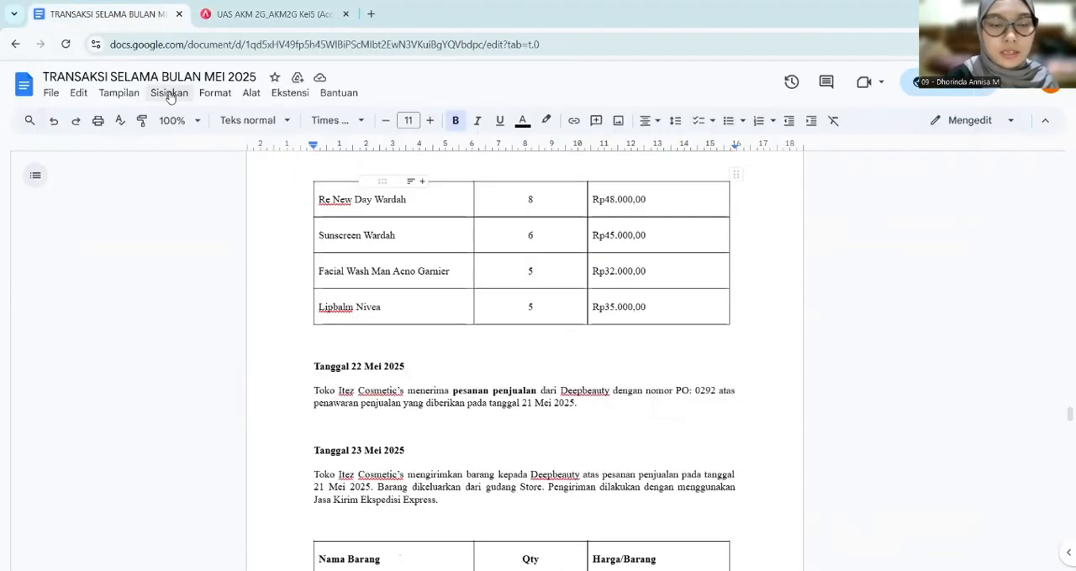
scroll(353, 341, "up", 2)
scroll(353, 338, "up", 3)
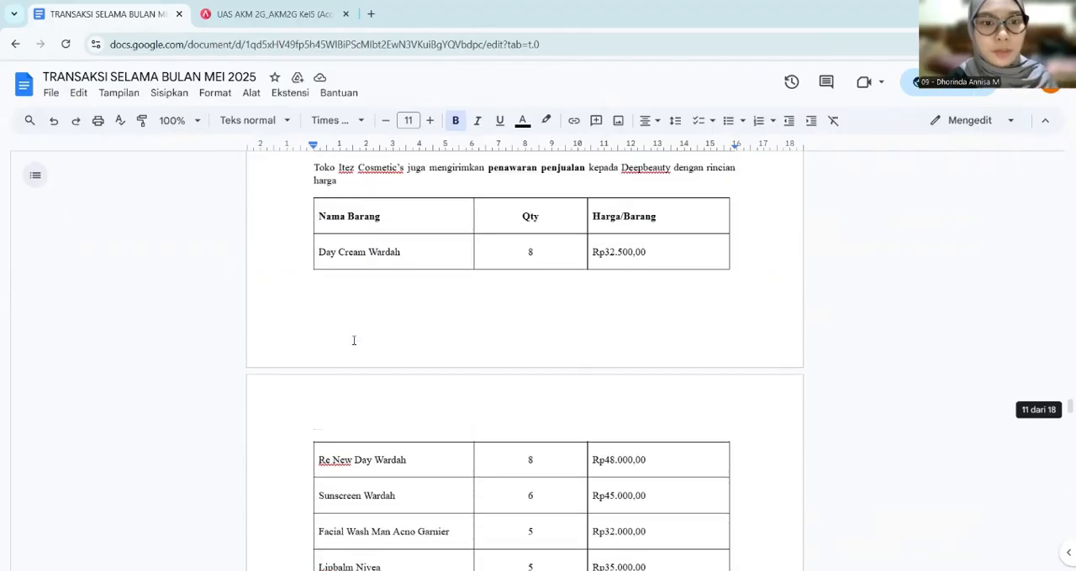
scroll(353, 338, "down", 1)
left_click(216, 16)
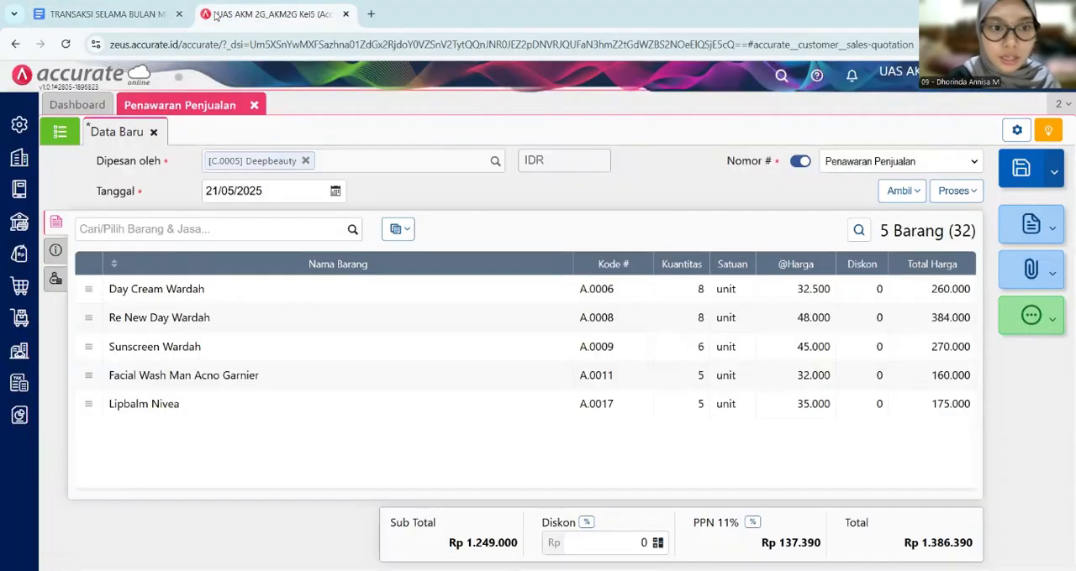
- Read the 22 May 2025 transaction in the Google Docs document, and process the Deepbeauty quotation into a sales order (Pesanan) in Accurate Online
key("ctrl+Tab")
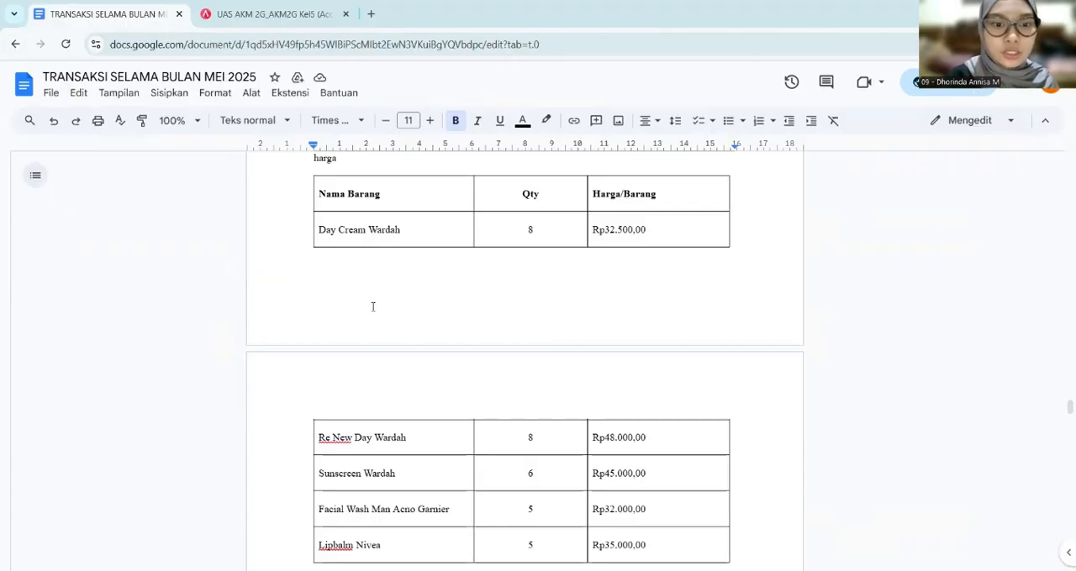
scroll(372, 305, "down", 4)
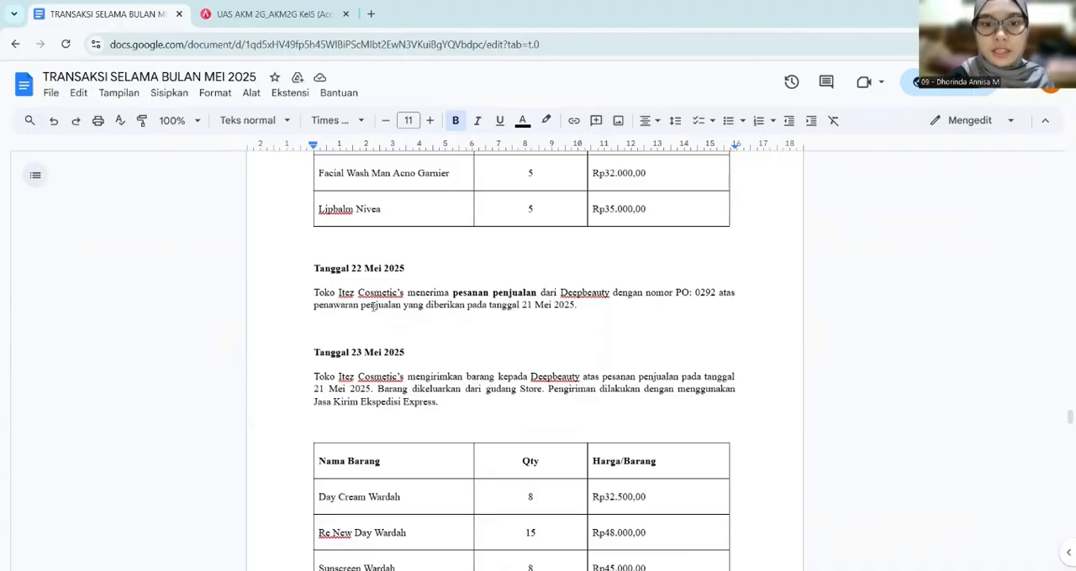
left_click(211, 15)
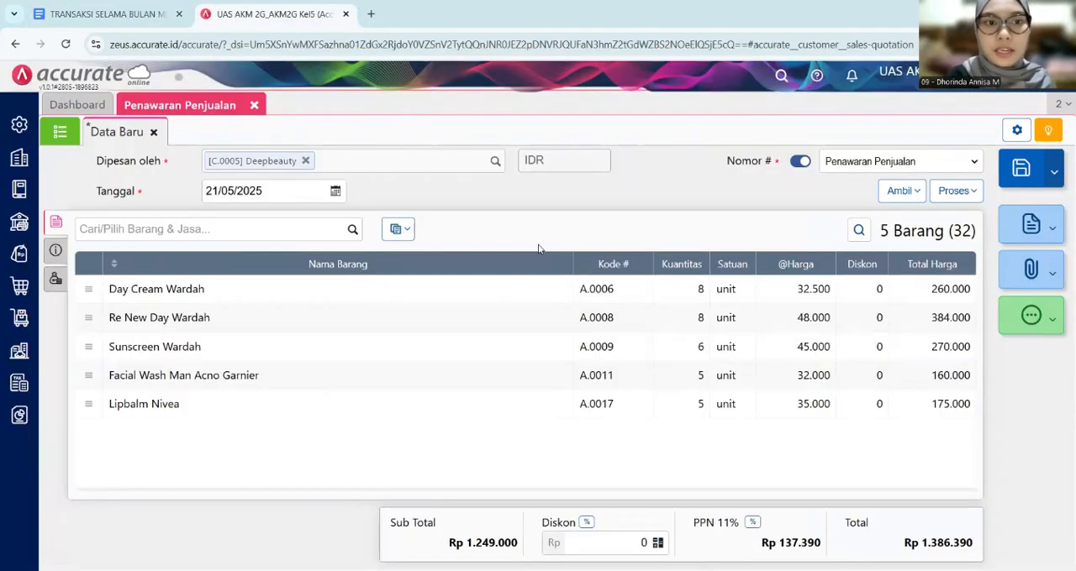
left_click(967, 191)
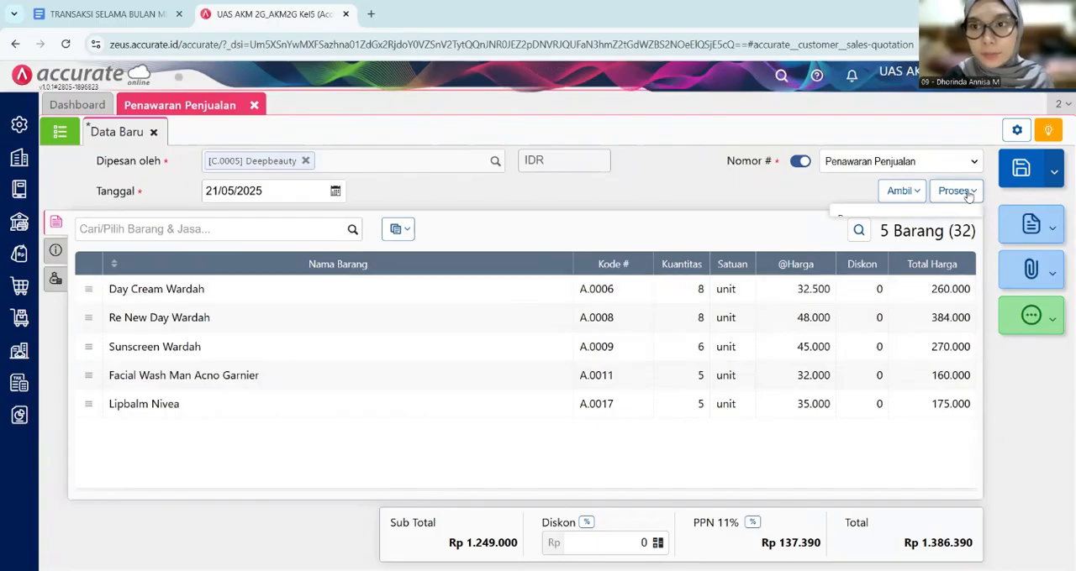
left_click(952, 218)
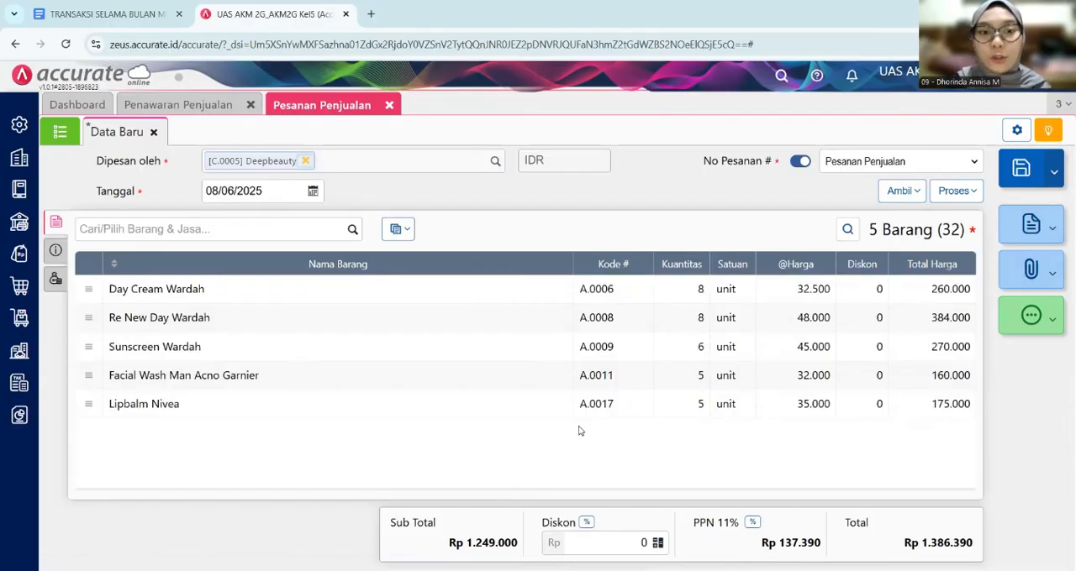
- Copy the PO number from the 22 May entry in the Google Docs document into the sales order's No. PO field
left_click(55, 256)
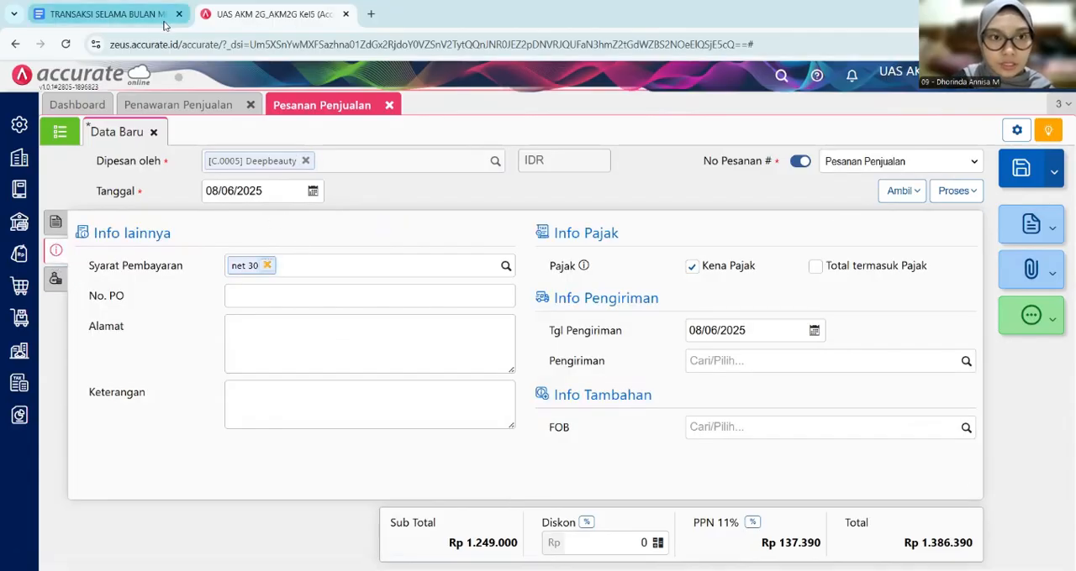
left_click(108, 14)
scroll(521, 294, "down", 1)
scroll(521, 294, "up", 1)
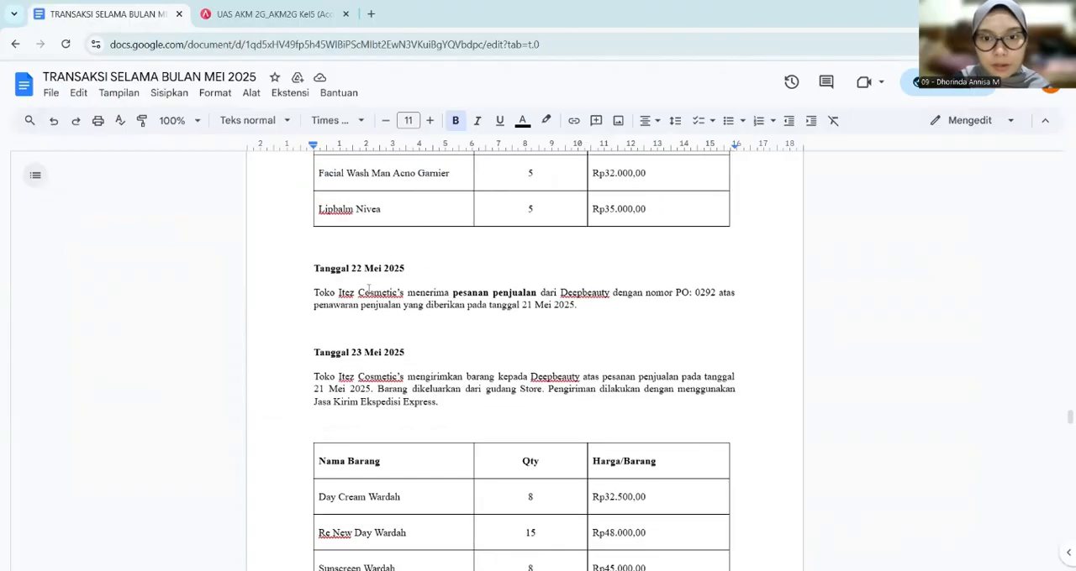
left_click_drag(696, 294, 716, 296)
key("ctrl+c")
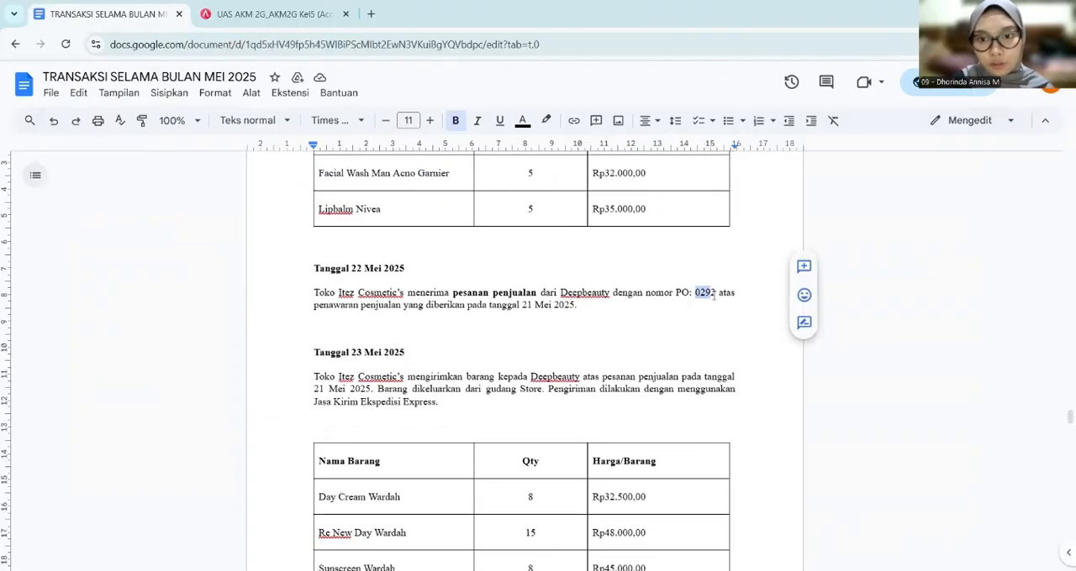
left_click(223, 18)
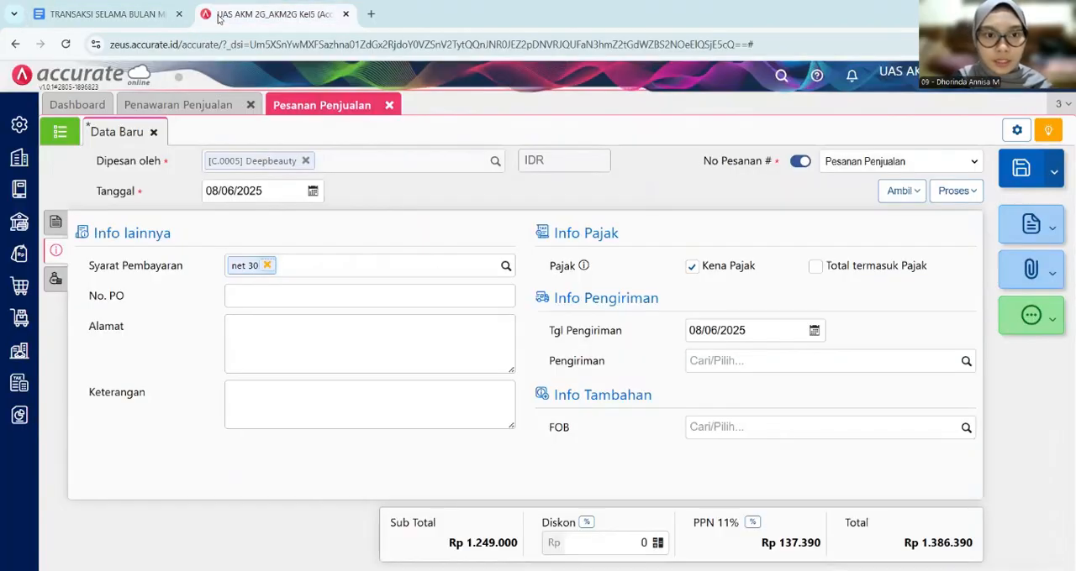
left_click(282, 297)
key("ctrl+v")
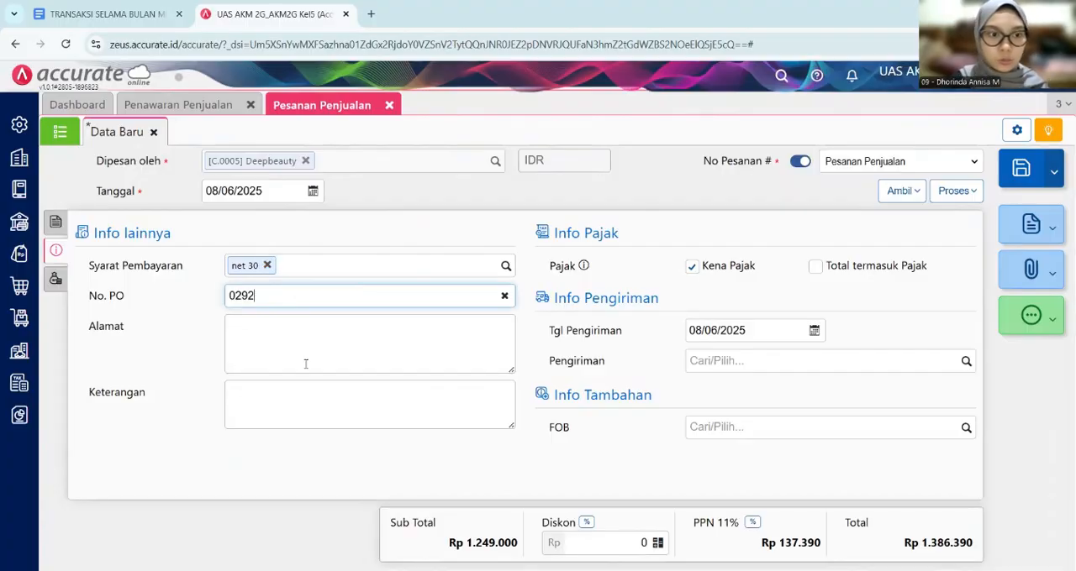
left_click(412, 354)
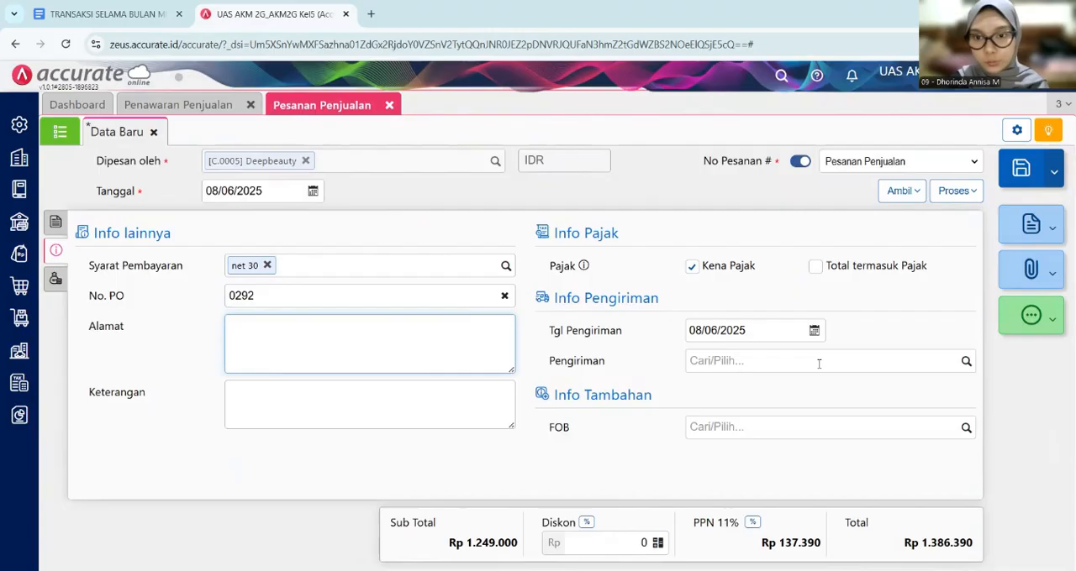
- Set the sales order's delivery date (Tgl Pengiriman) to 23/05/2025, checking it against the Google Docs transaction list
left_click(751, 335)
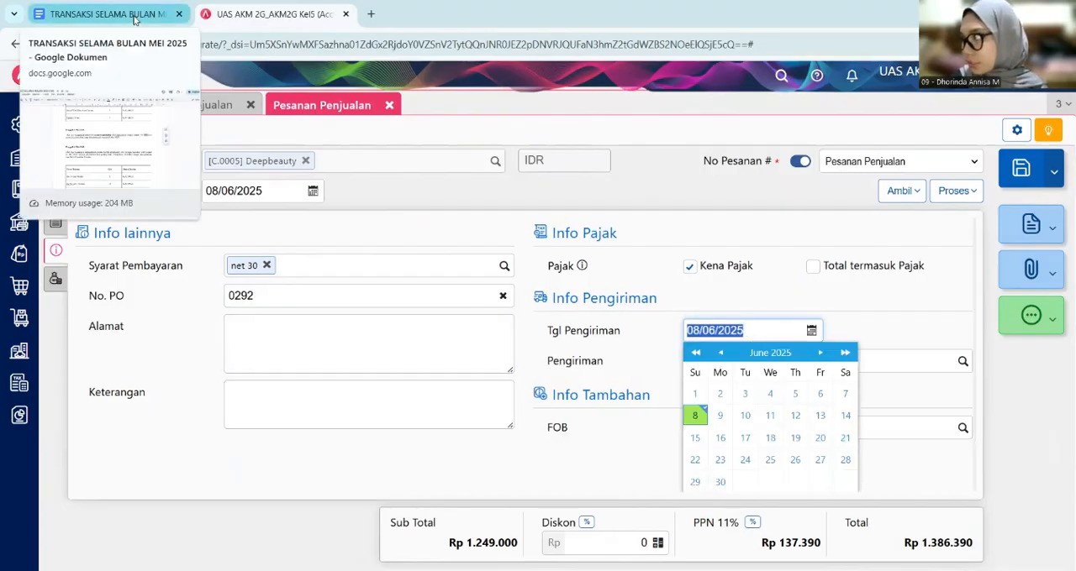
left_click(745, 330)
key("BackSpace")
key("BackSpace")
key("BackSpace")
key("BackSpace")
key("BackSpace")
key("BackSpace")
key("BackSpace")
key("BackSpace")
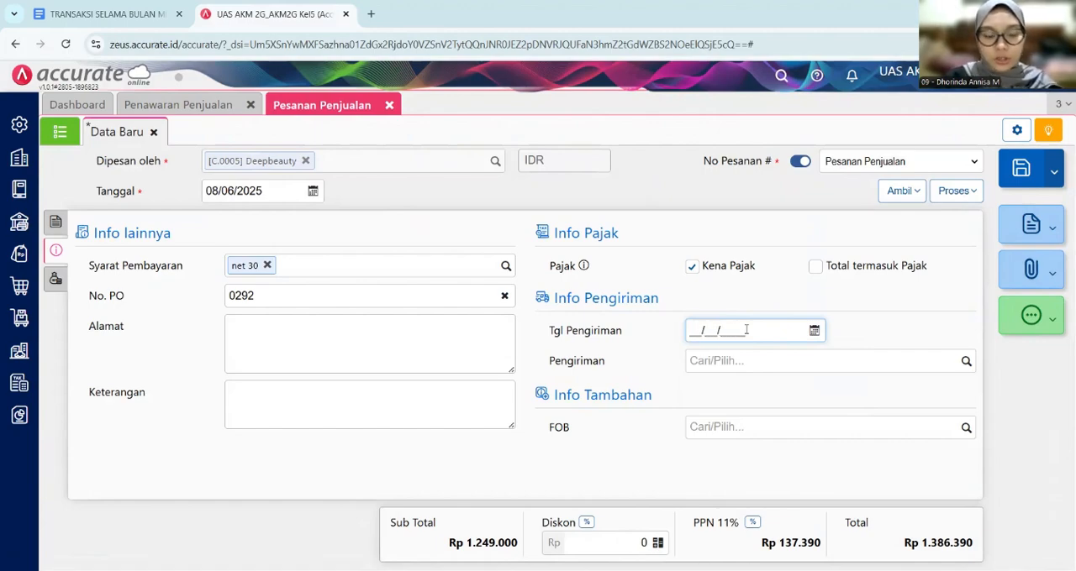
left_click(108, 15)
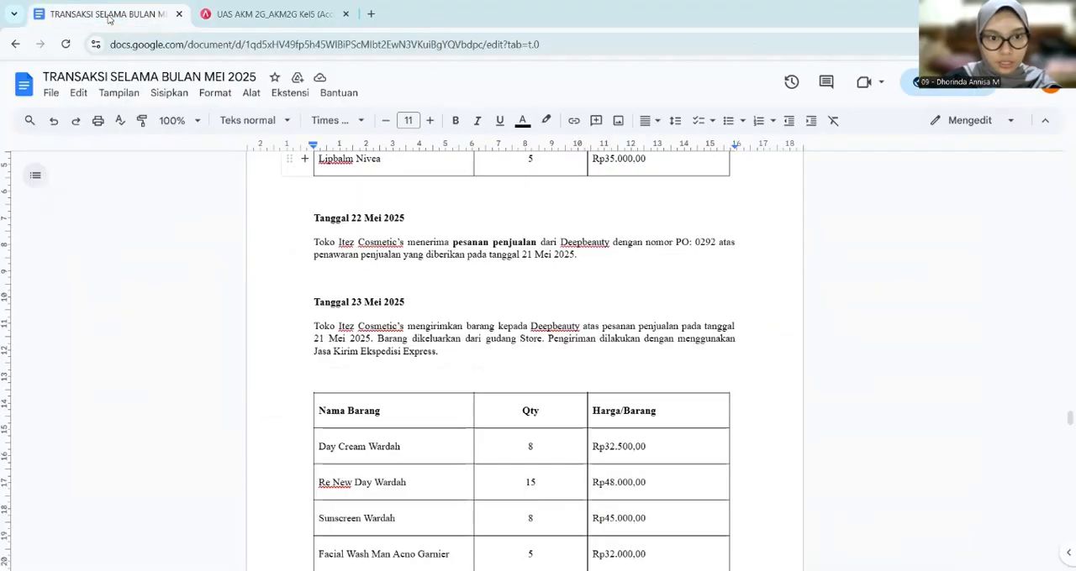
left_click(226, 10)
type("23/")
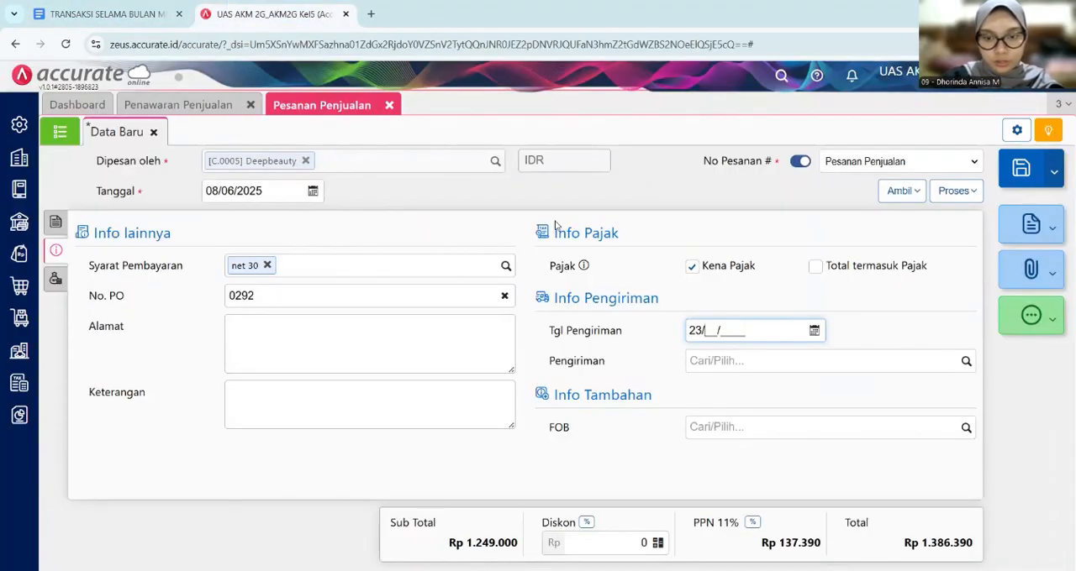
type("05/2025")
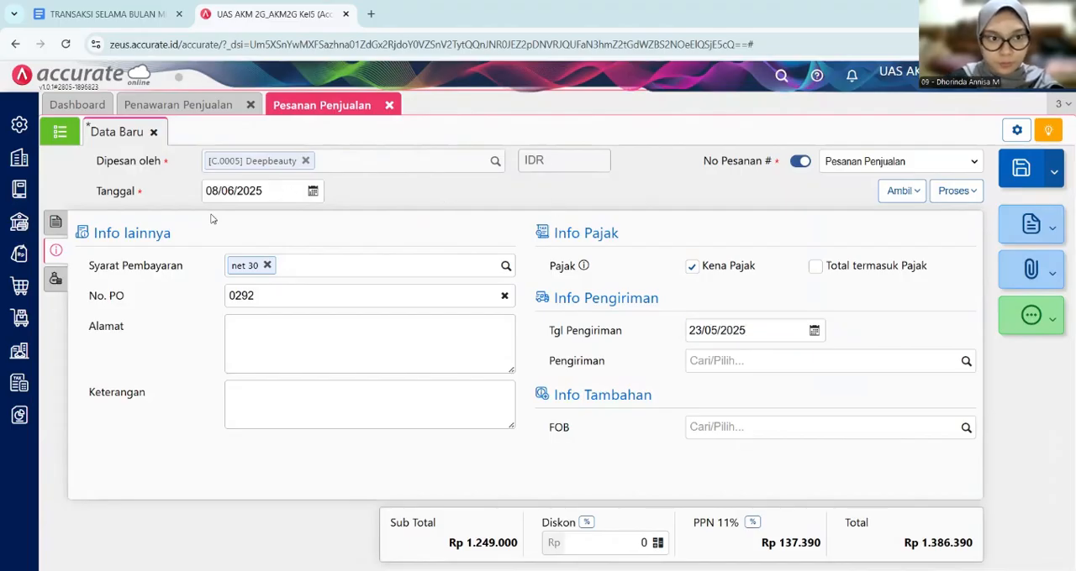
- Set the sales order's date (Tanggal) to 22/05/2025
left_click(57, 225)
left_click(261, 191)
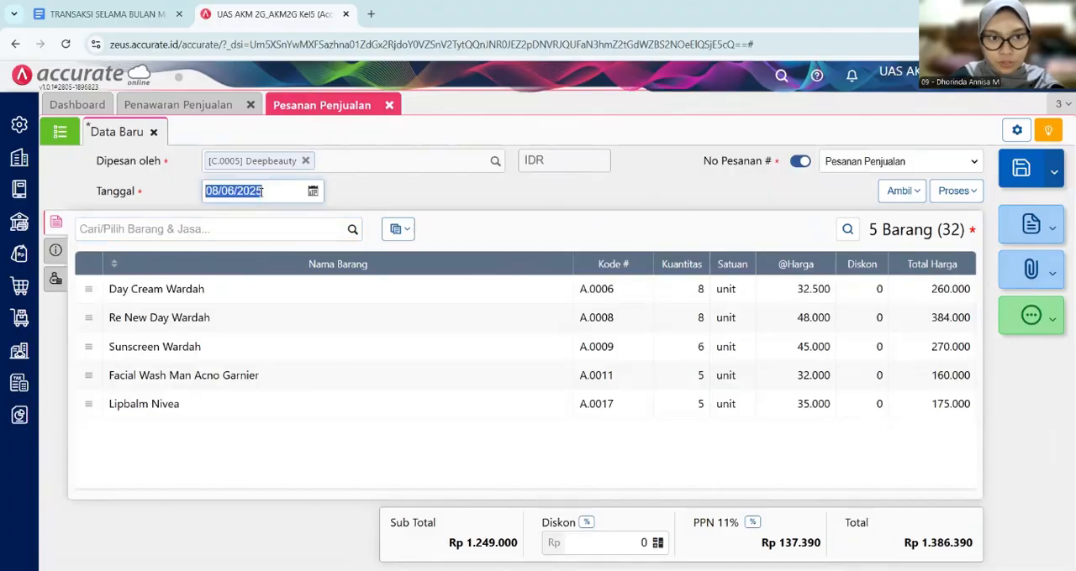
key("BackSpace")
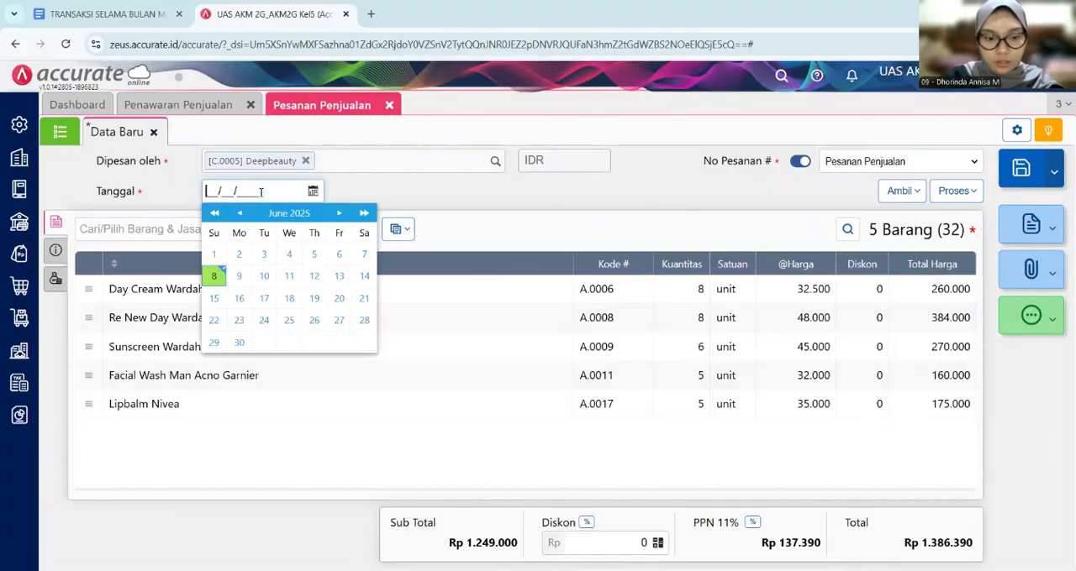
type("22/")
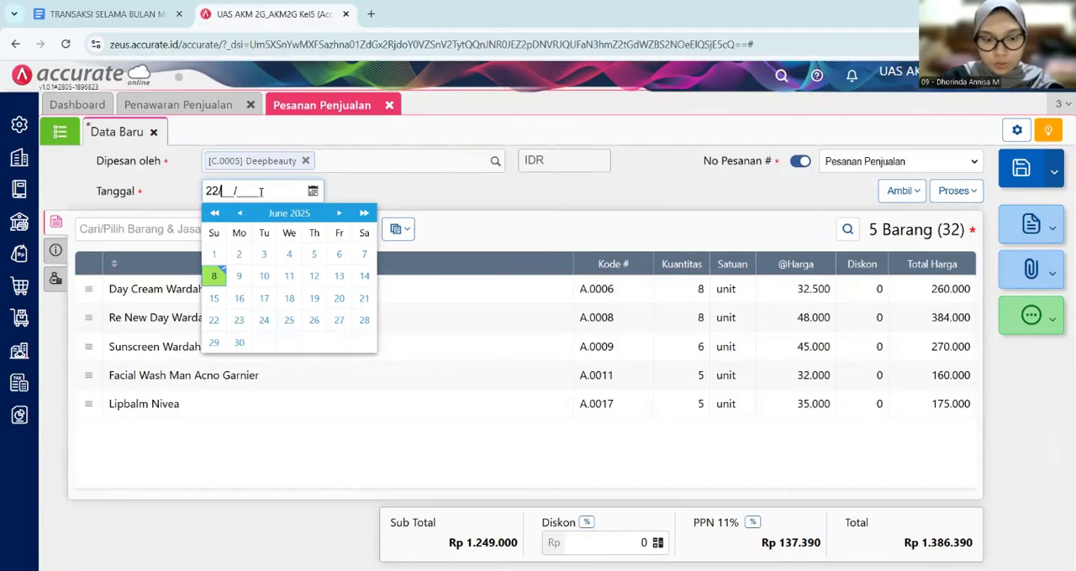
type("05/2025")
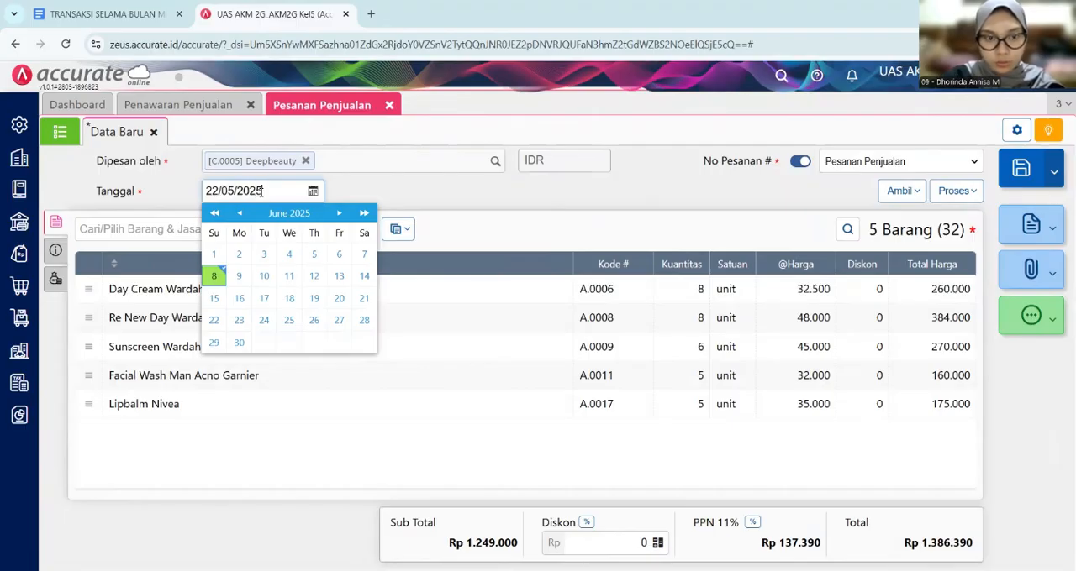
left_click(449, 199)
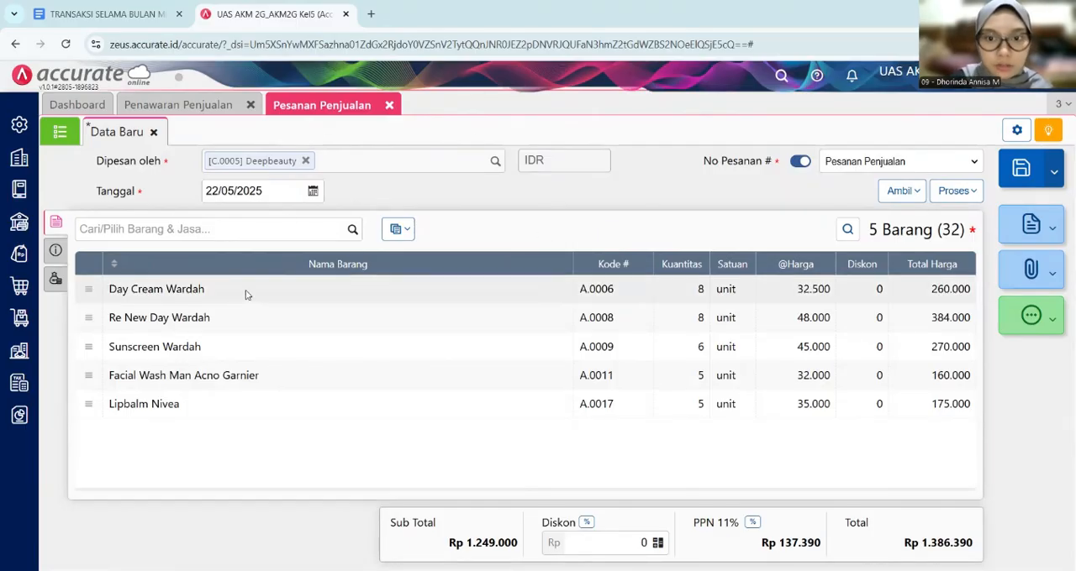
- Review the sales order's additional information, and examine the 23 May delivery and 24 May billing entries in the Google Docs document
left_click(54, 255)
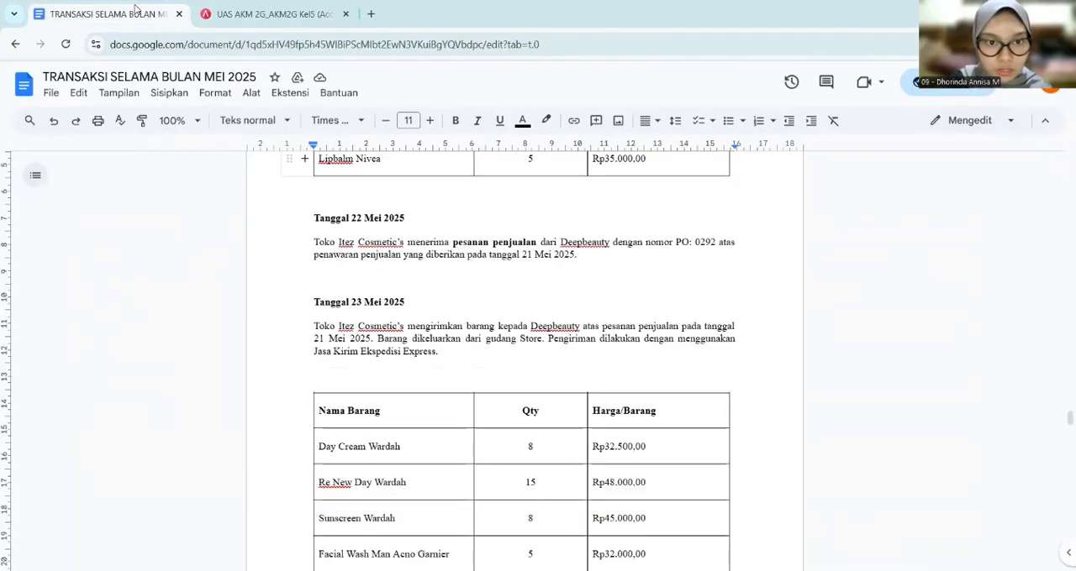
left_click(108, 15)
scroll(348, 235, "down", 2)
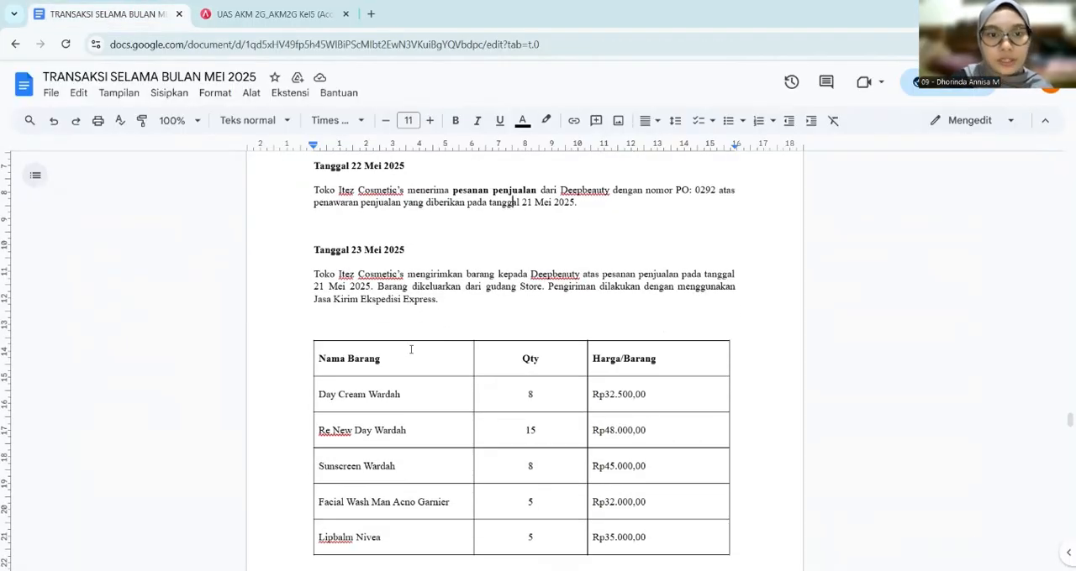
scroll(411, 349, "down", 1)
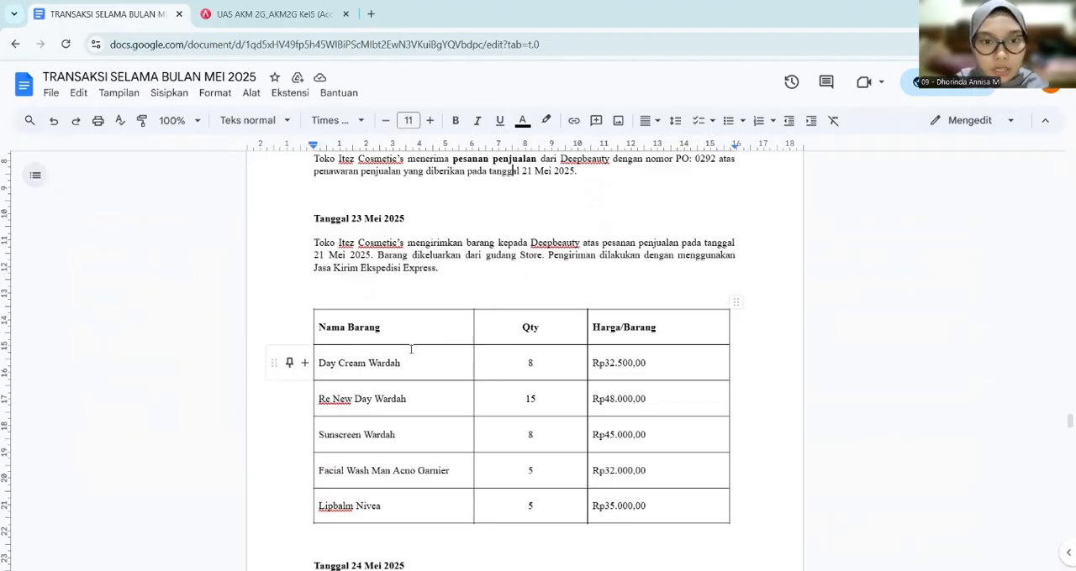
scroll(411, 349, "down", 1)
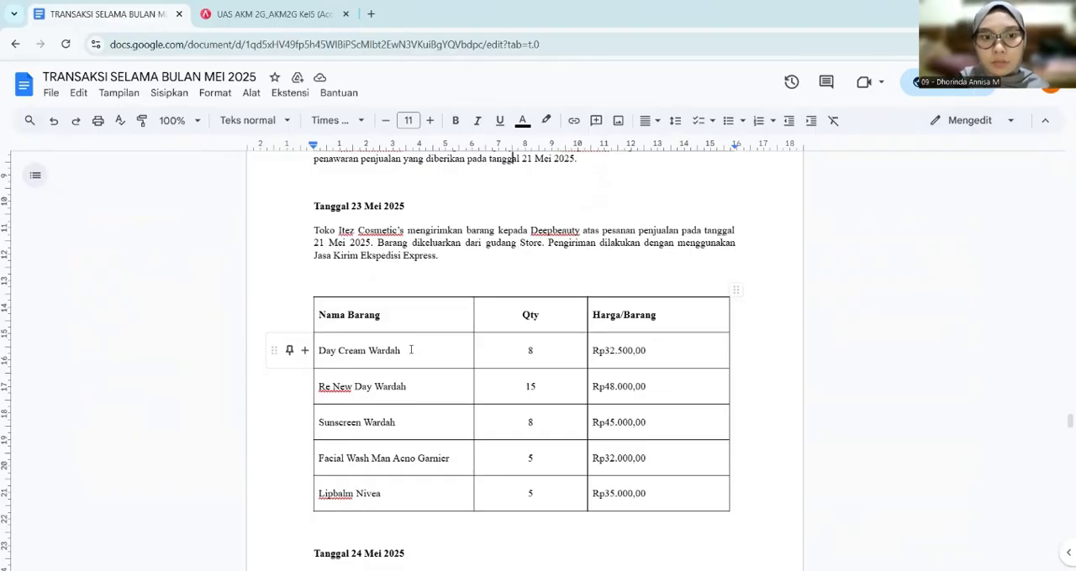
scroll(411, 349, "down", 1)
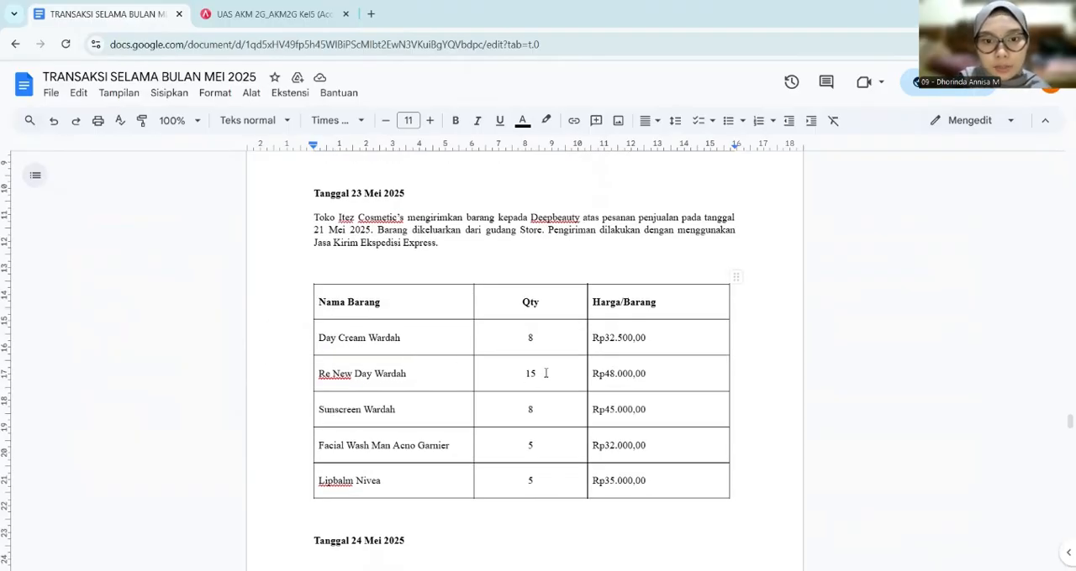
scroll(546, 373, "down", 3)
scroll(545, 373, "up", 1)
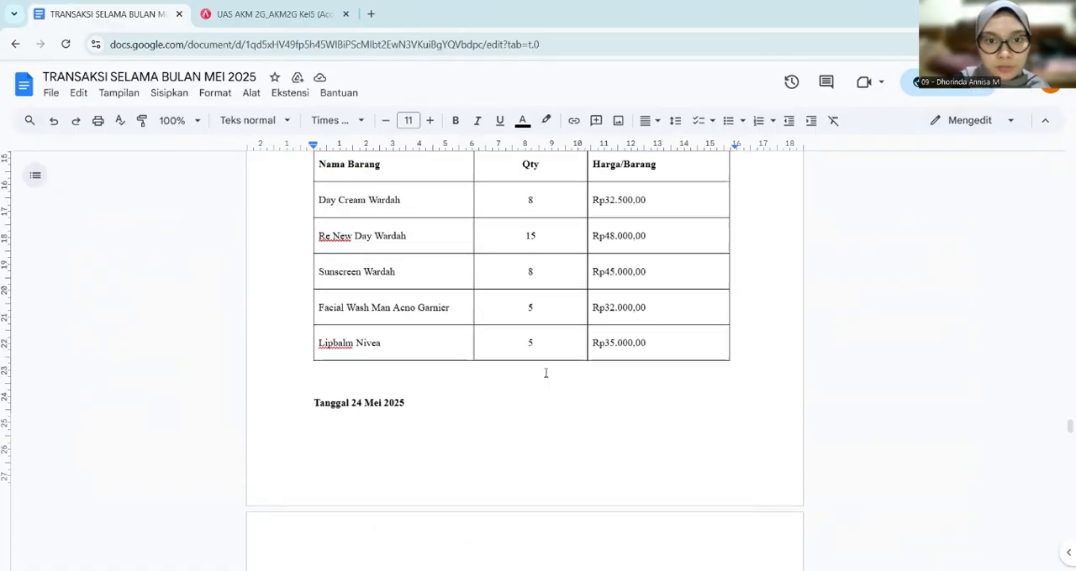
scroll(545, 373, "down", 2)
scroll(545, 373, "down", 3)
scroll(420, 252, "up", 1)
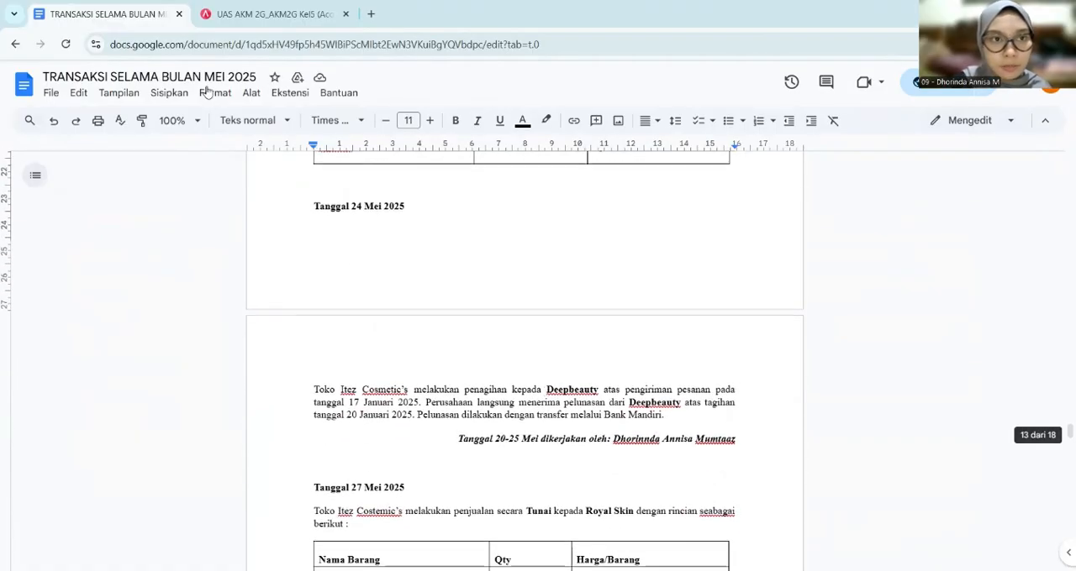
- Return to Accurate Online and process the Deepbeauty sales order into a delivery (Pengiriman)
left_click(225, 17)
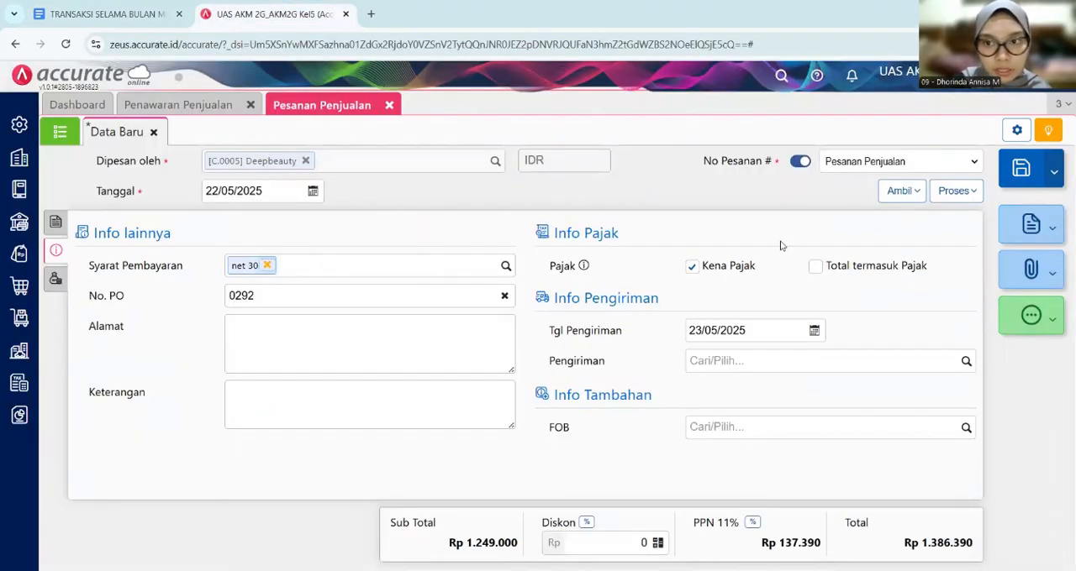
left_click(973, 192)
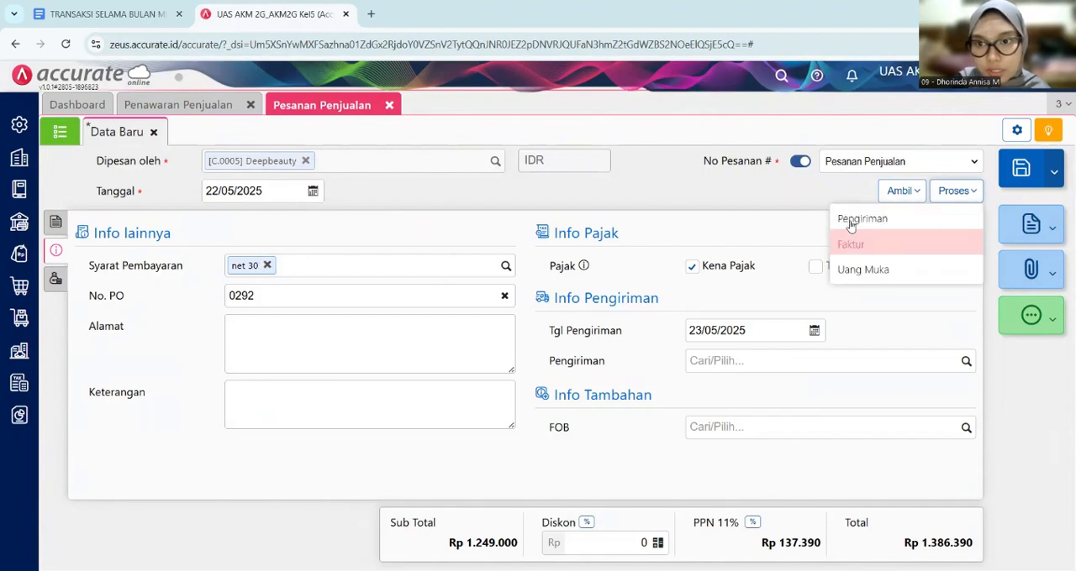
left_click(850, 218)
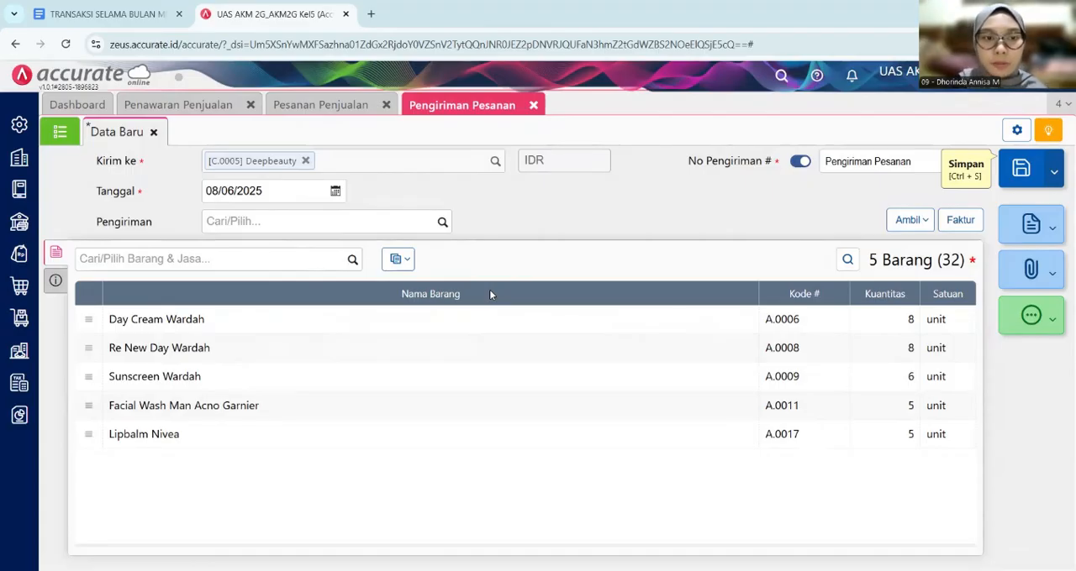
- Set the Deepbeauty delivery's date (Tanggal) to 23/05/2025, checking it against the Google Docs transaction list
left_click(269, 187)
left_click(100, 15)
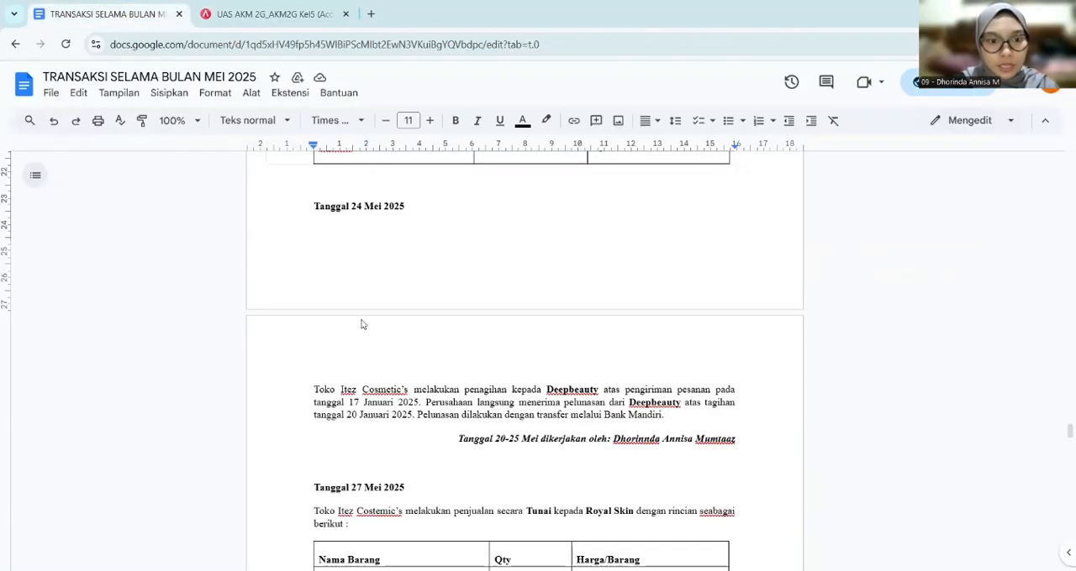
scroll(370, 328, "up", 3)
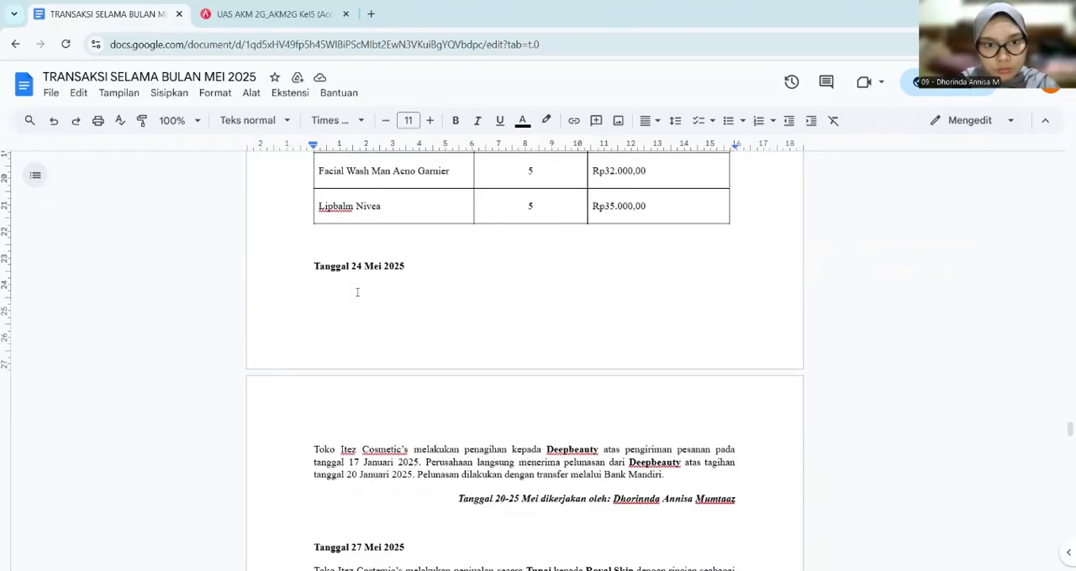
scroll(358, 292, "up", 2)
left_click(252, 14)
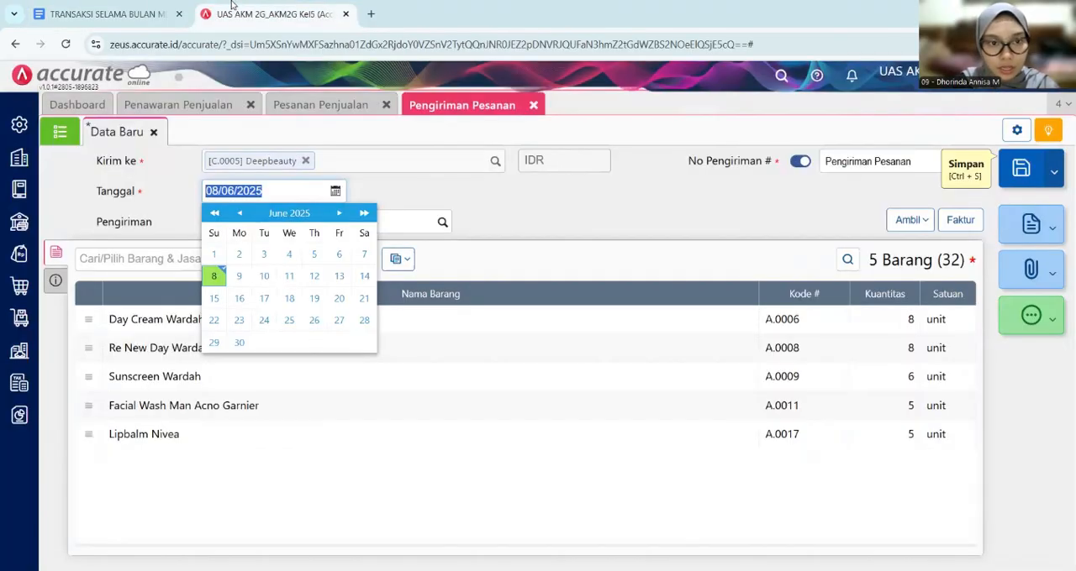
type("23/0")
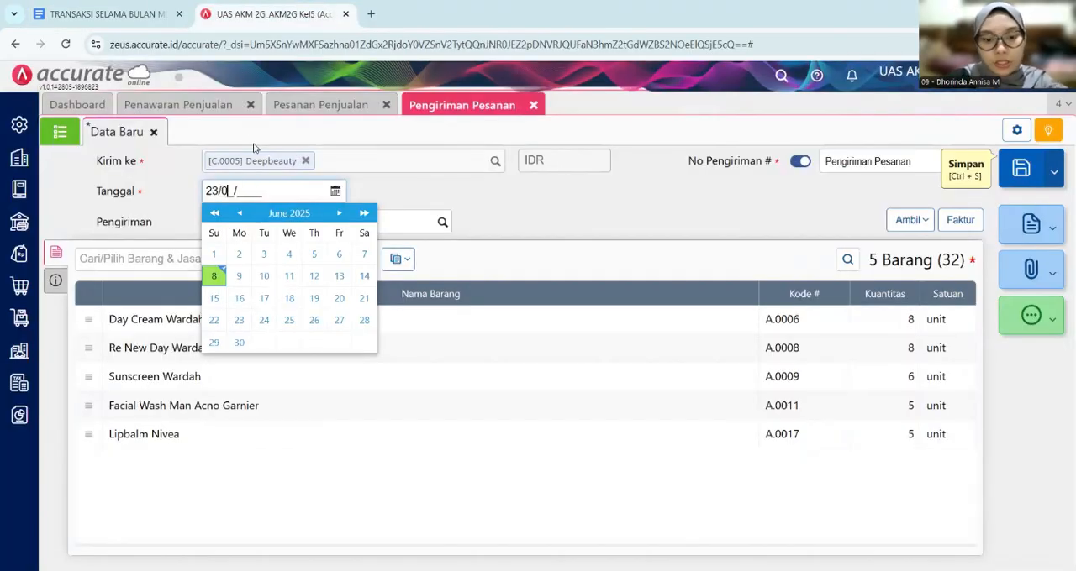
type("5/2025")
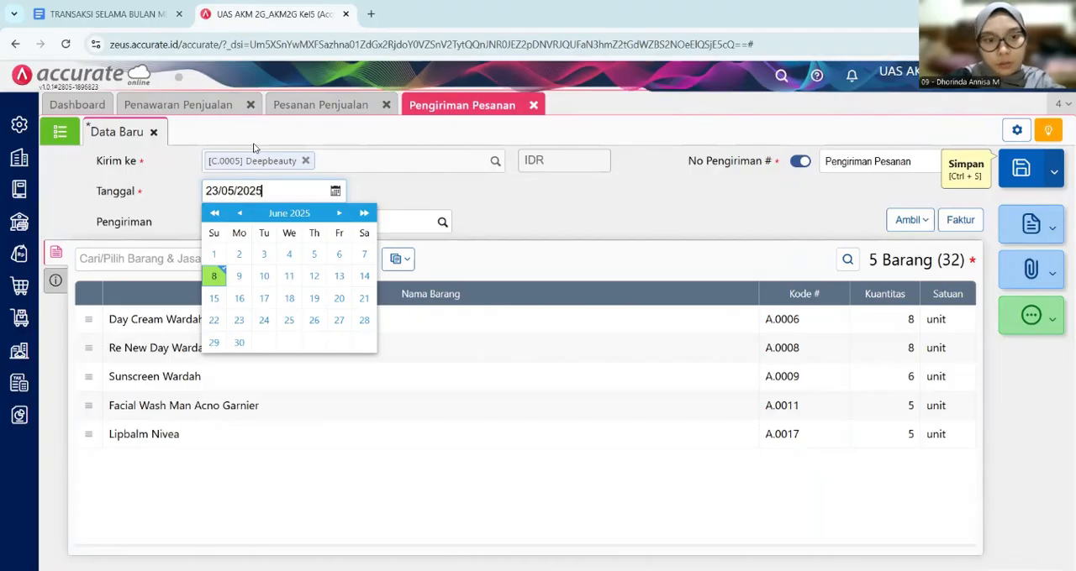
left_click(481, 210)
- Choose Ekspedisi Expres as the delivery's shipping service (Pengiriman) and review the delivery's additional information
left_click(372, 222)
type("ekspe")
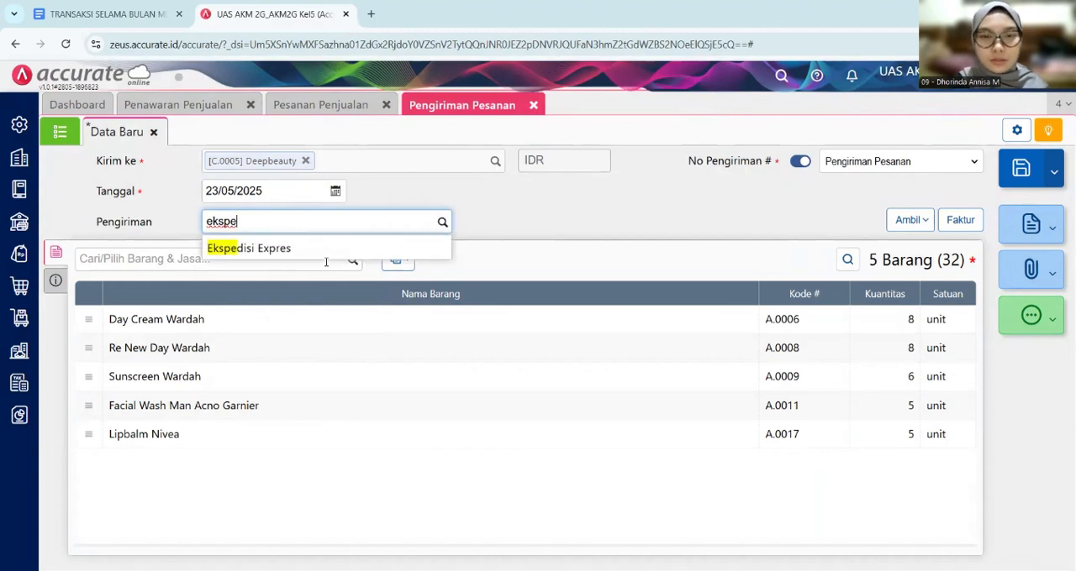
left_click(329, 244)
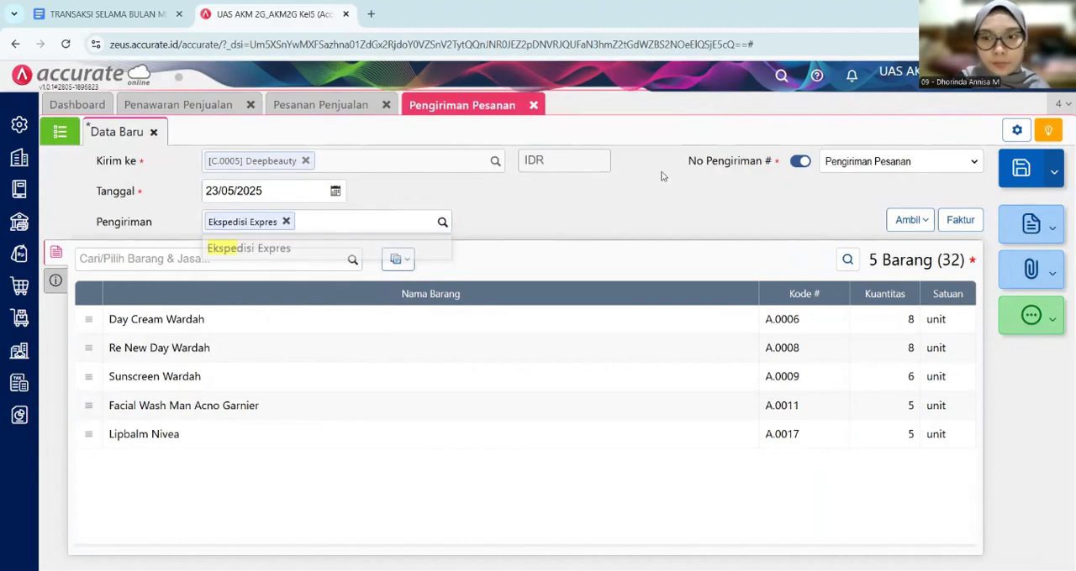
left_click(56, 280)
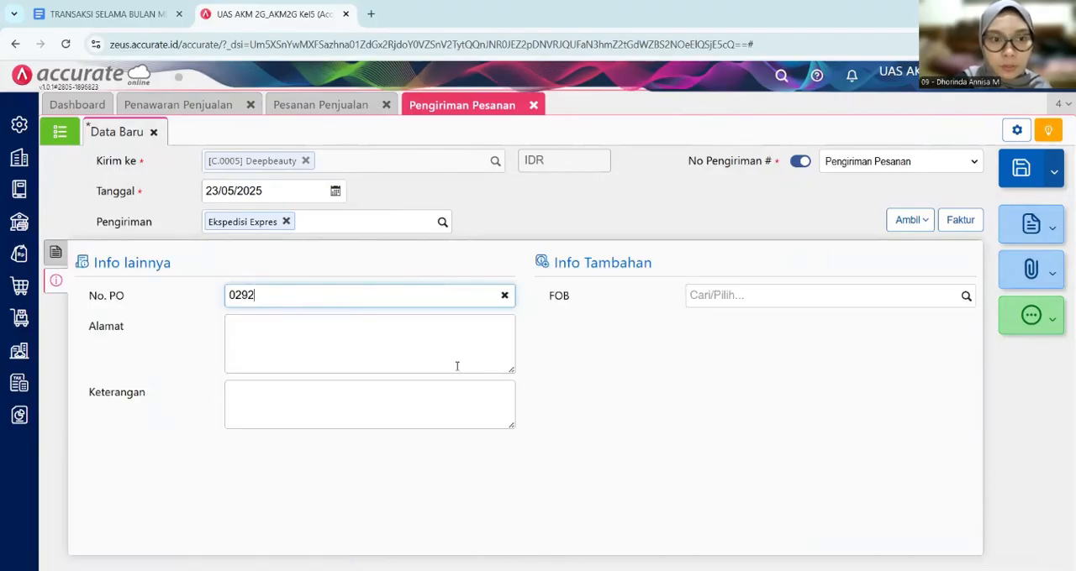
left_click(54, 252)
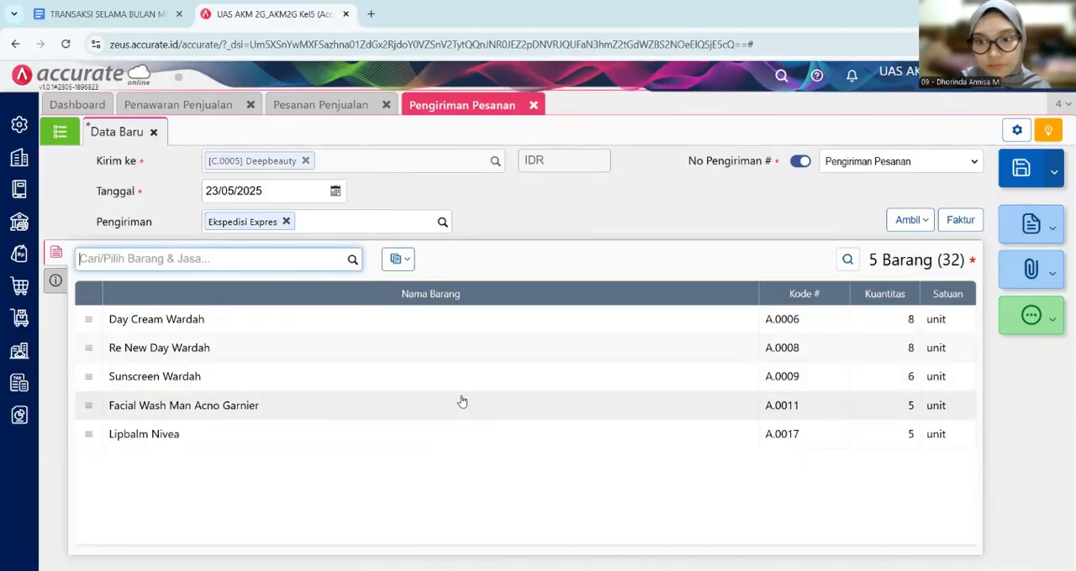
- Check the 24 May billing entry in Google Docs, and process the Deepbeauty delivery into a sales invoice (Faktur) in Accurate Online
key("ctrl+shift+Tab")
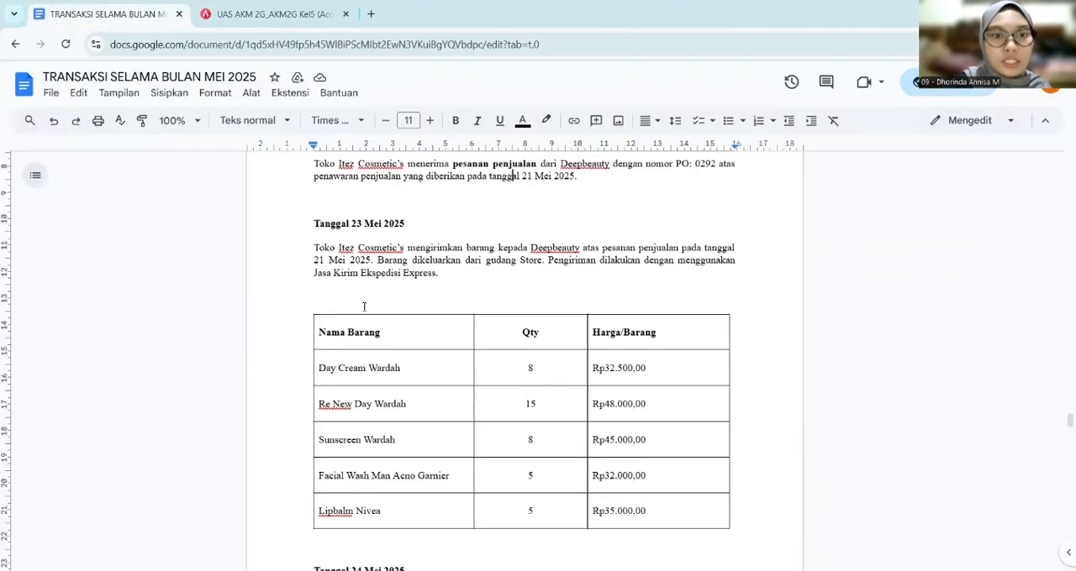
scroll(365, 308, "down", 5)
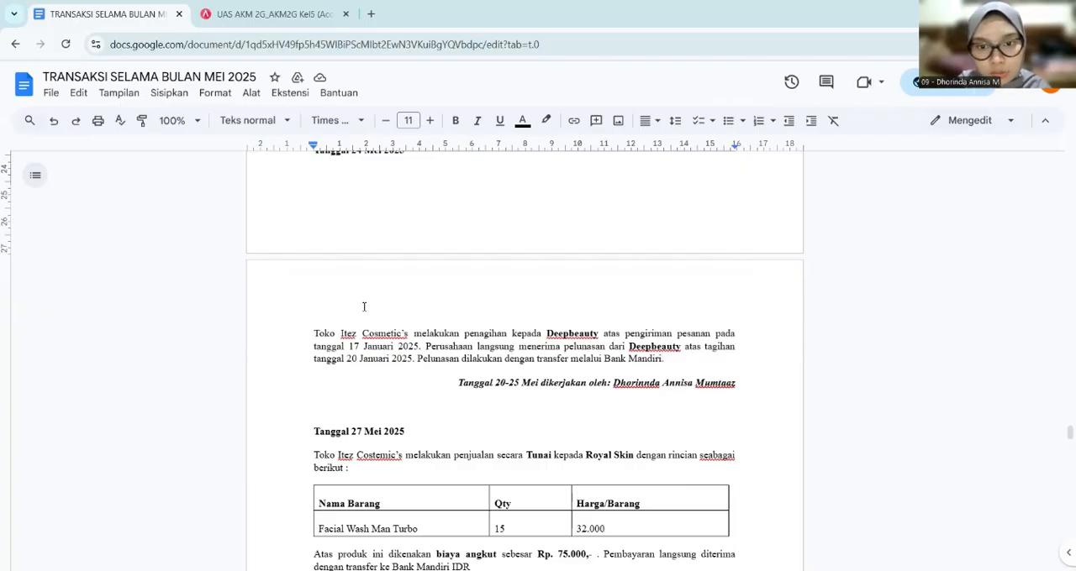
scroll(364, 307, "down", 1)
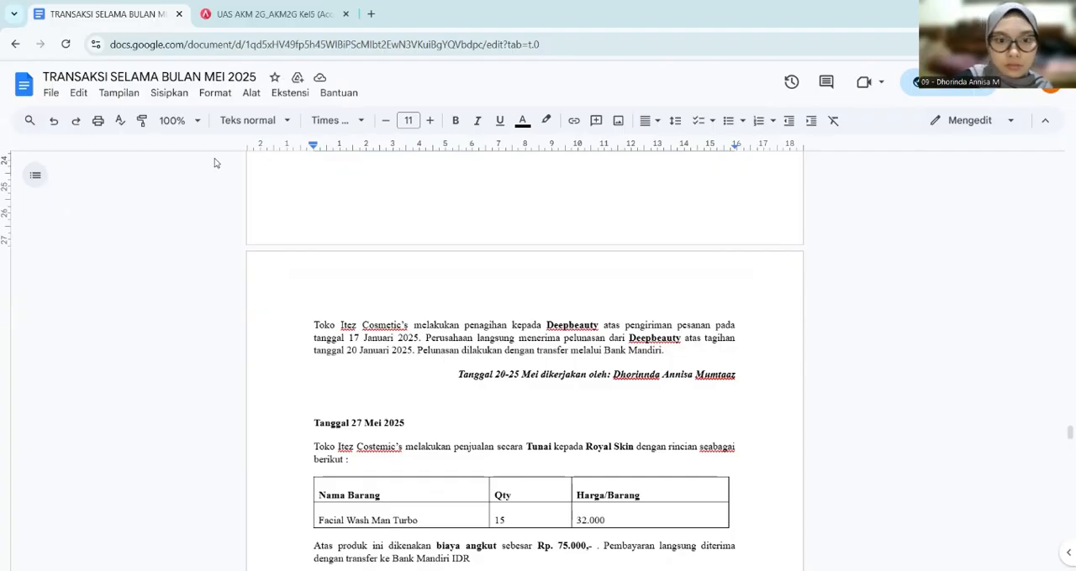
left_click(236, 24)
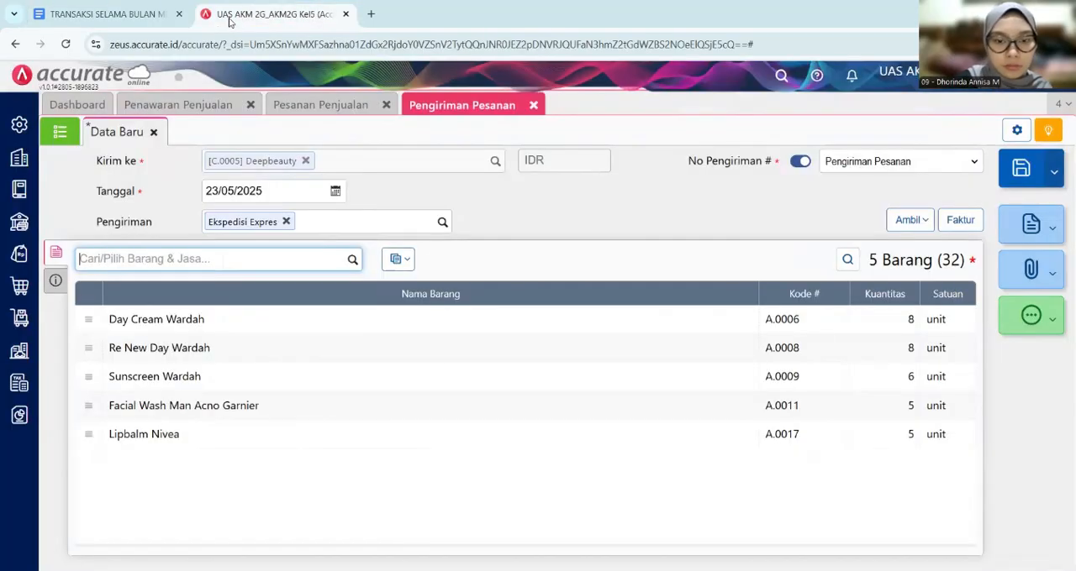
left_click(954, 219)
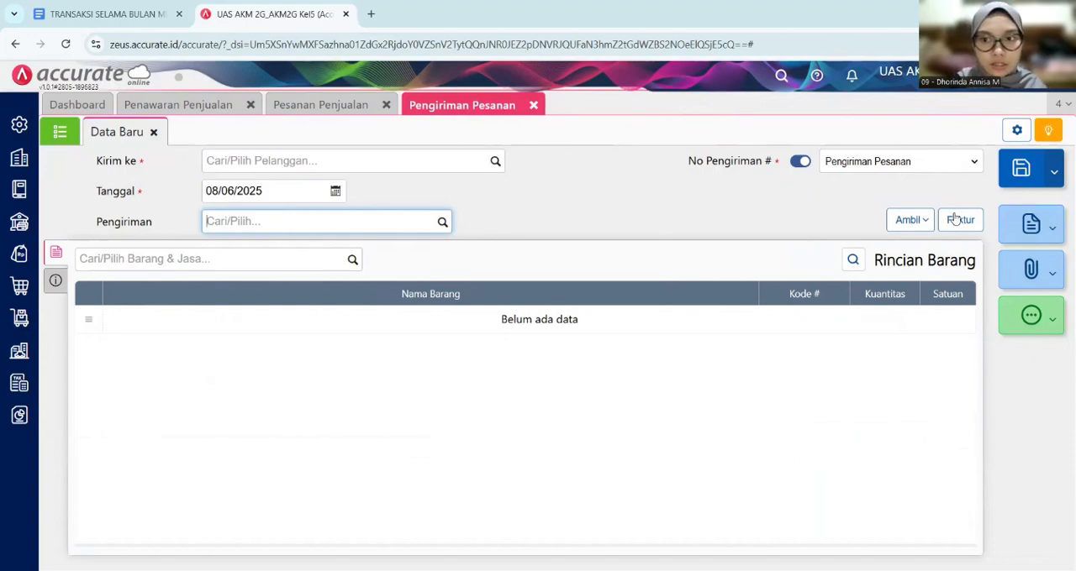
left_click(954, 220)
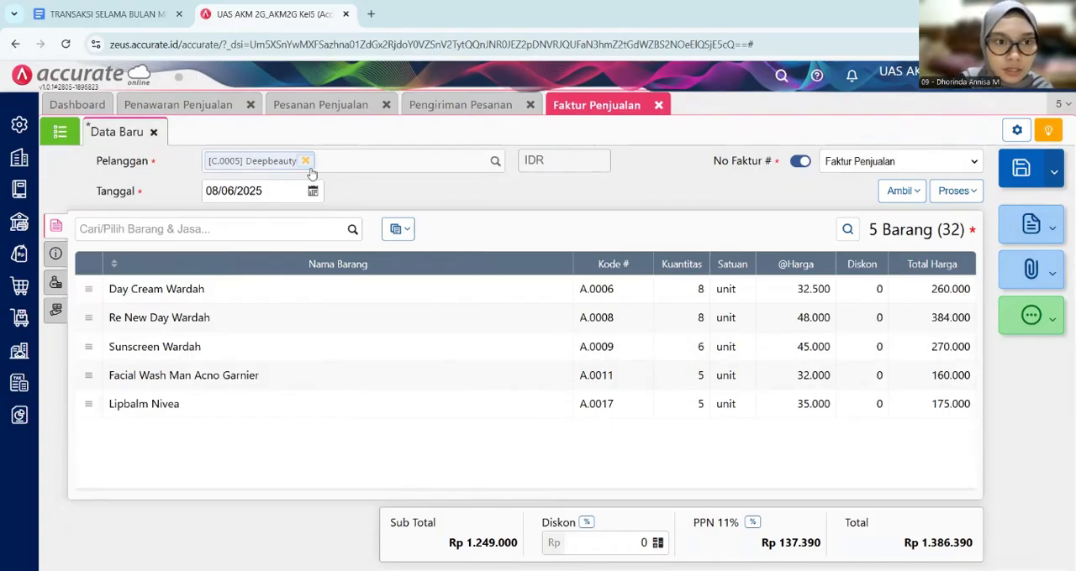
- Set the sales invoice's date (Tanggal) to 24/05/2025
left_click(281, 191)
key("BackSpace")
type("24/")
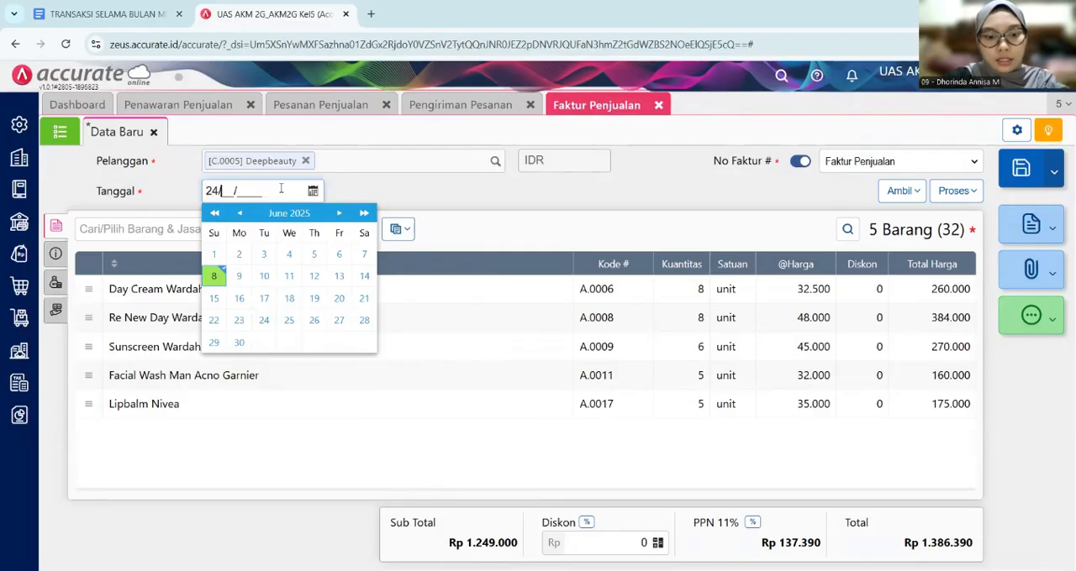
type("05/2024")
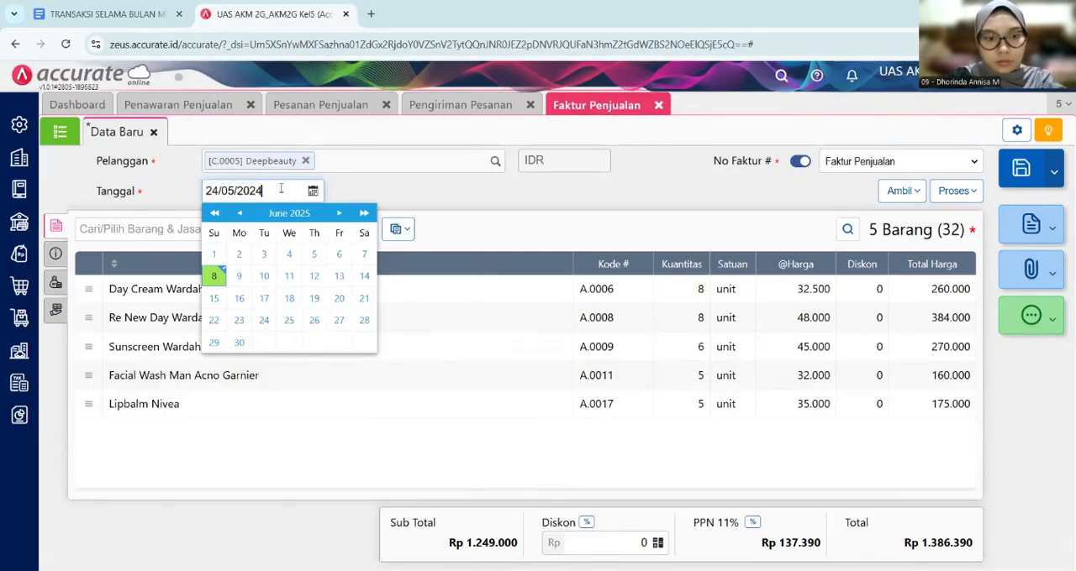
key("BackSpace")
type("5")
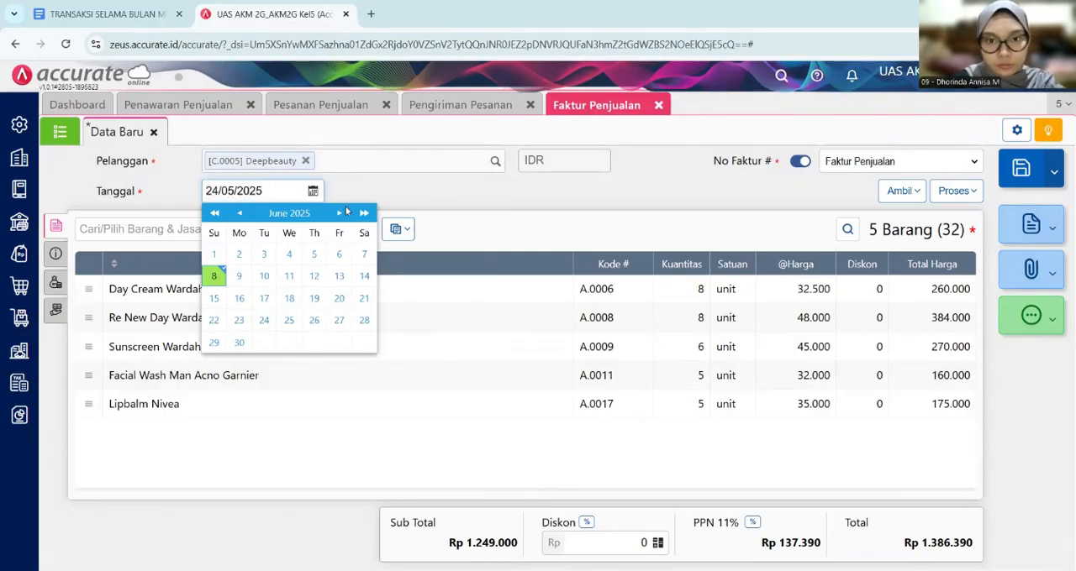
left_click(502, 208)
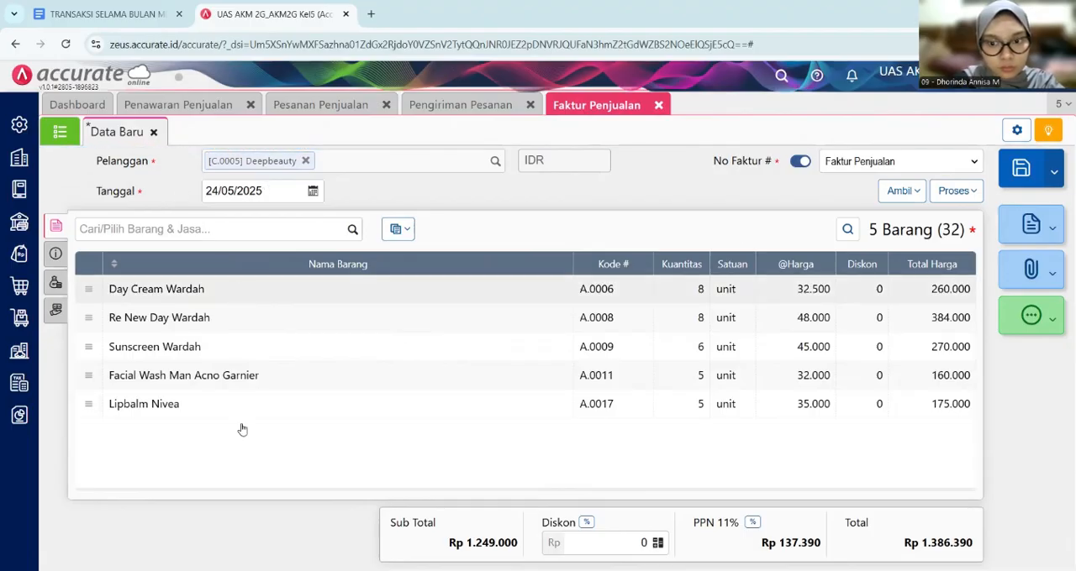
- Review the sales invoice's additional information, other costs and item details, and examine Deepbeauty's billing and payment entry in Google Docs
left_click(58, 261)
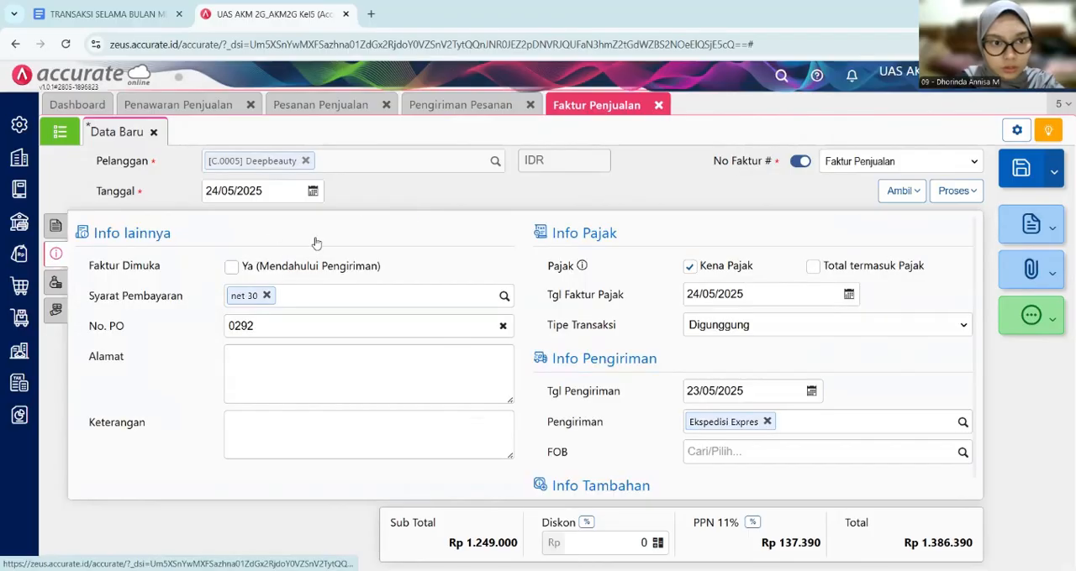
scroll(342, 284, "down", 1)
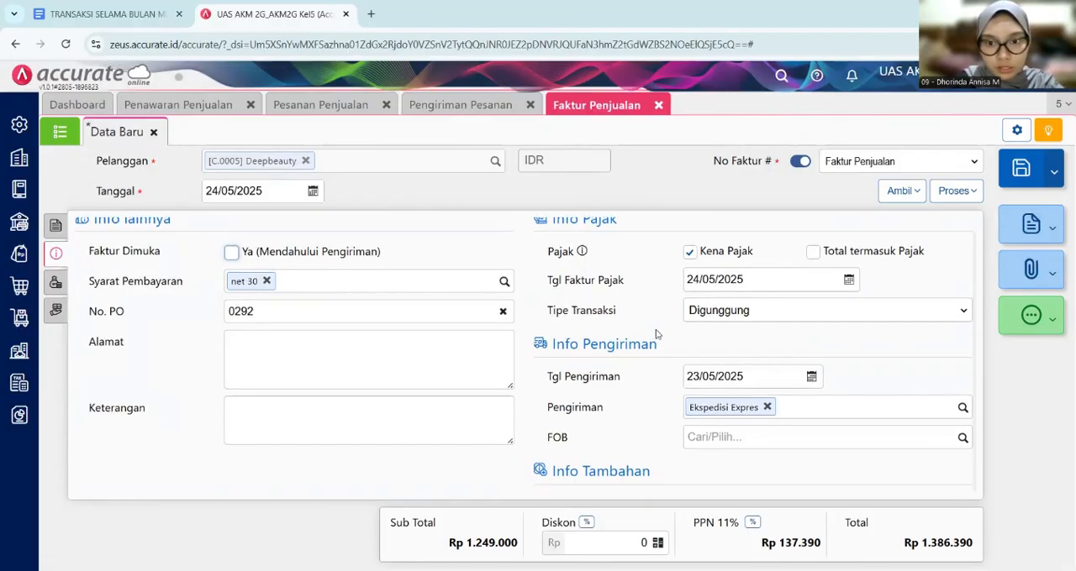
left_click(59, 286)
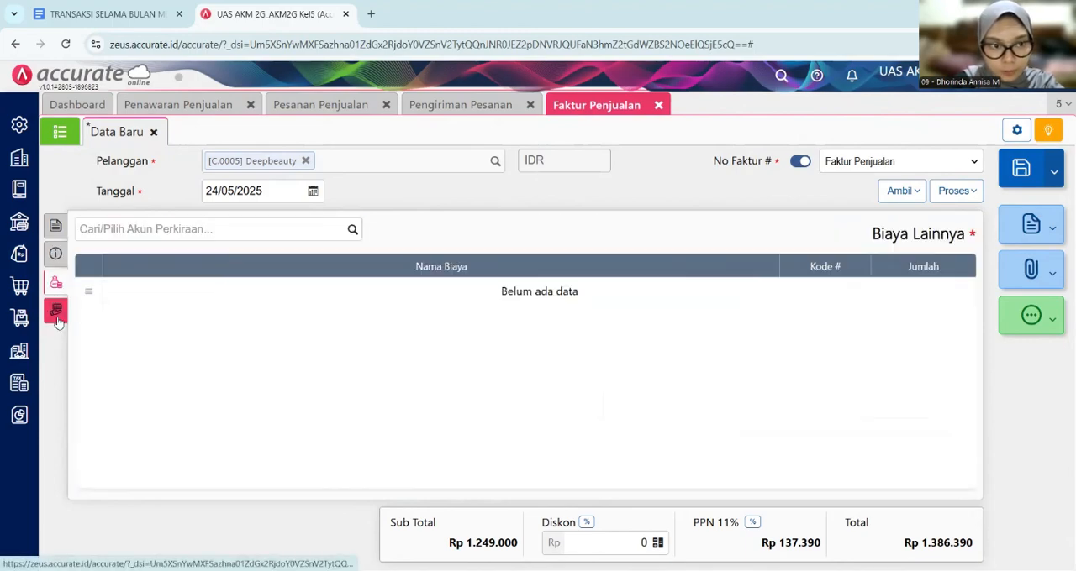
left_click(57, 309)
left_click(56, 226)
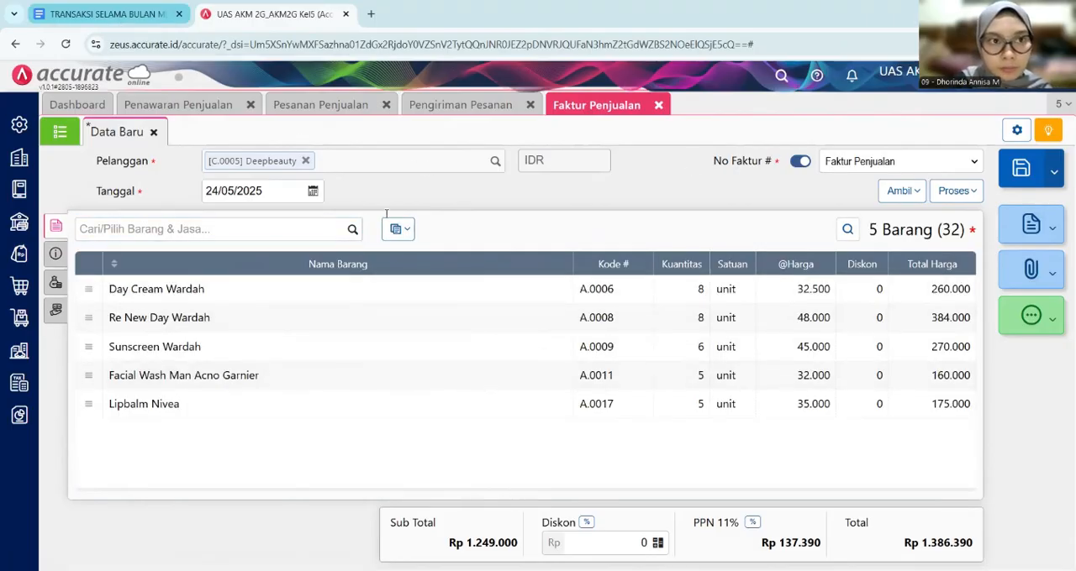
left_click(107, 15)
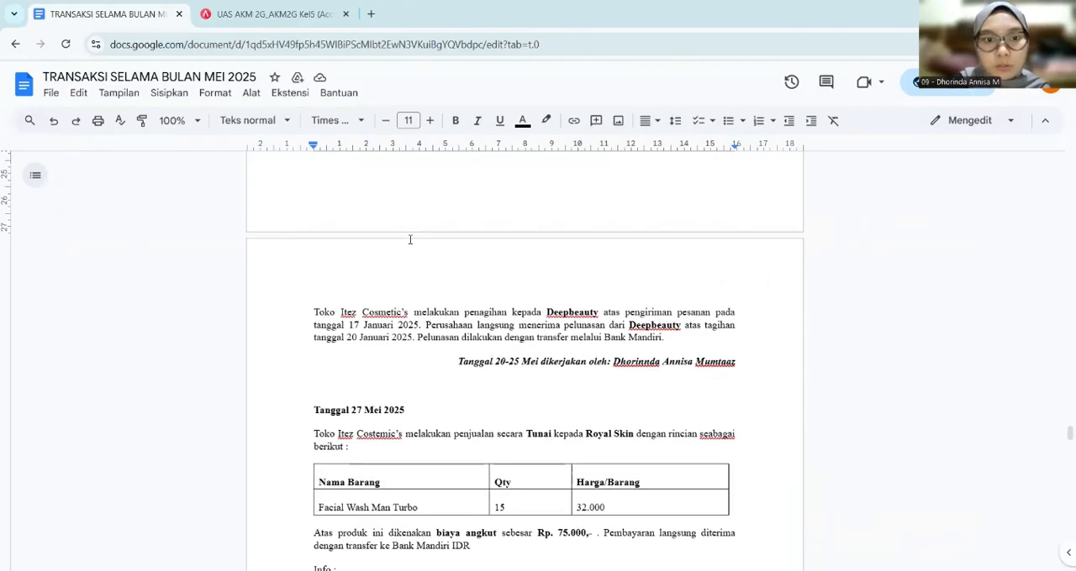
left_click(214, 13)
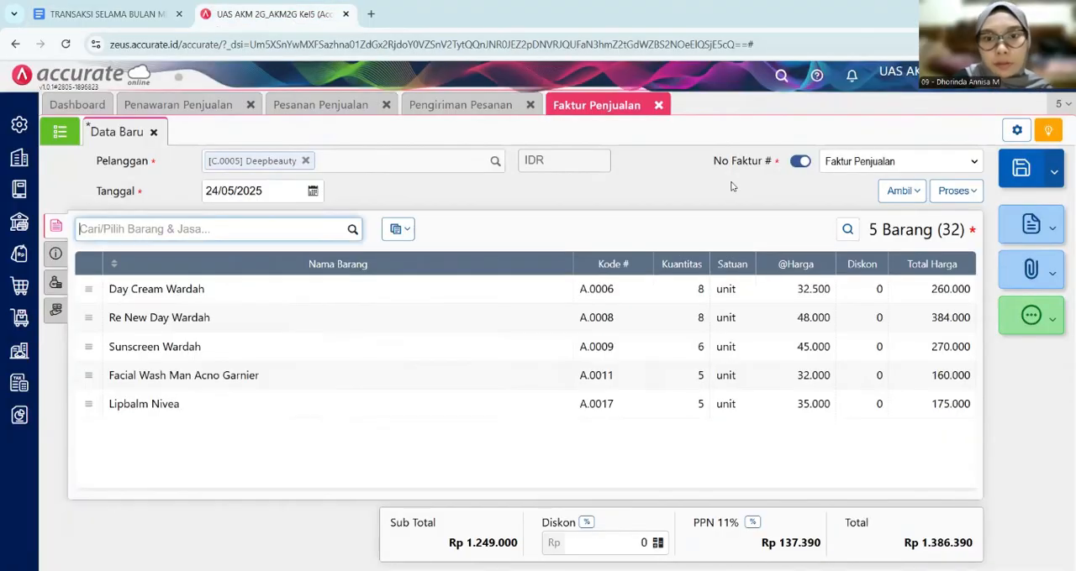
- Process the invoice into a sales receipt (Penerimaan Penjualan) and choose Bank Mandiri IDR as the receiving bank
left_click(968, 193)
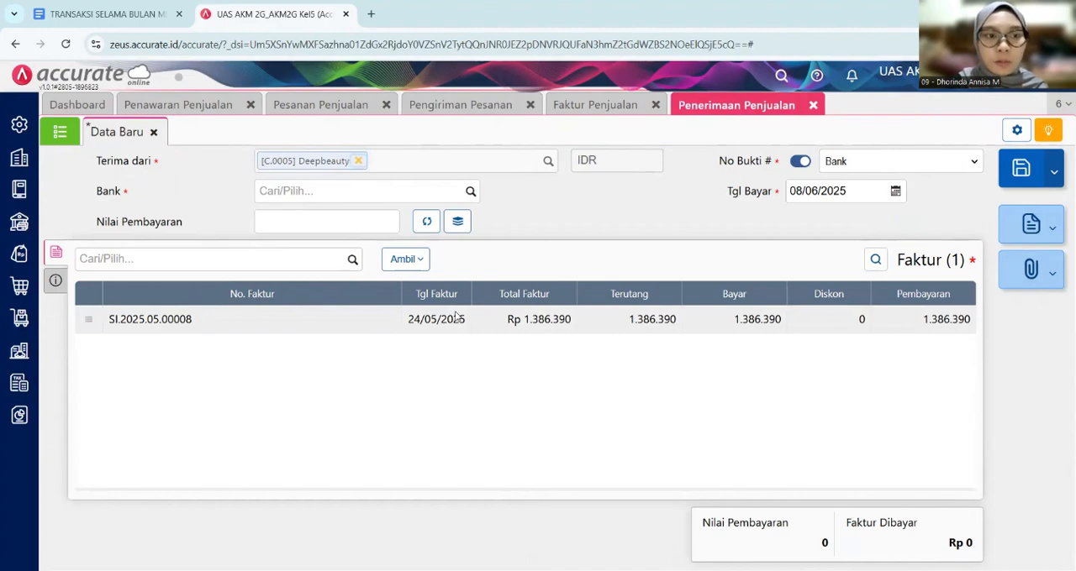
left_click(56, 281)
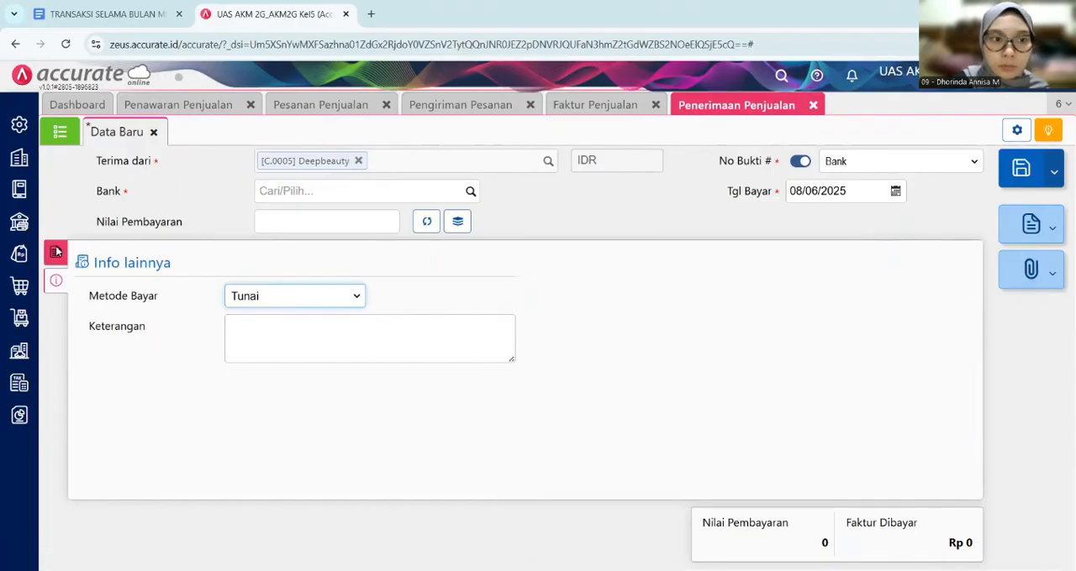
left_click(56, 252)
left_click(343, 186)
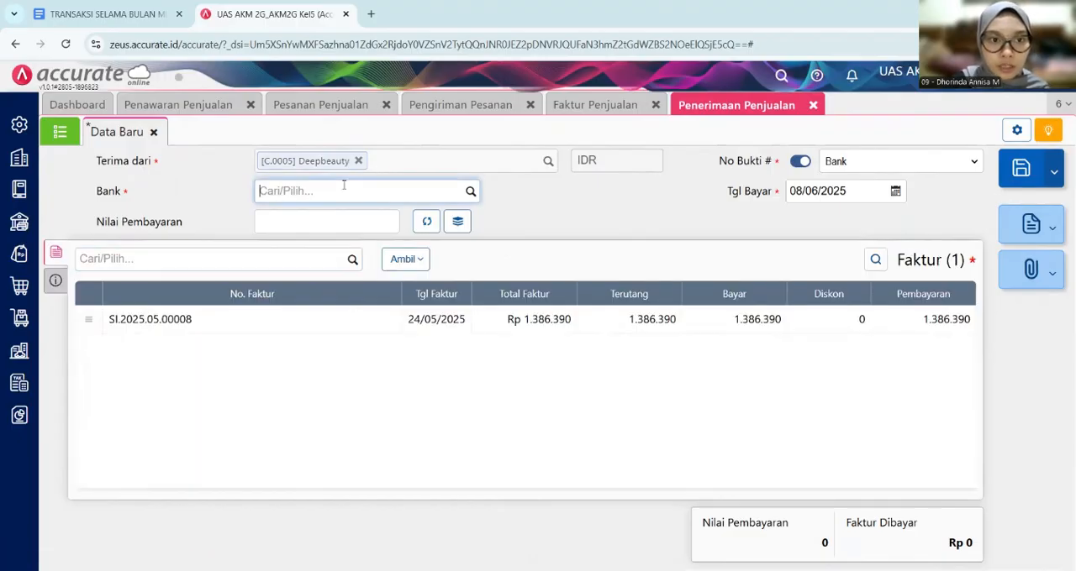
left_click(469, 192)
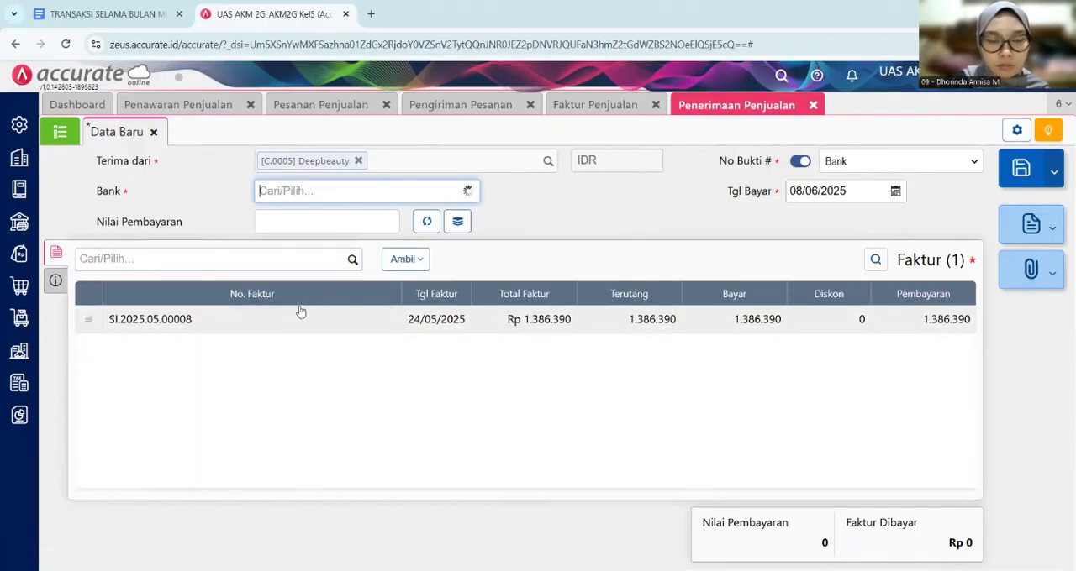
left_click(395, 260)
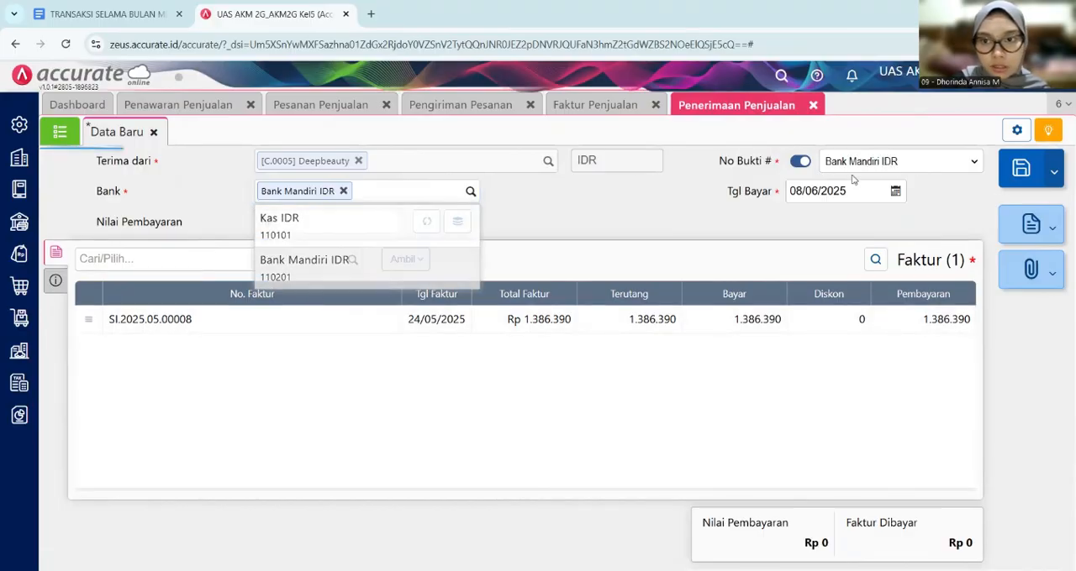
- Set the receipt's payment date (Tgl Bayar) to 24/05/2025 and calculate the payment value from the invoice
left_click(843, 185)
type("24052025")
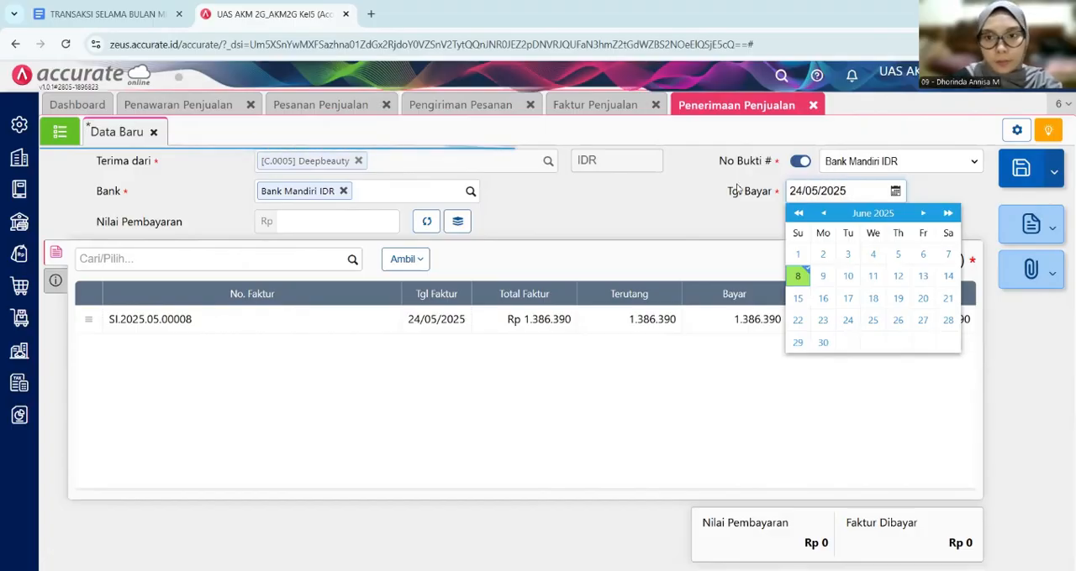
left_click(677, 213)
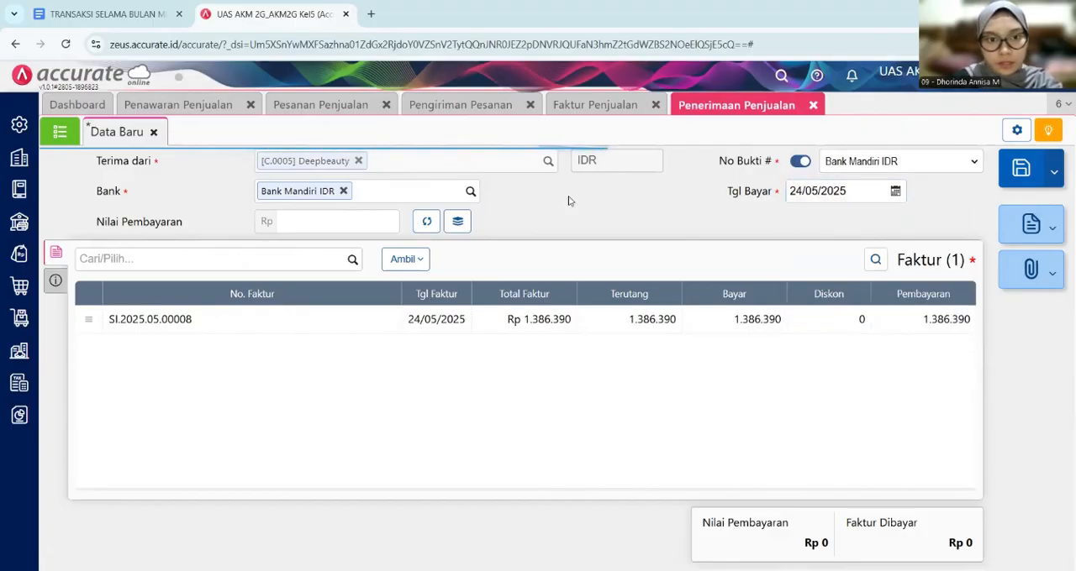
left_click(430, 220)
- Set the receipt's payment method (Metode Bayar) to Transfer Bank, checking the payment description in Google Docs
left_click(57, 282)
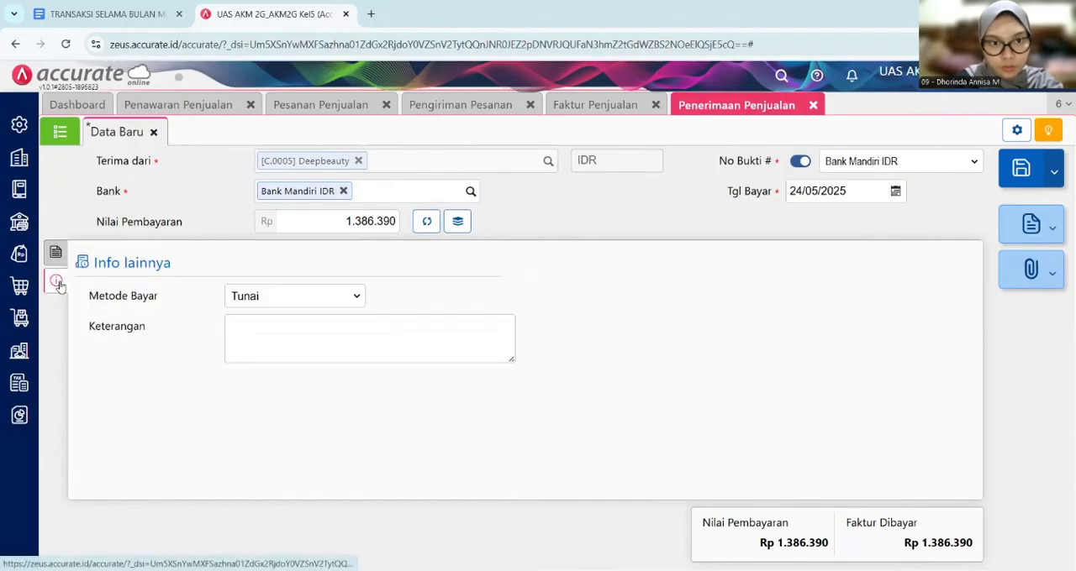
left_click(329, 300)
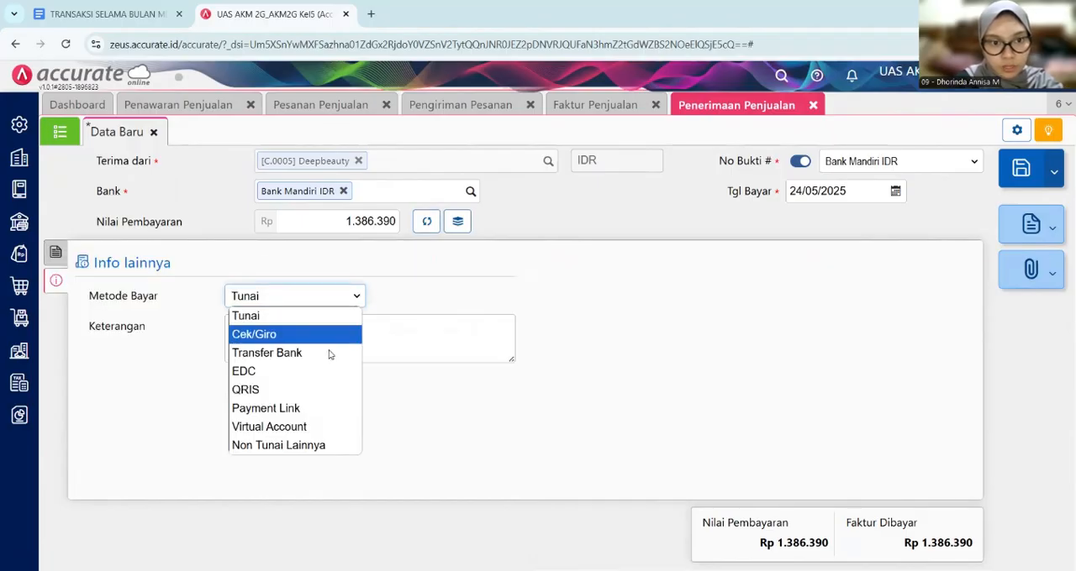
left_click(108, 18)
scroll(340, 289, "down", 1)
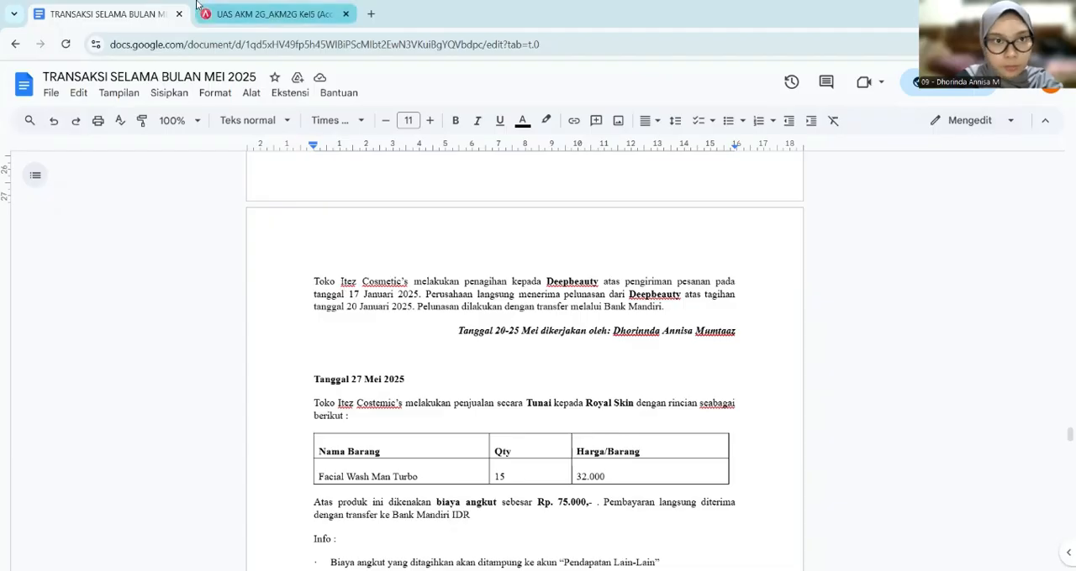
left_click(269, 15)
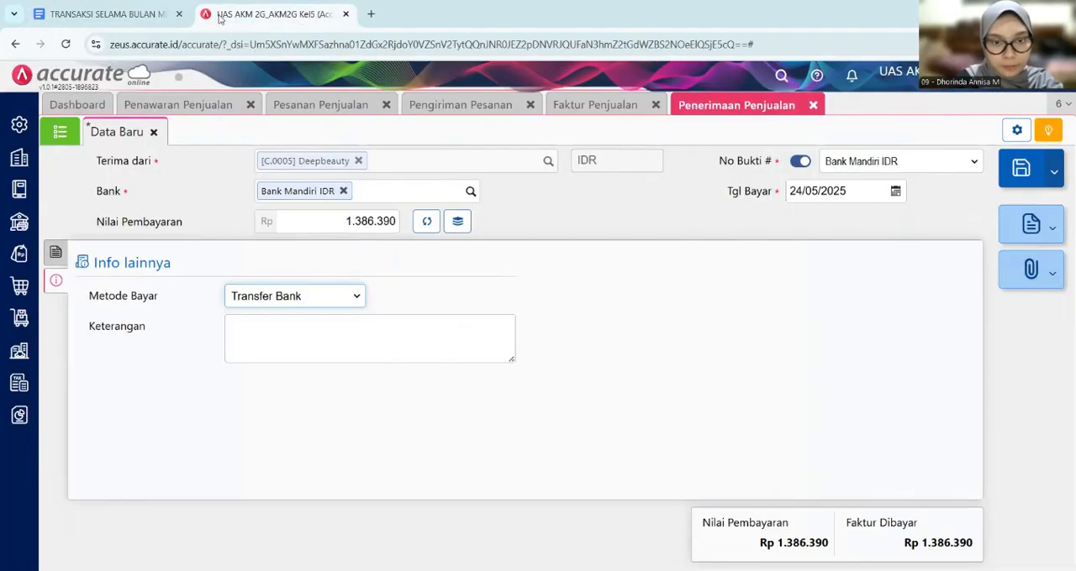
- Return to the receipt's invoice details, save the Deepbeauty sales receipt and open the list of sales receipts
left_click(55, 252)
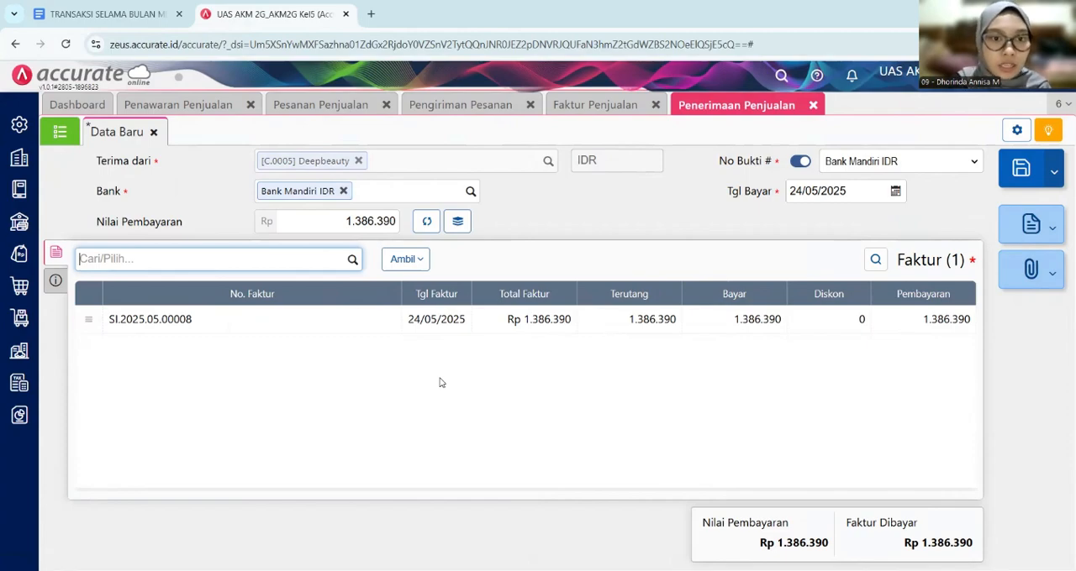
left_click(1022, 172)
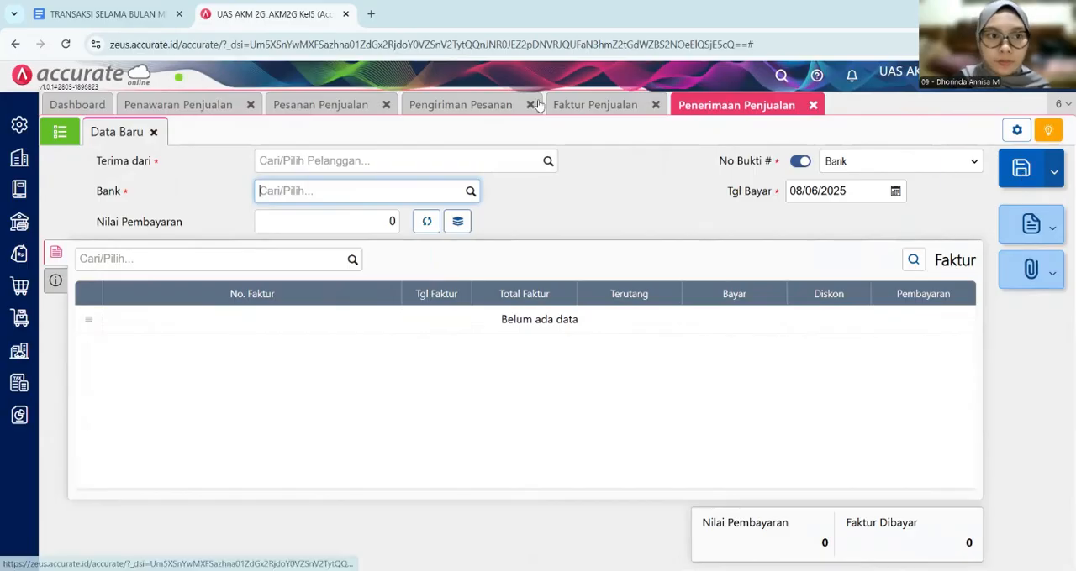
left_click(61, 138)
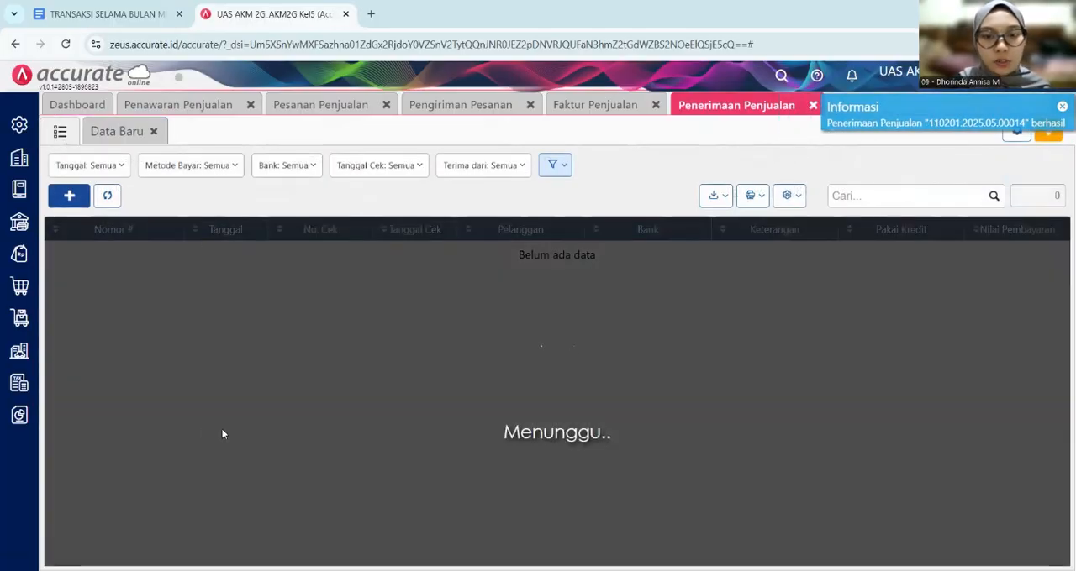